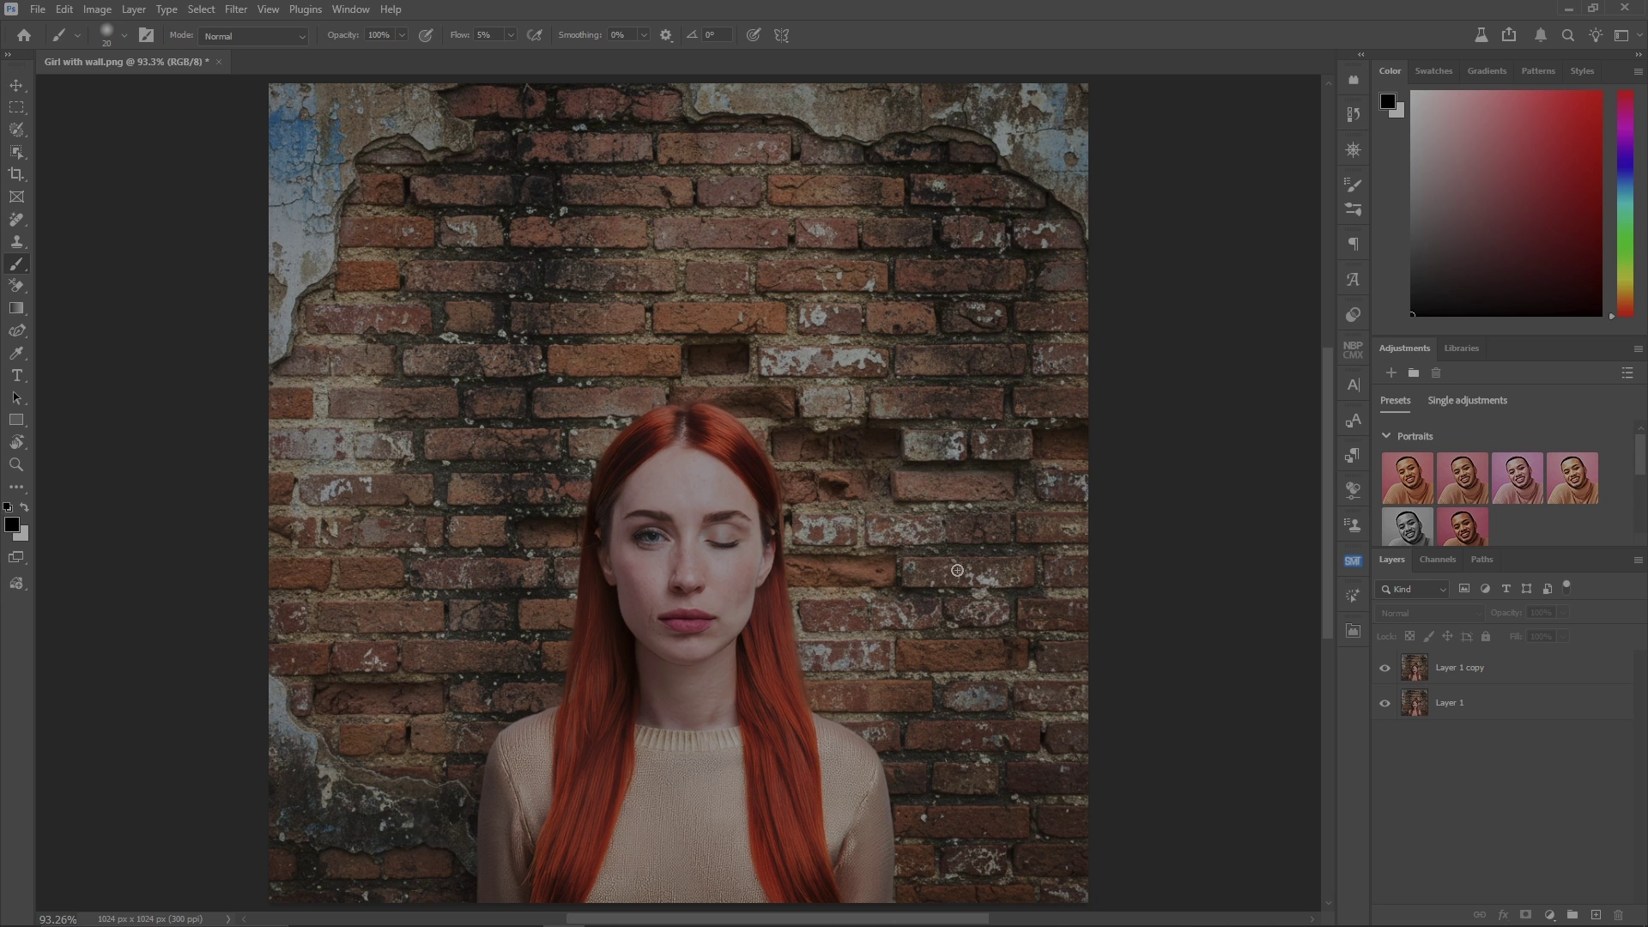
Select only the woman's hair using Object Selection's Select people > Hair option
right_click(17, 151)
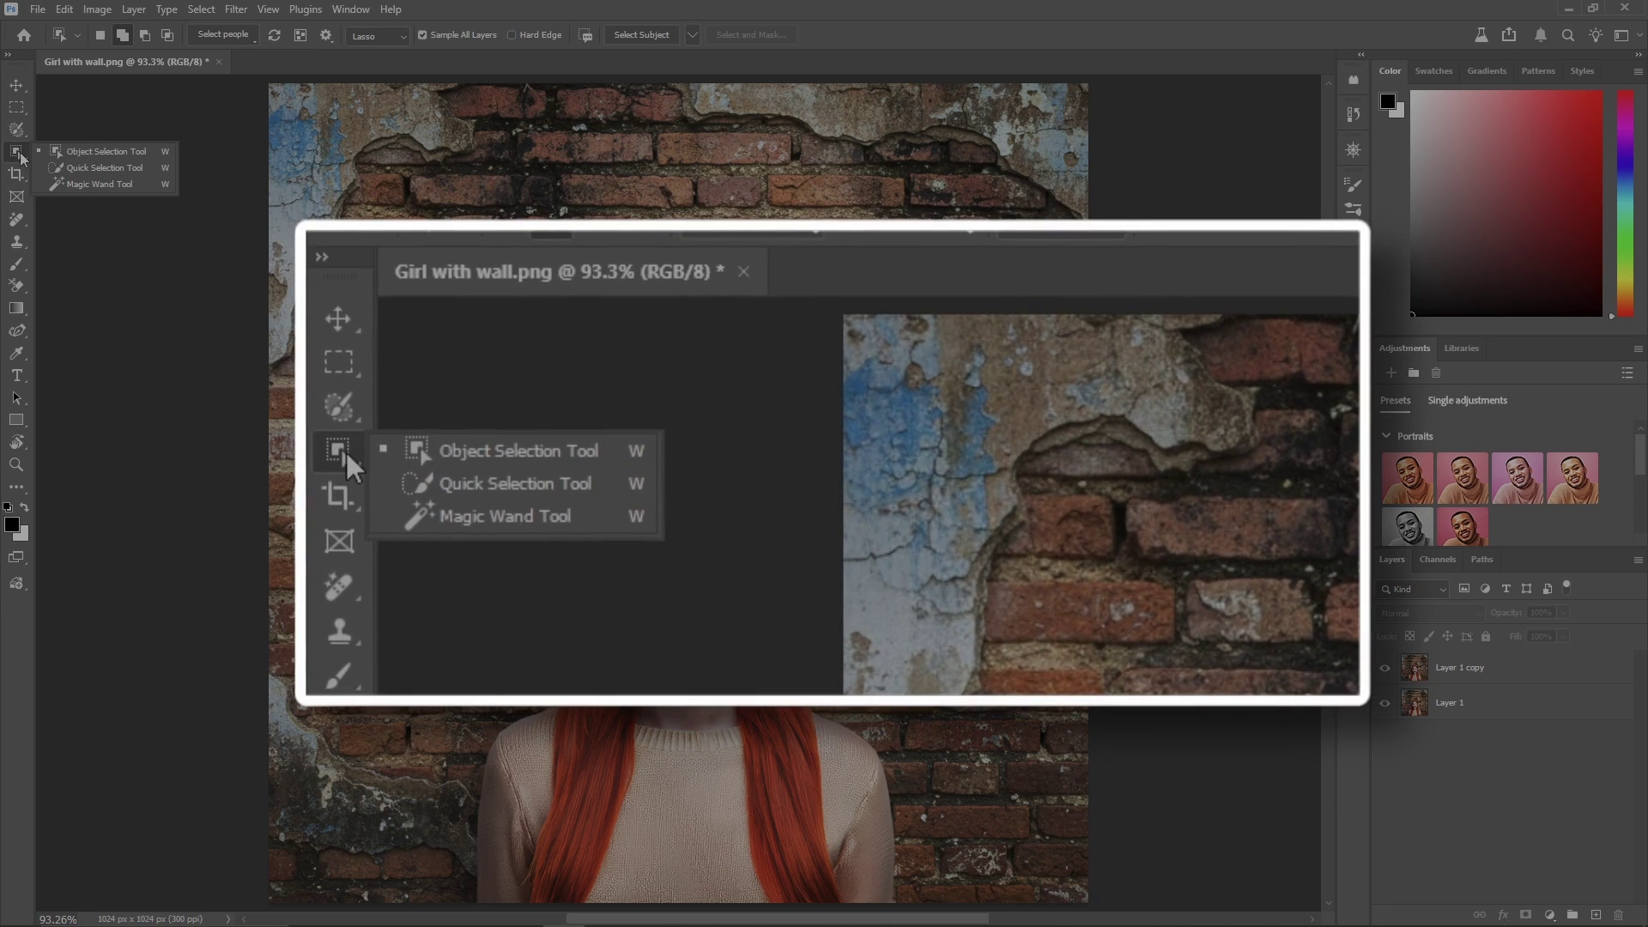
left_click(104, 154)
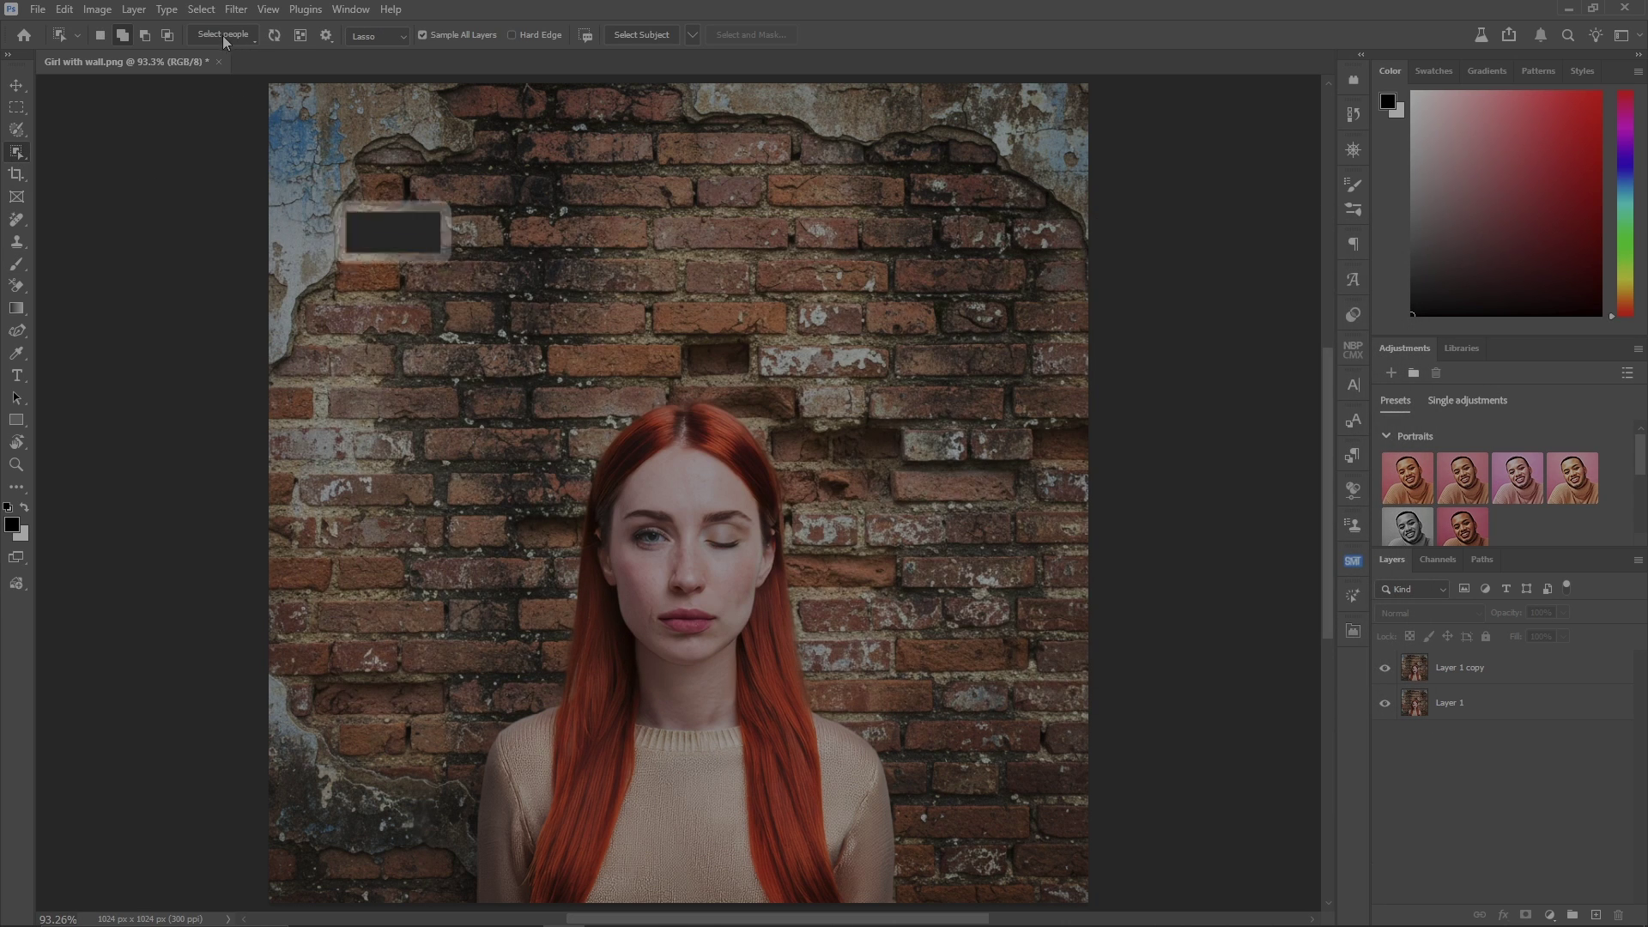
left_click(222, 34)
left_click(176, 79)
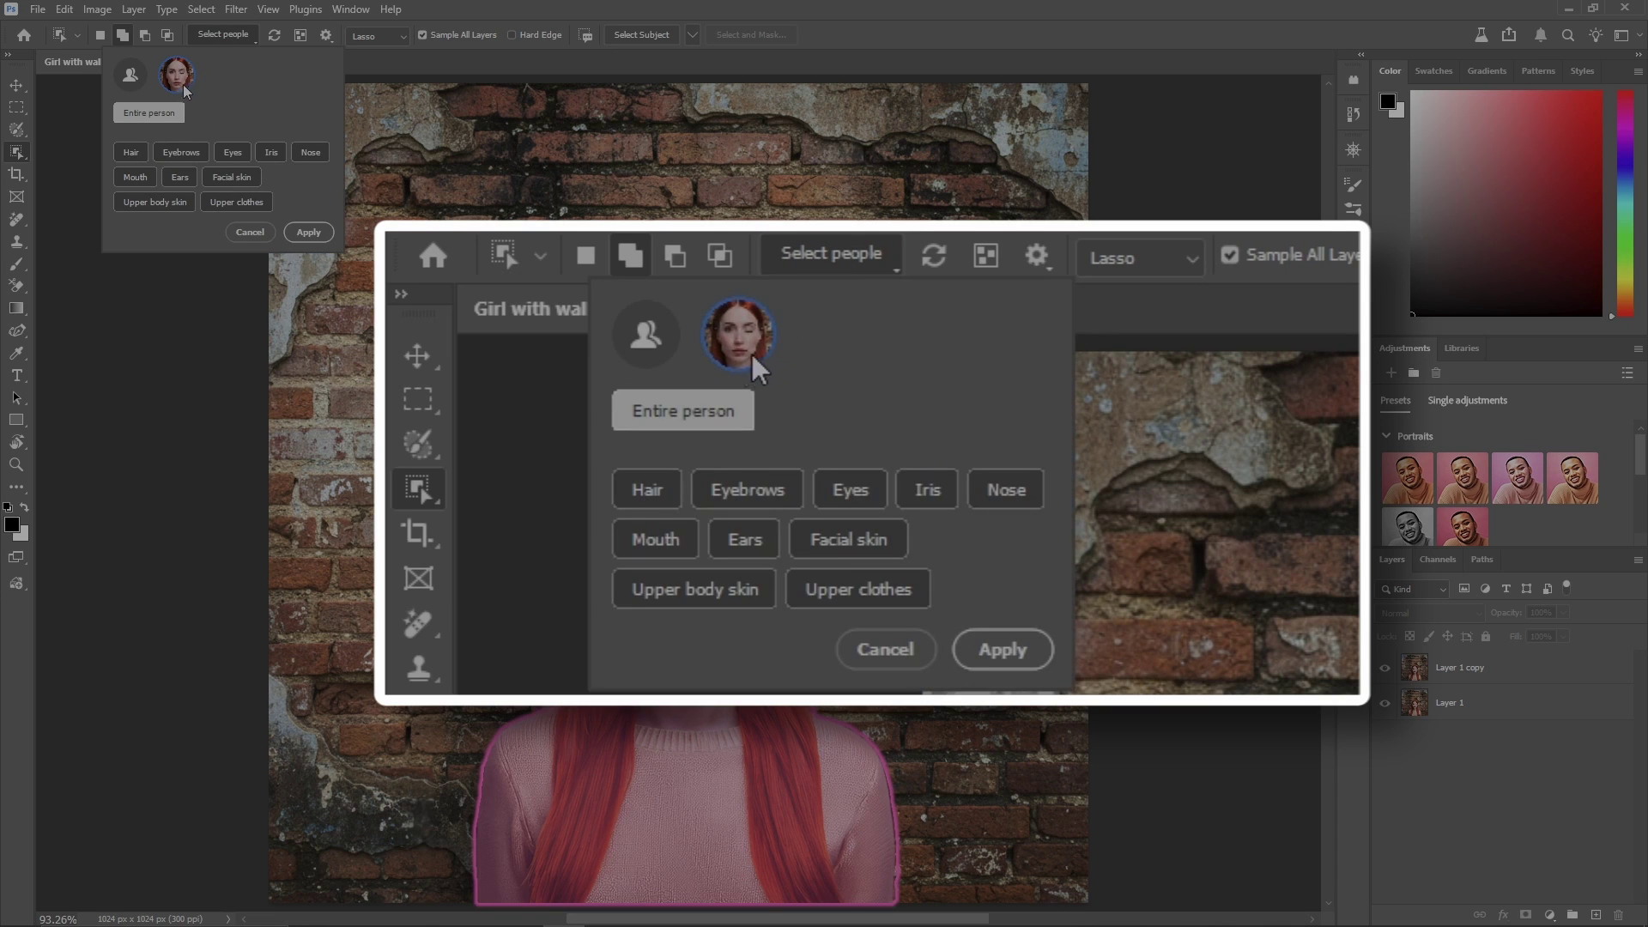
left_click(130, 153)
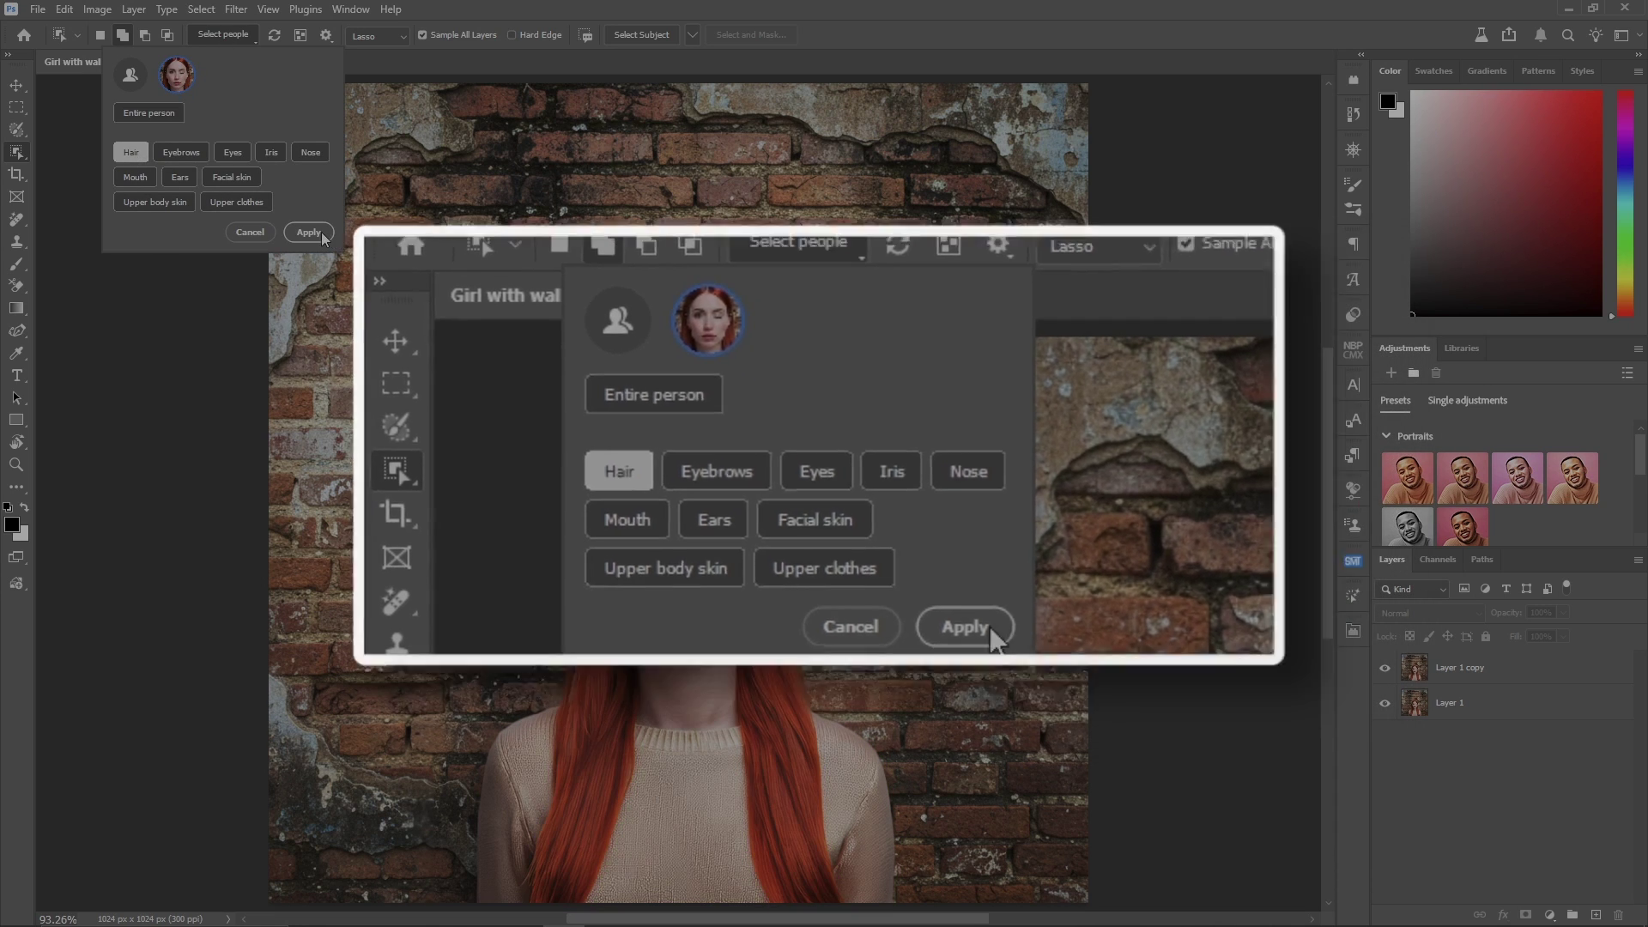
left_click(308, 232)
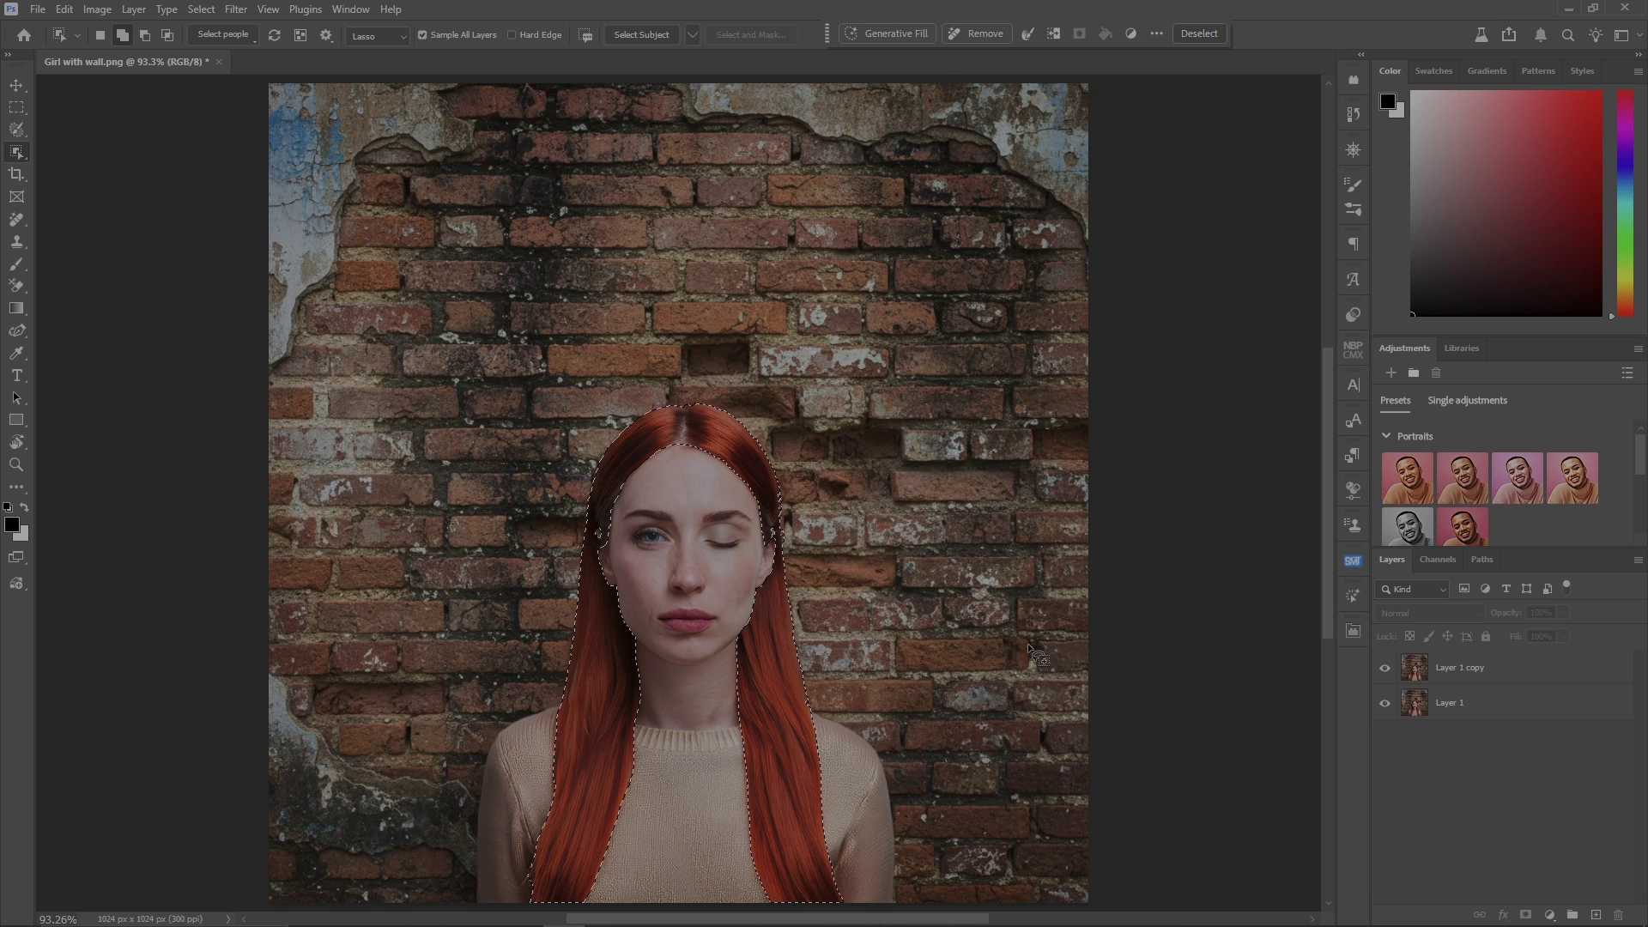
Expand the hair selection outward by 5 pixels
key("l")
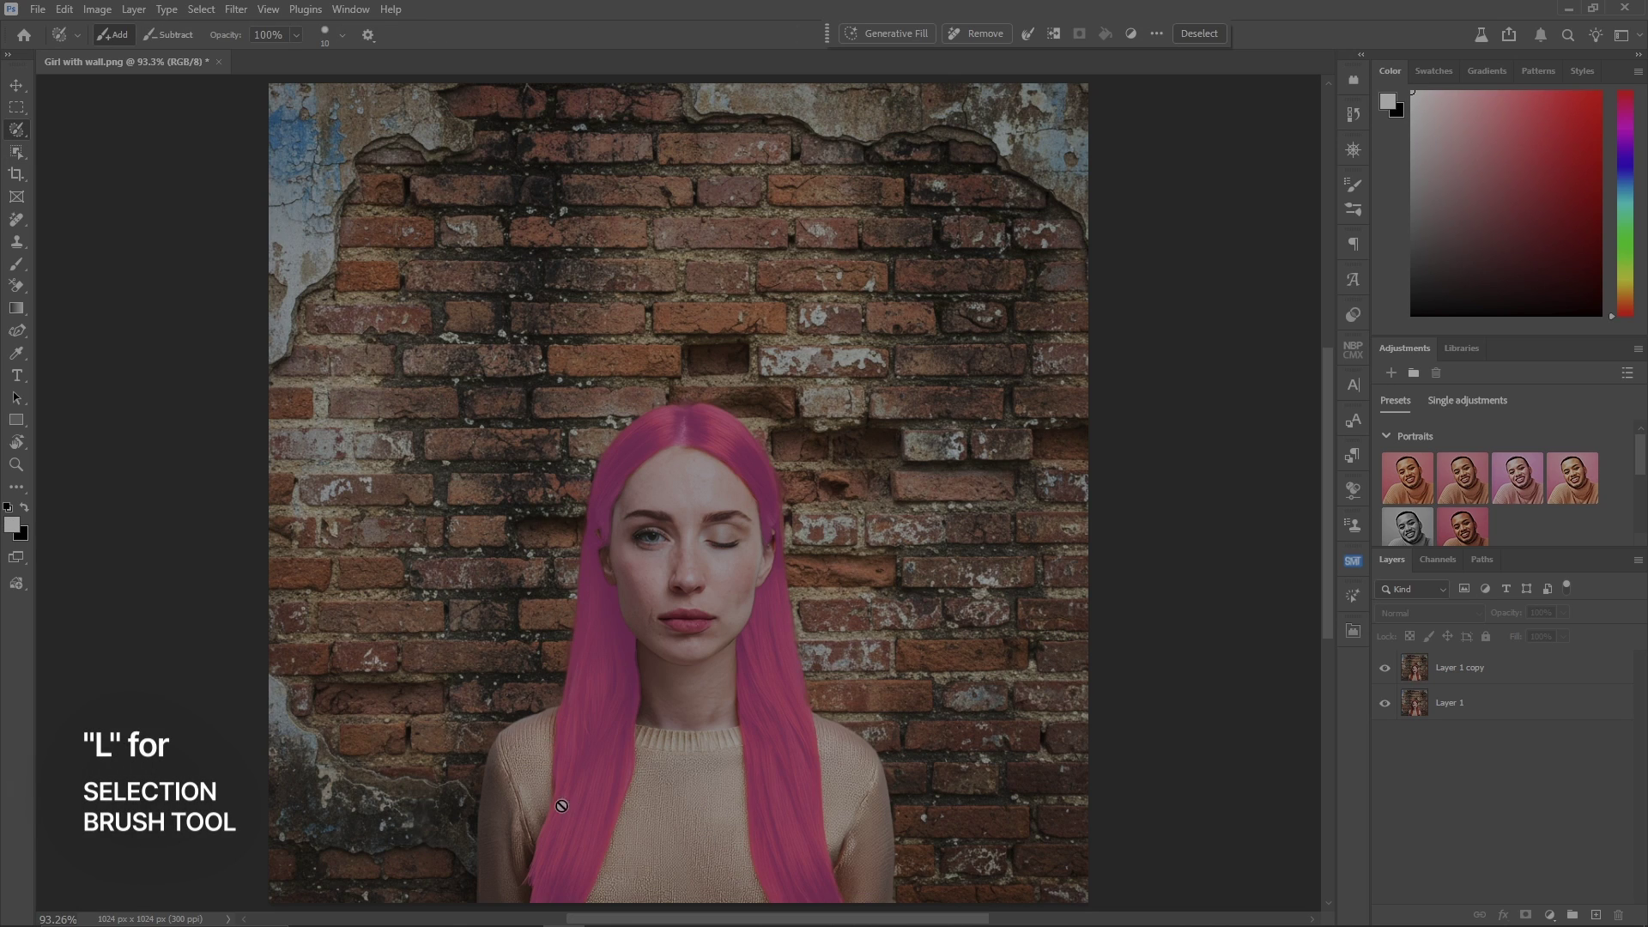
left_click(1028, 36)
left_click(1064, 125)
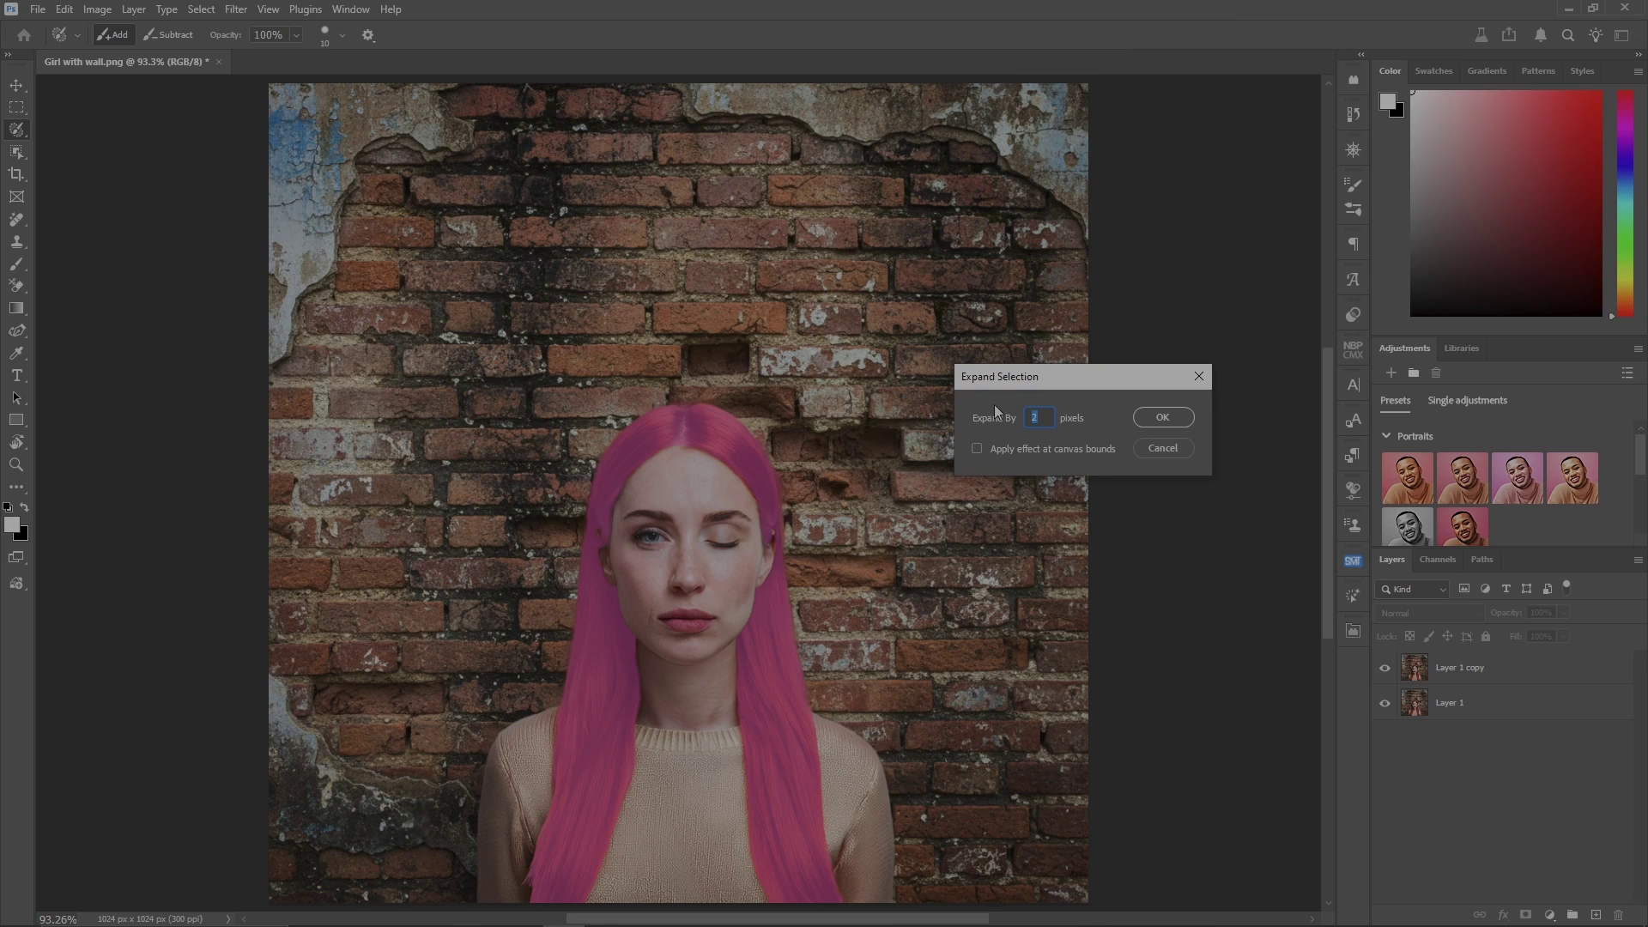
type("5")
key("Return")
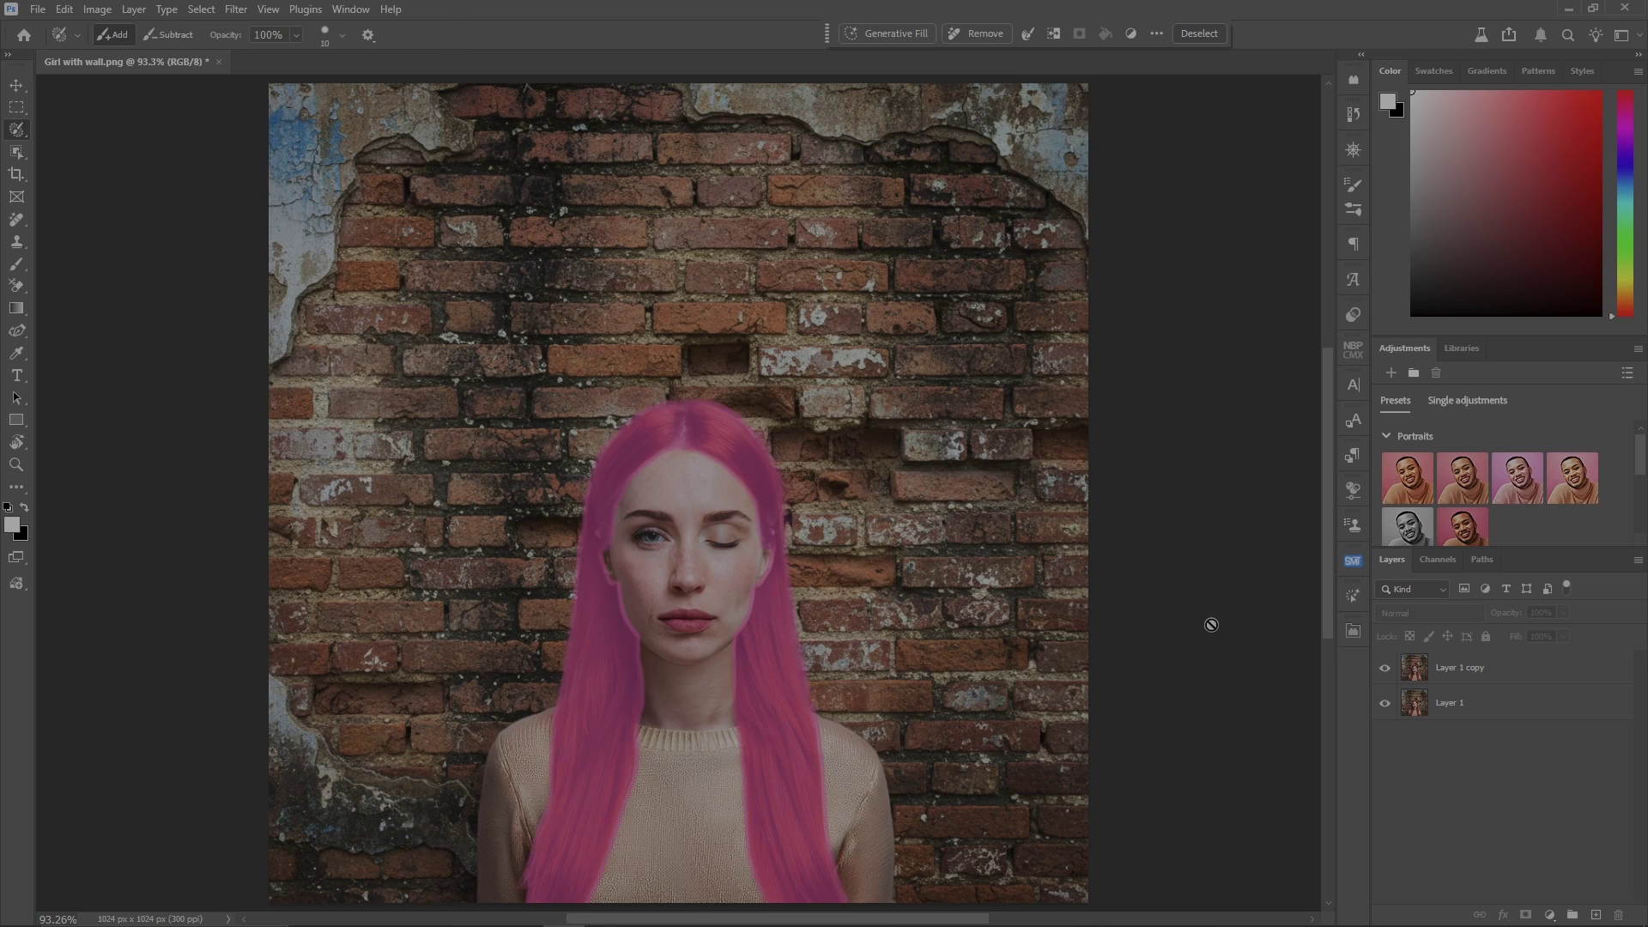
Generative Fill the hair with Gemini 2.5 using the prompt 'Change hair to brown'
left_click(893, 32)
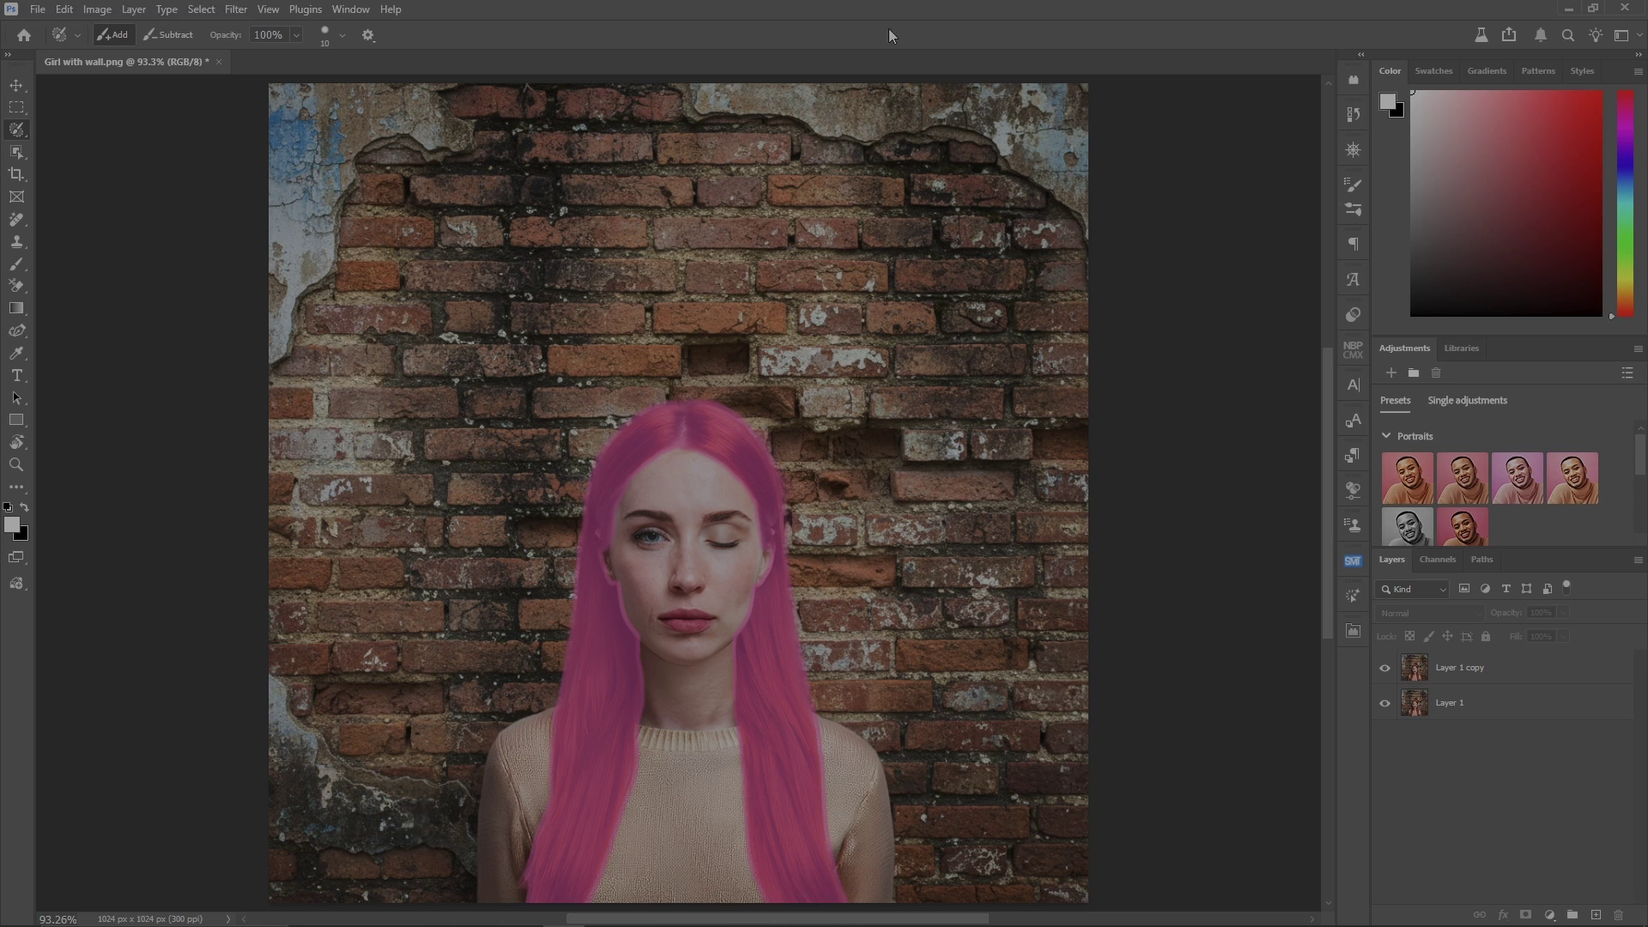
left_click(1043, 34)
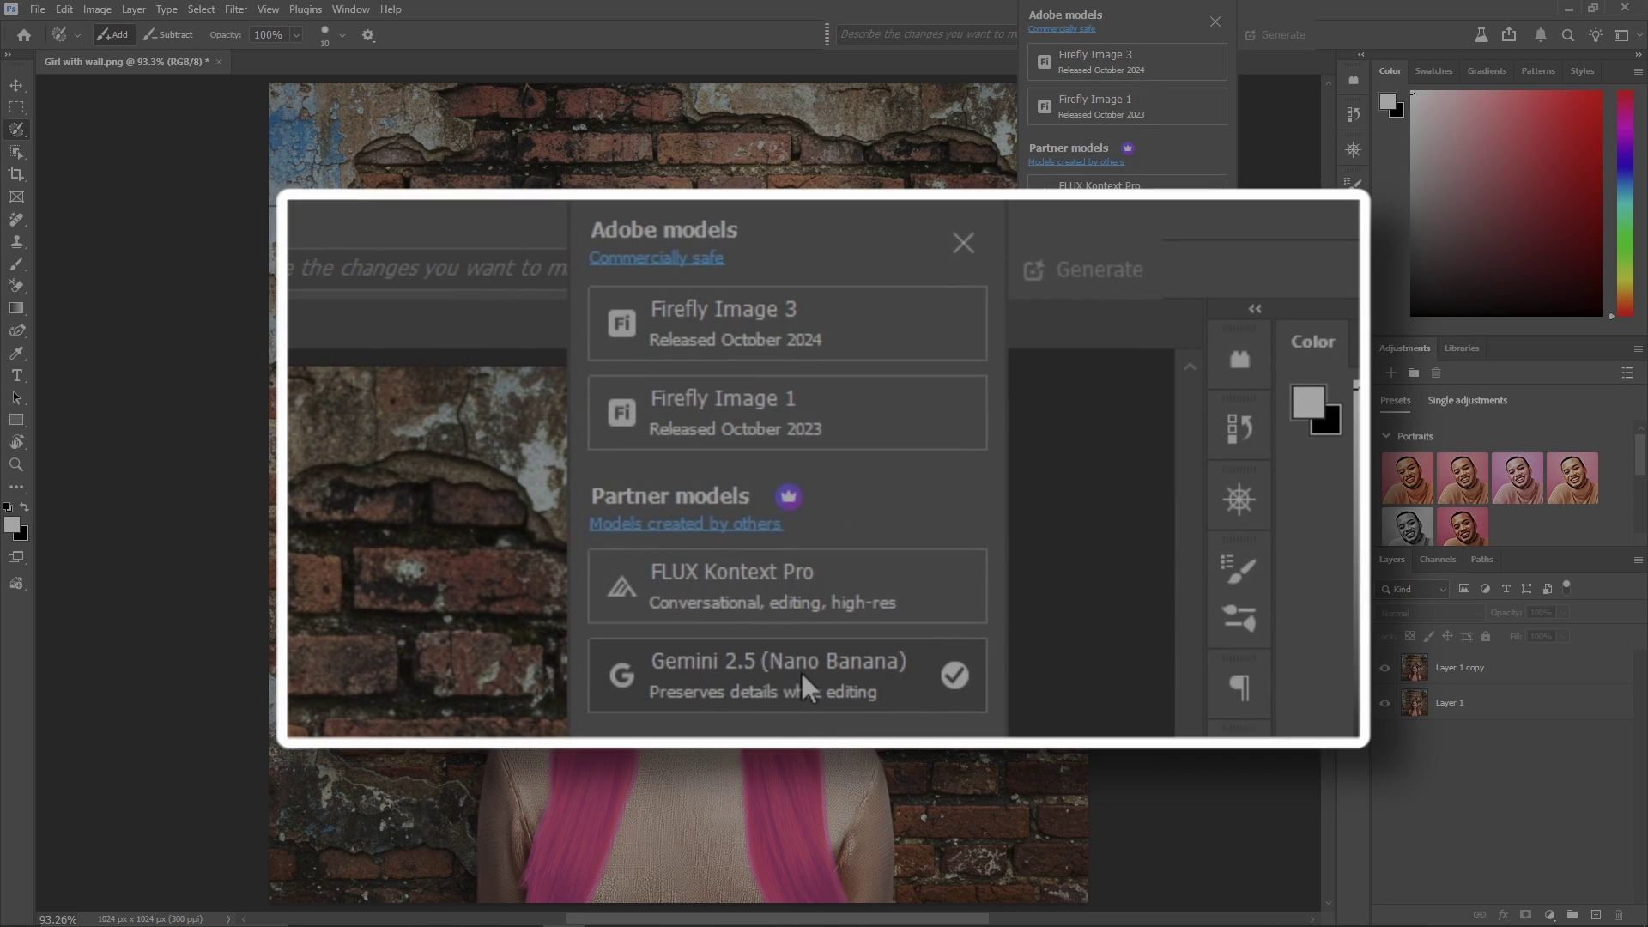
left_click(1150, 236)
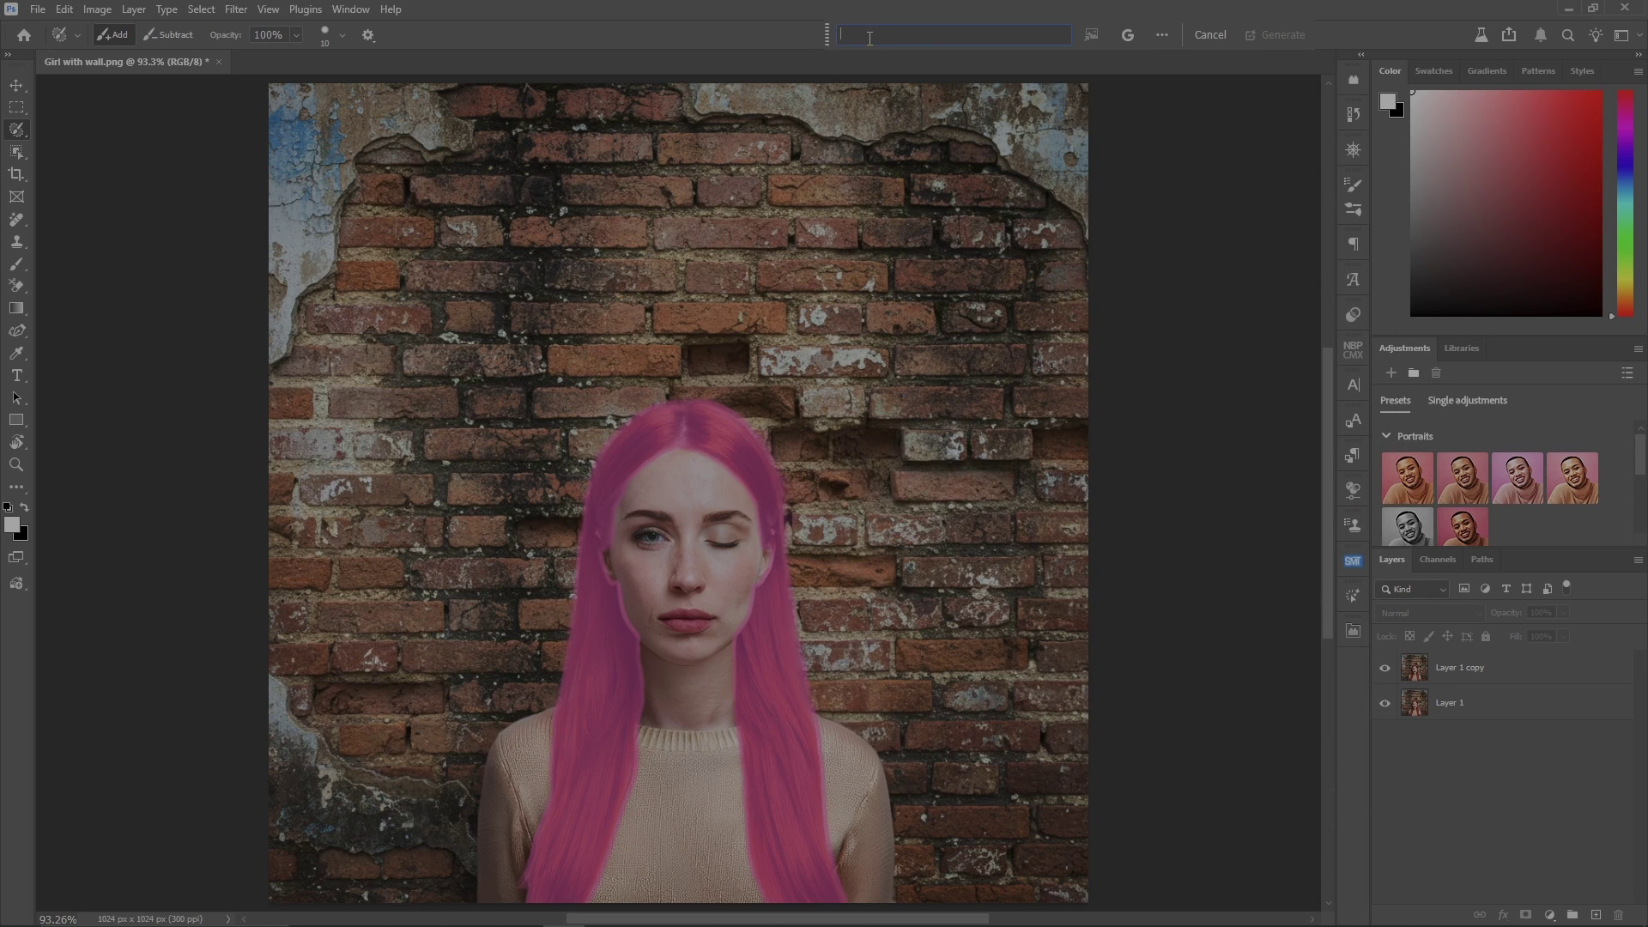
type("Chang")
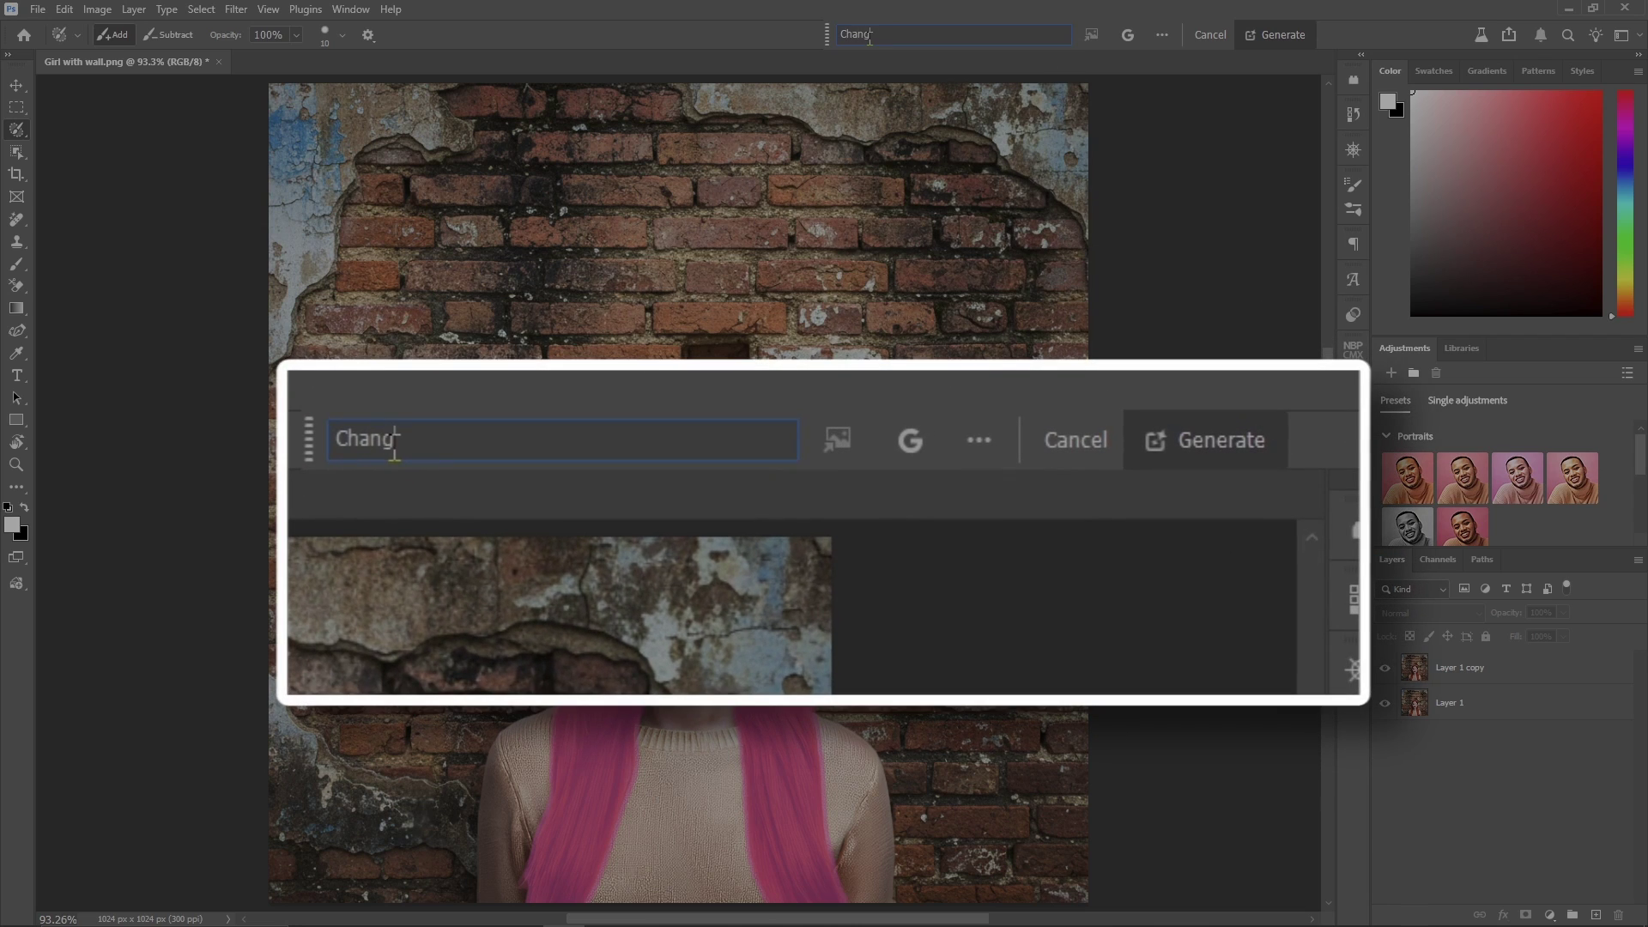
type("e hair to brown")
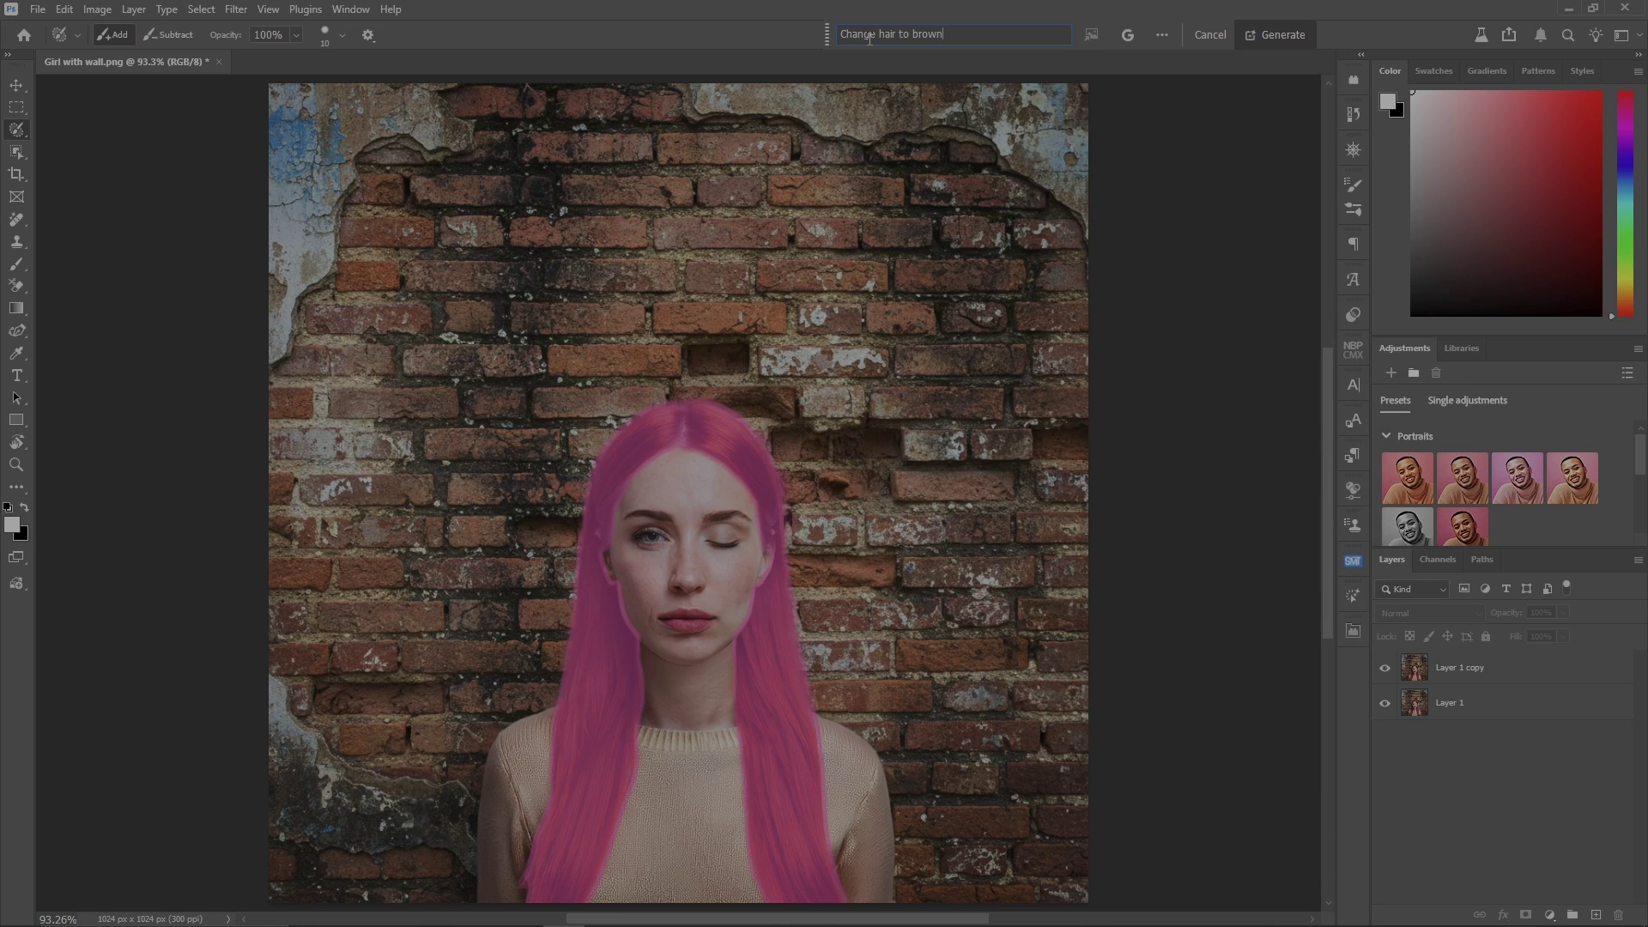
key("Return")
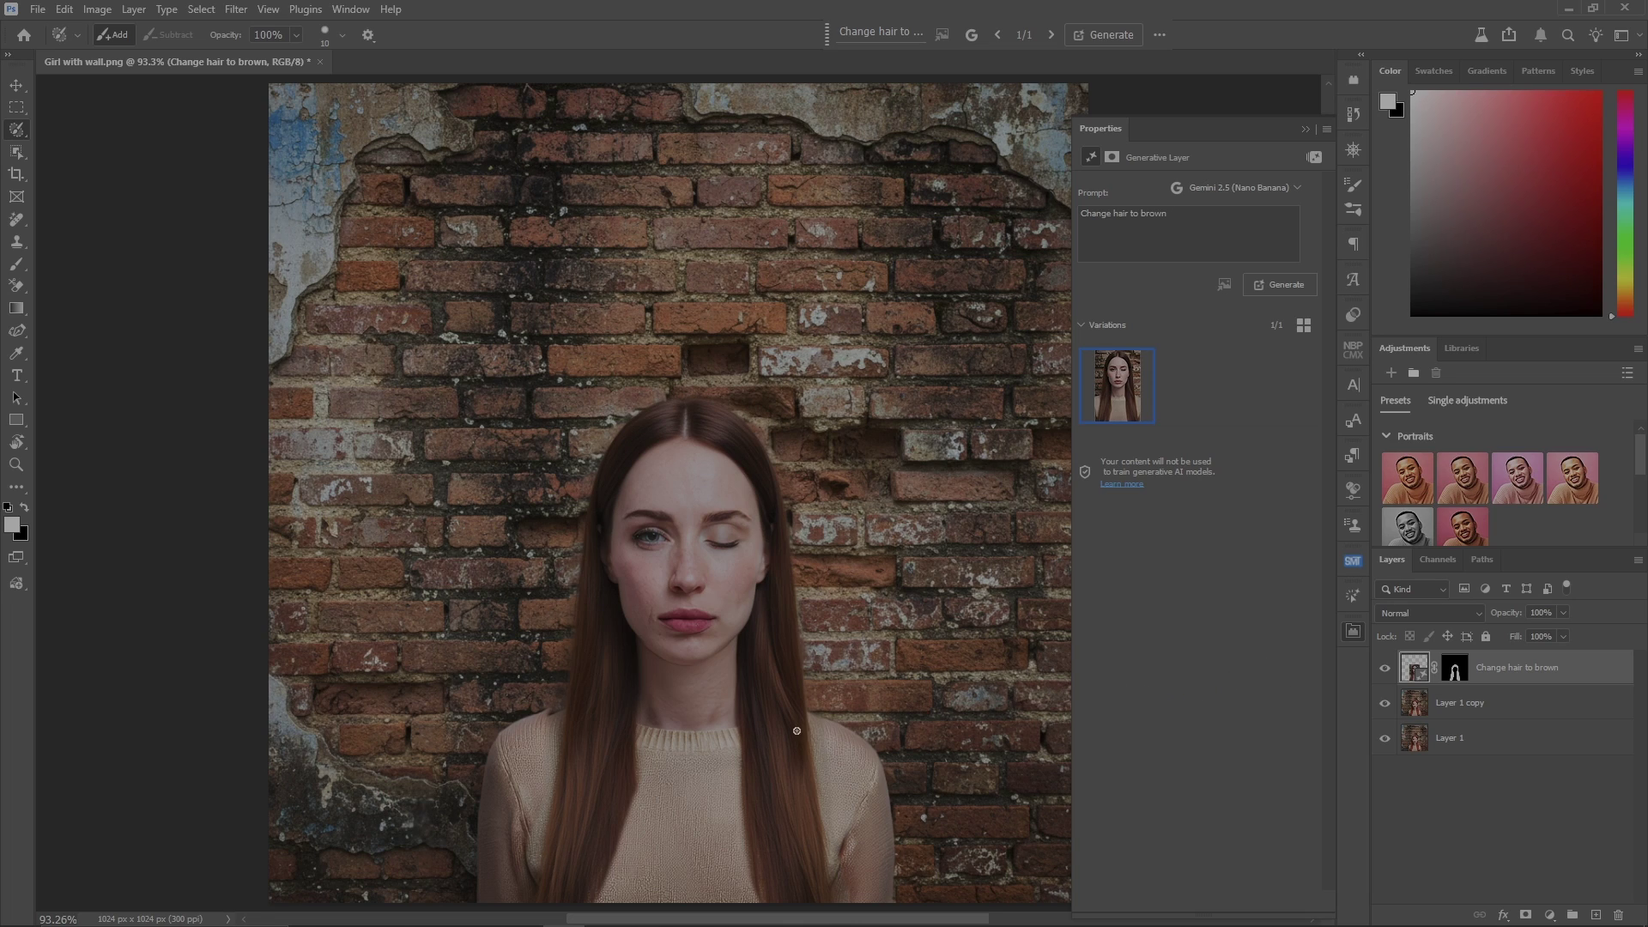
Zoom to the left shoulder and brush the brown-hair layer's mask where hair meets the sweater
key("z")
left_click_drag(566, 734, 547, 744)
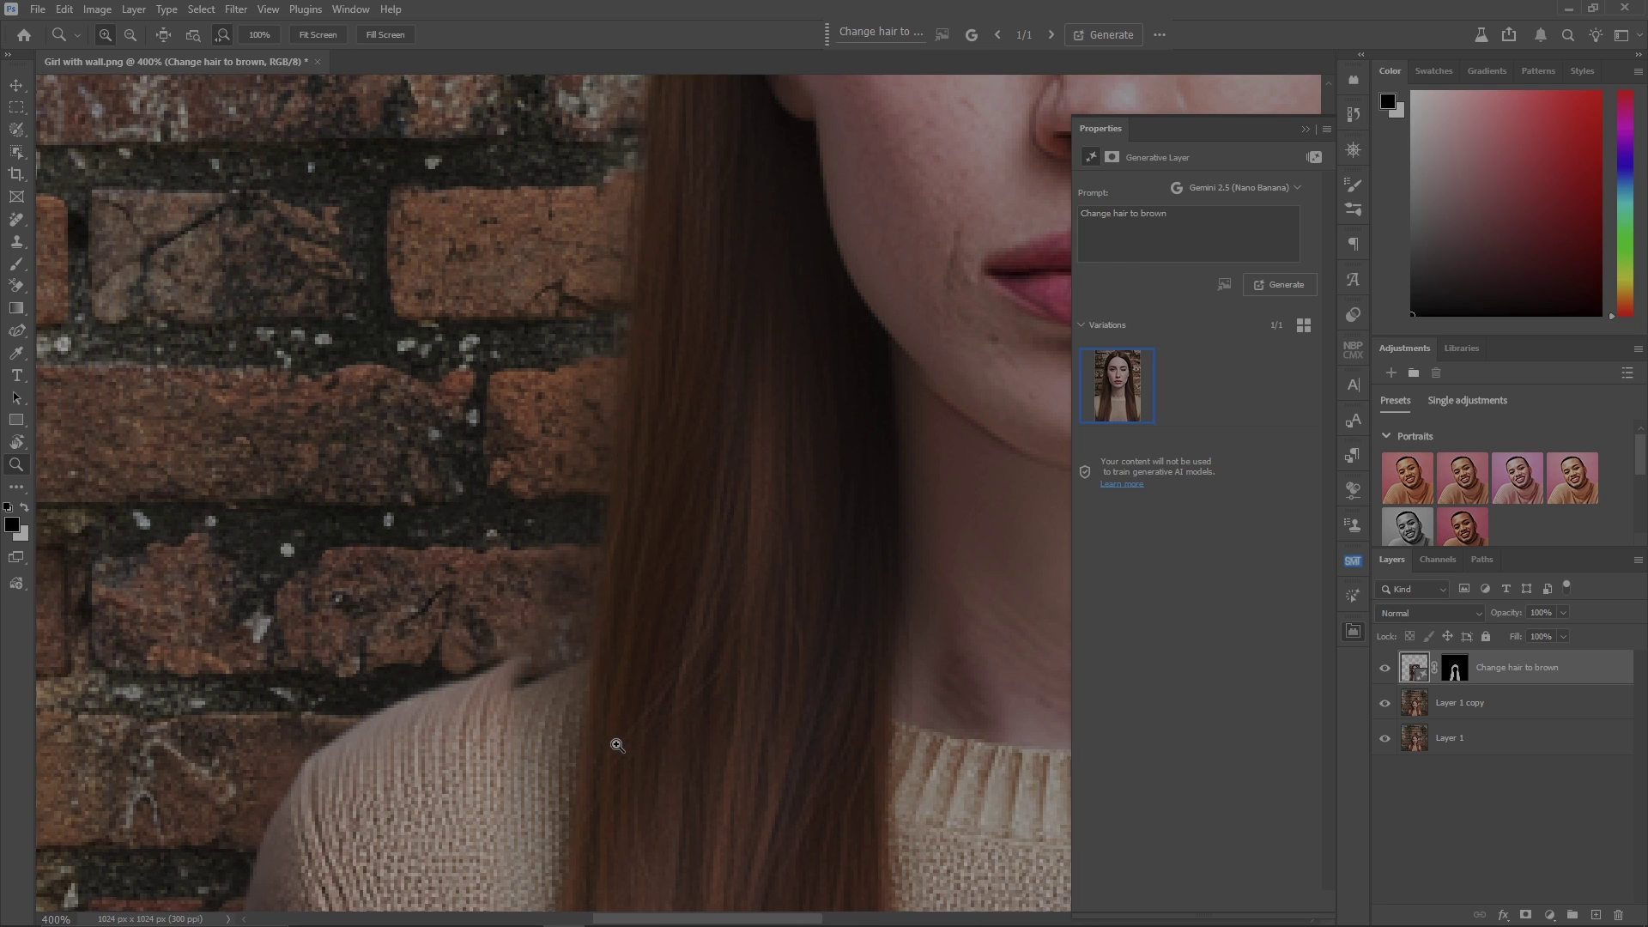
left_click(1455, 670)
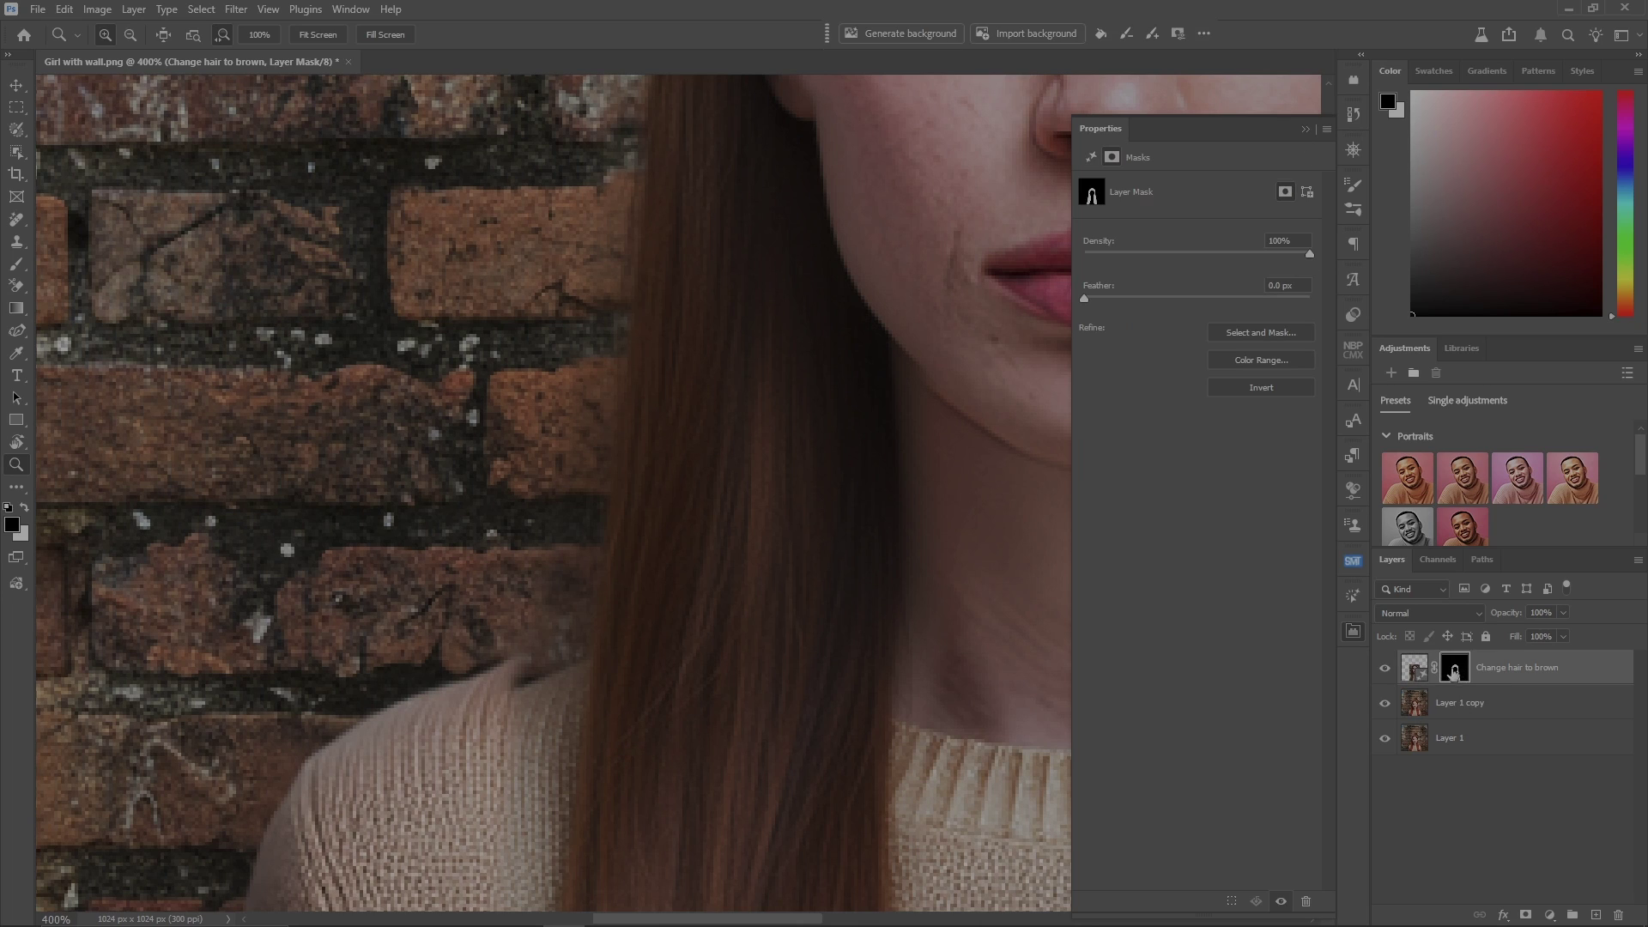
key("b")
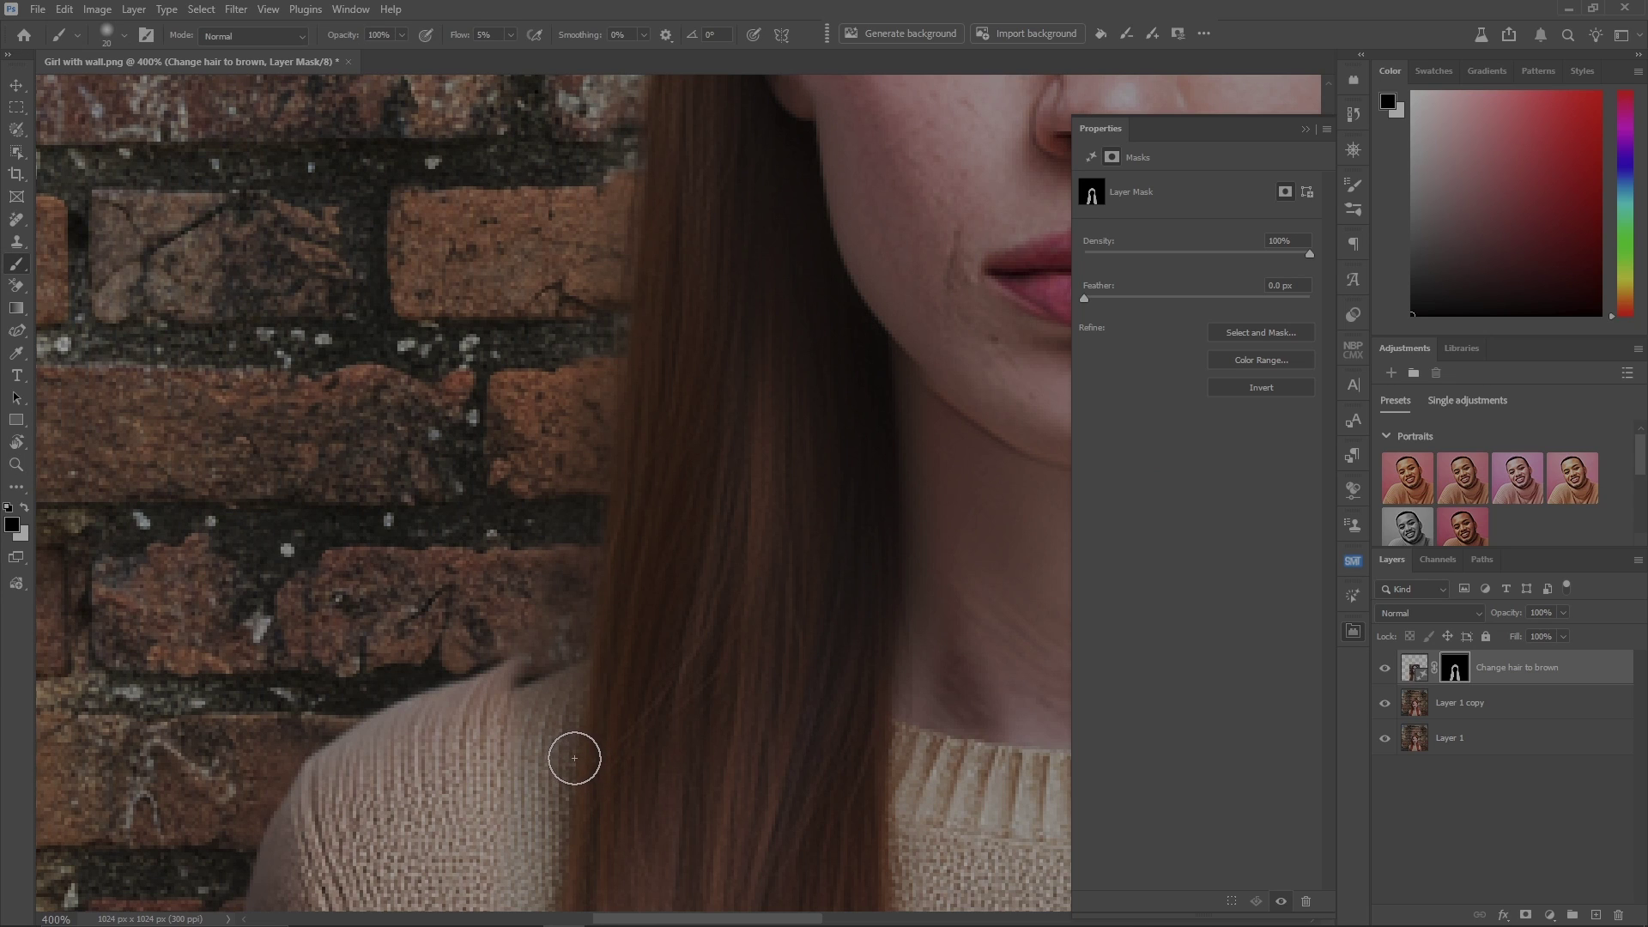
mouse_move(526, 673)
left_mouse_down()
mouse_move(483, 695)
mouse_move(523, 677)
left_mouse_up()
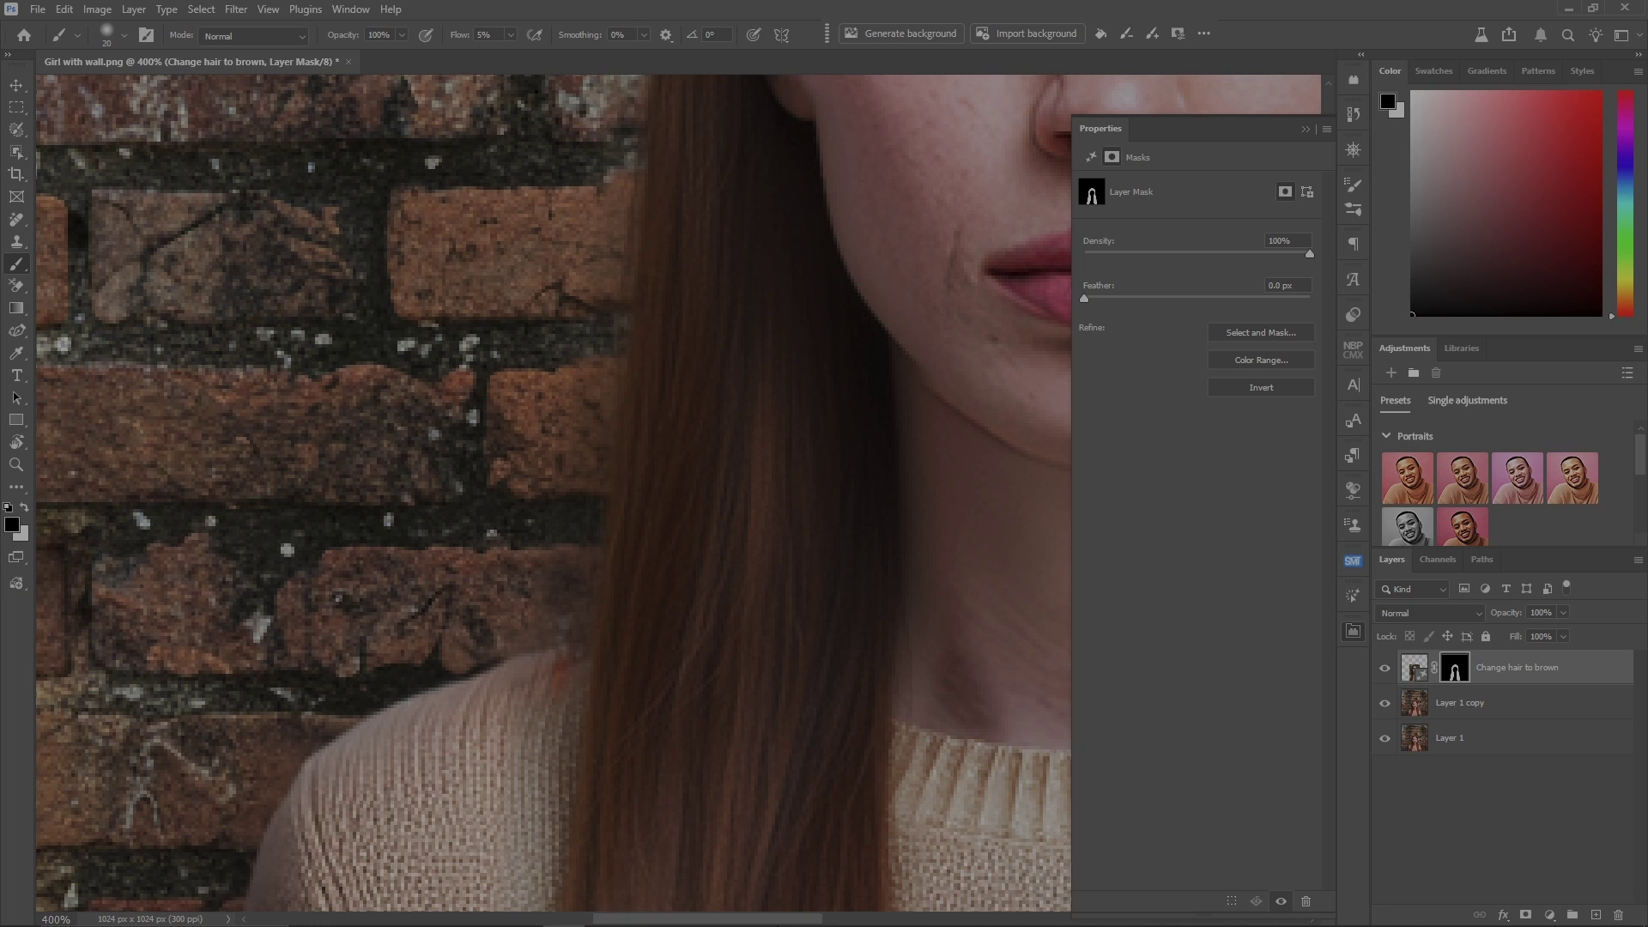
mouse_move(773, 919)
left_mouse_down()
mouse_move(936, 919)
mouse_move(856, 919)
left_mouse_up()
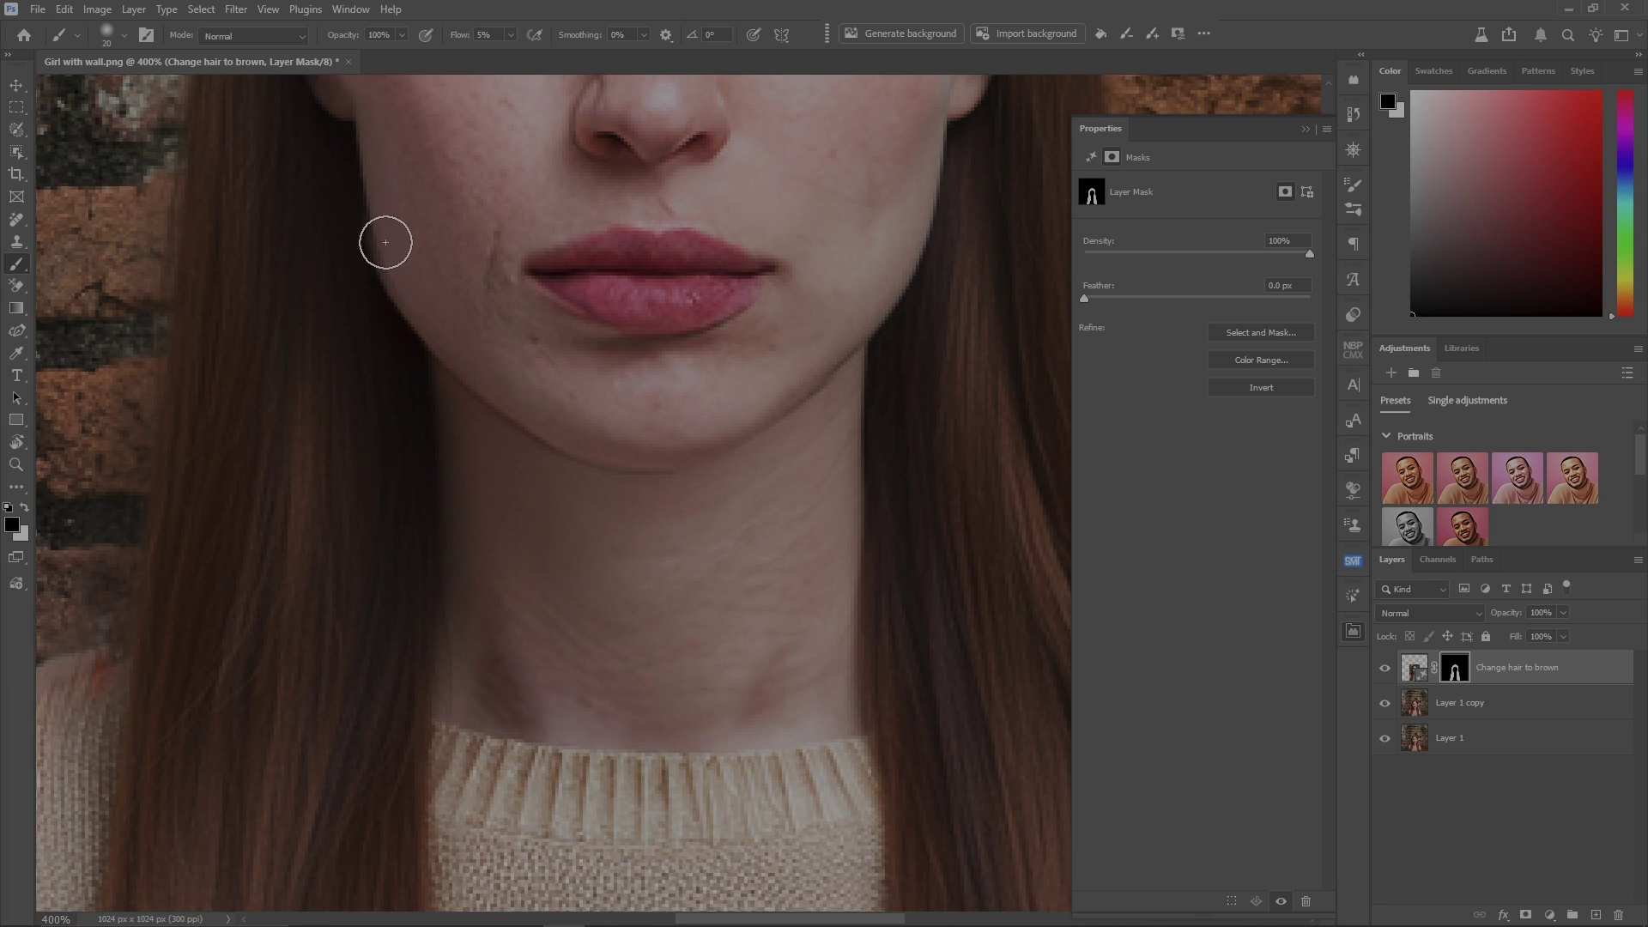
key("ctrl+0")
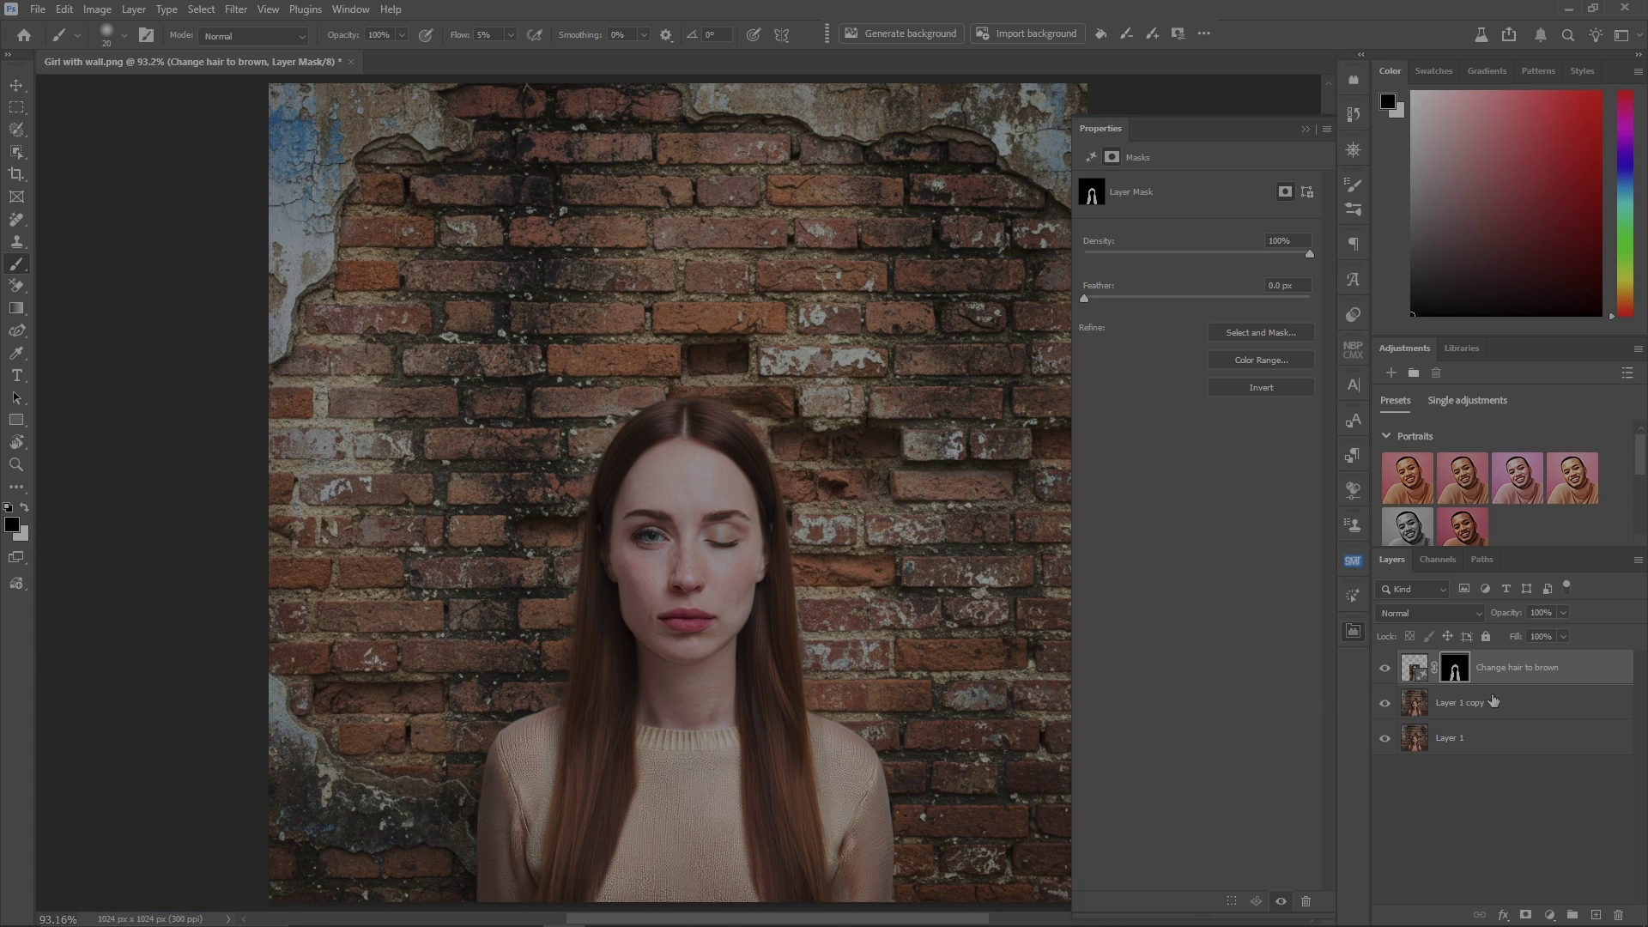
Group Layer 1 and Layer 1 copy as 'Hair', then stamp visible layers into Layer 2
left_click(1589, 702, "ctrl")
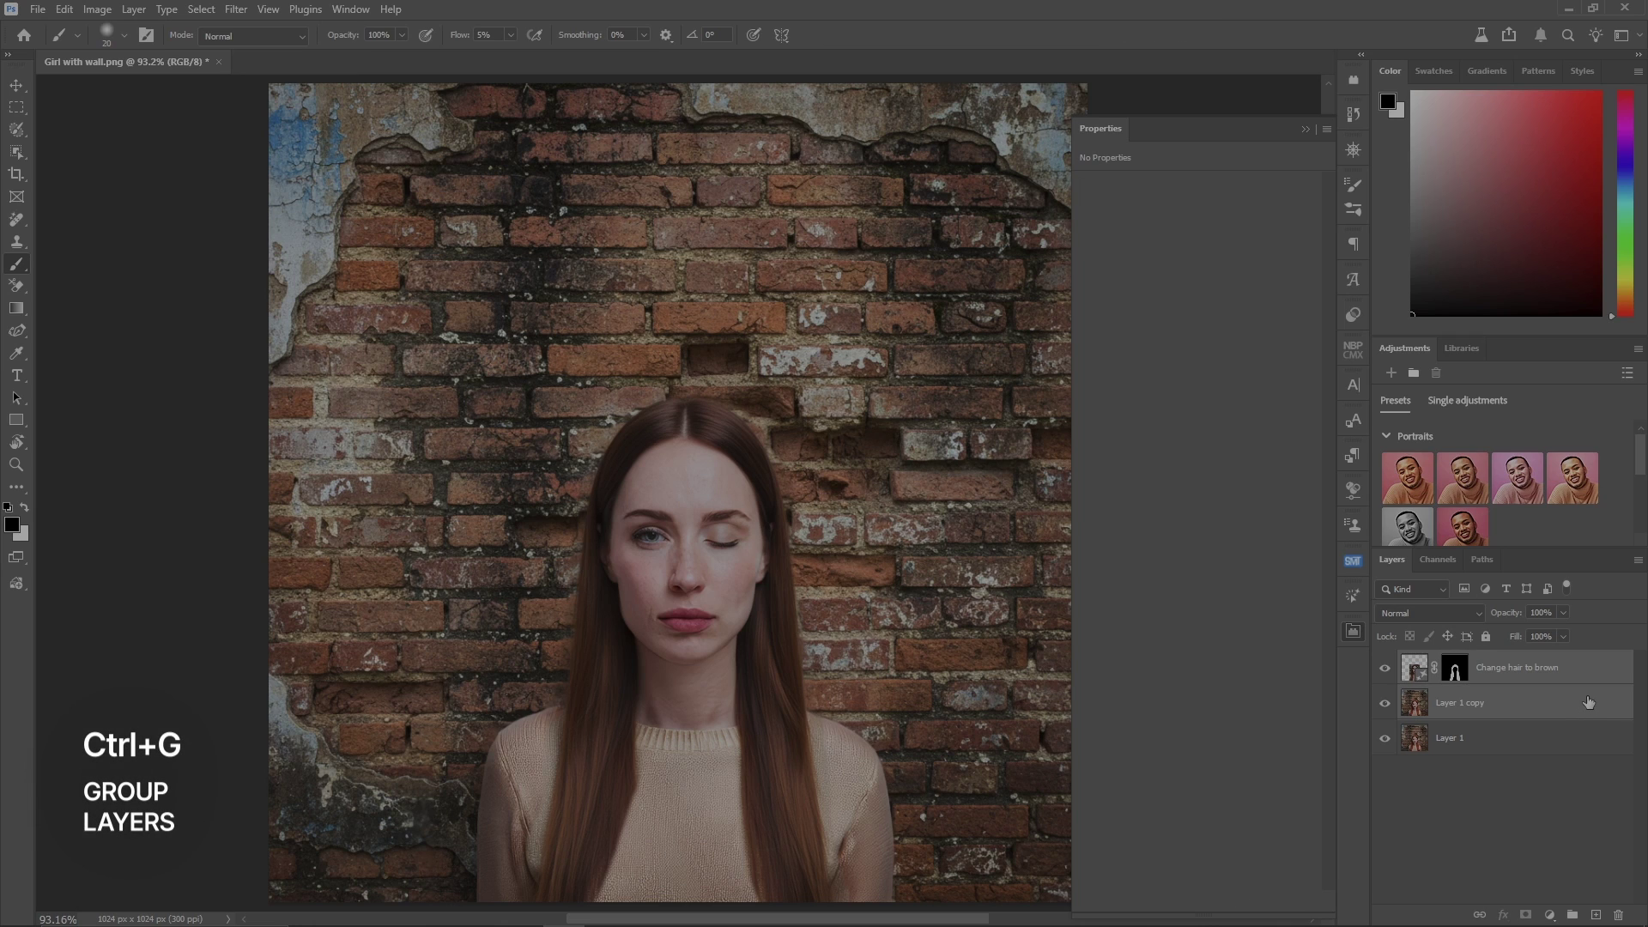
left_click(134, 9)
left_click(360, 81)
type("Hair")
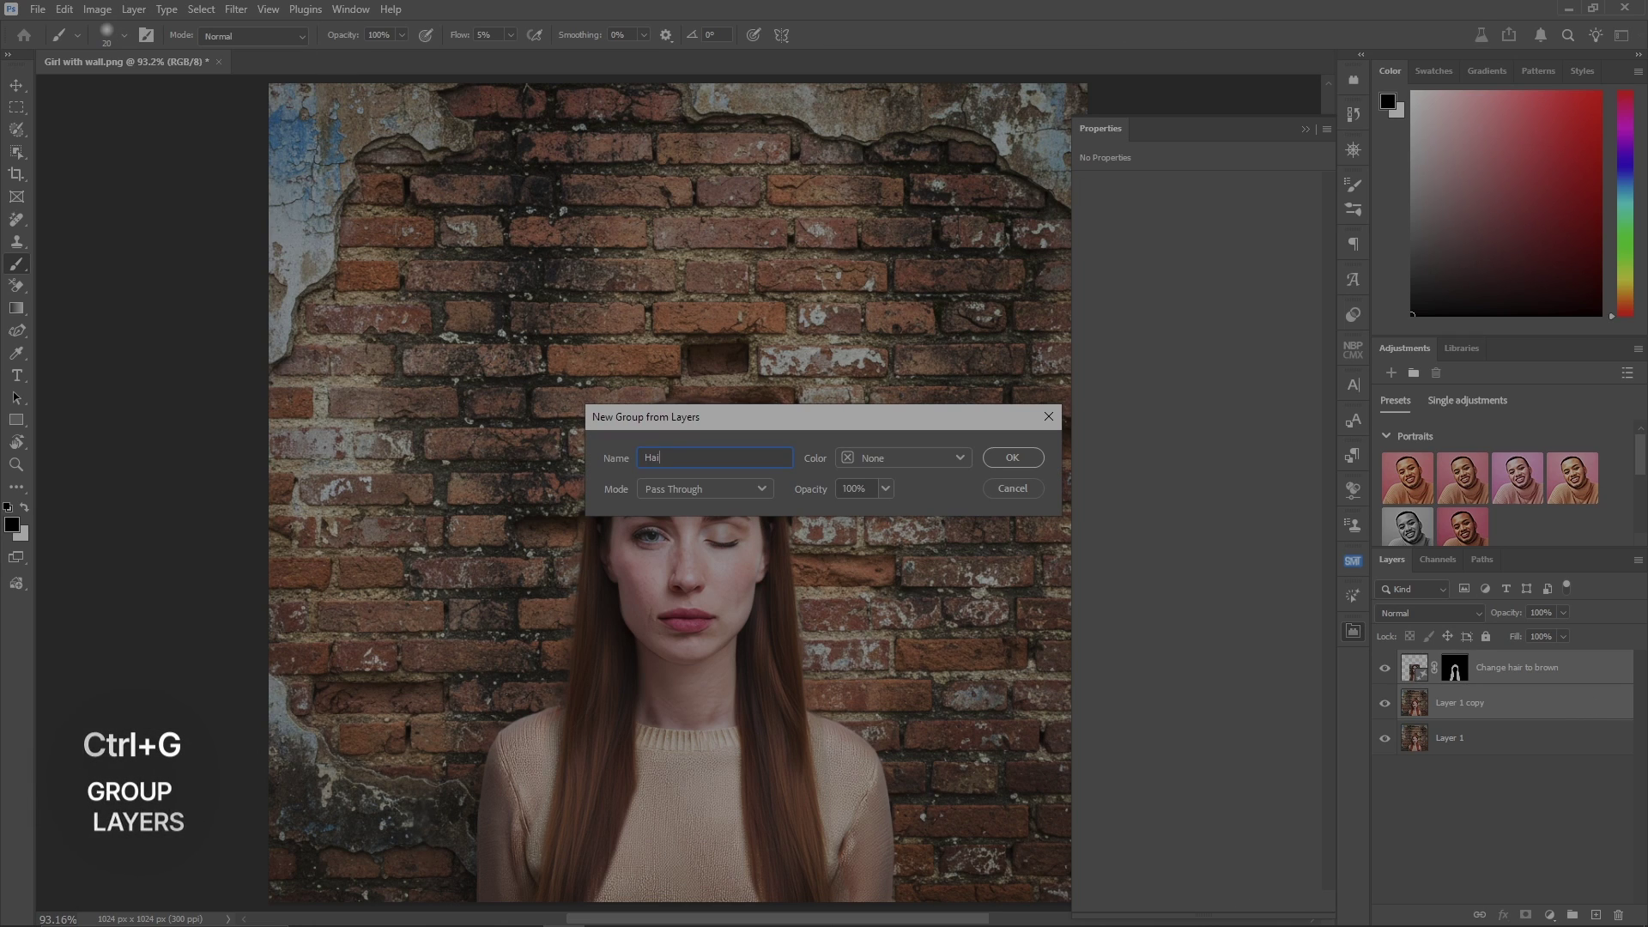
key("Return")
key("ctrl+alt+shift+e")
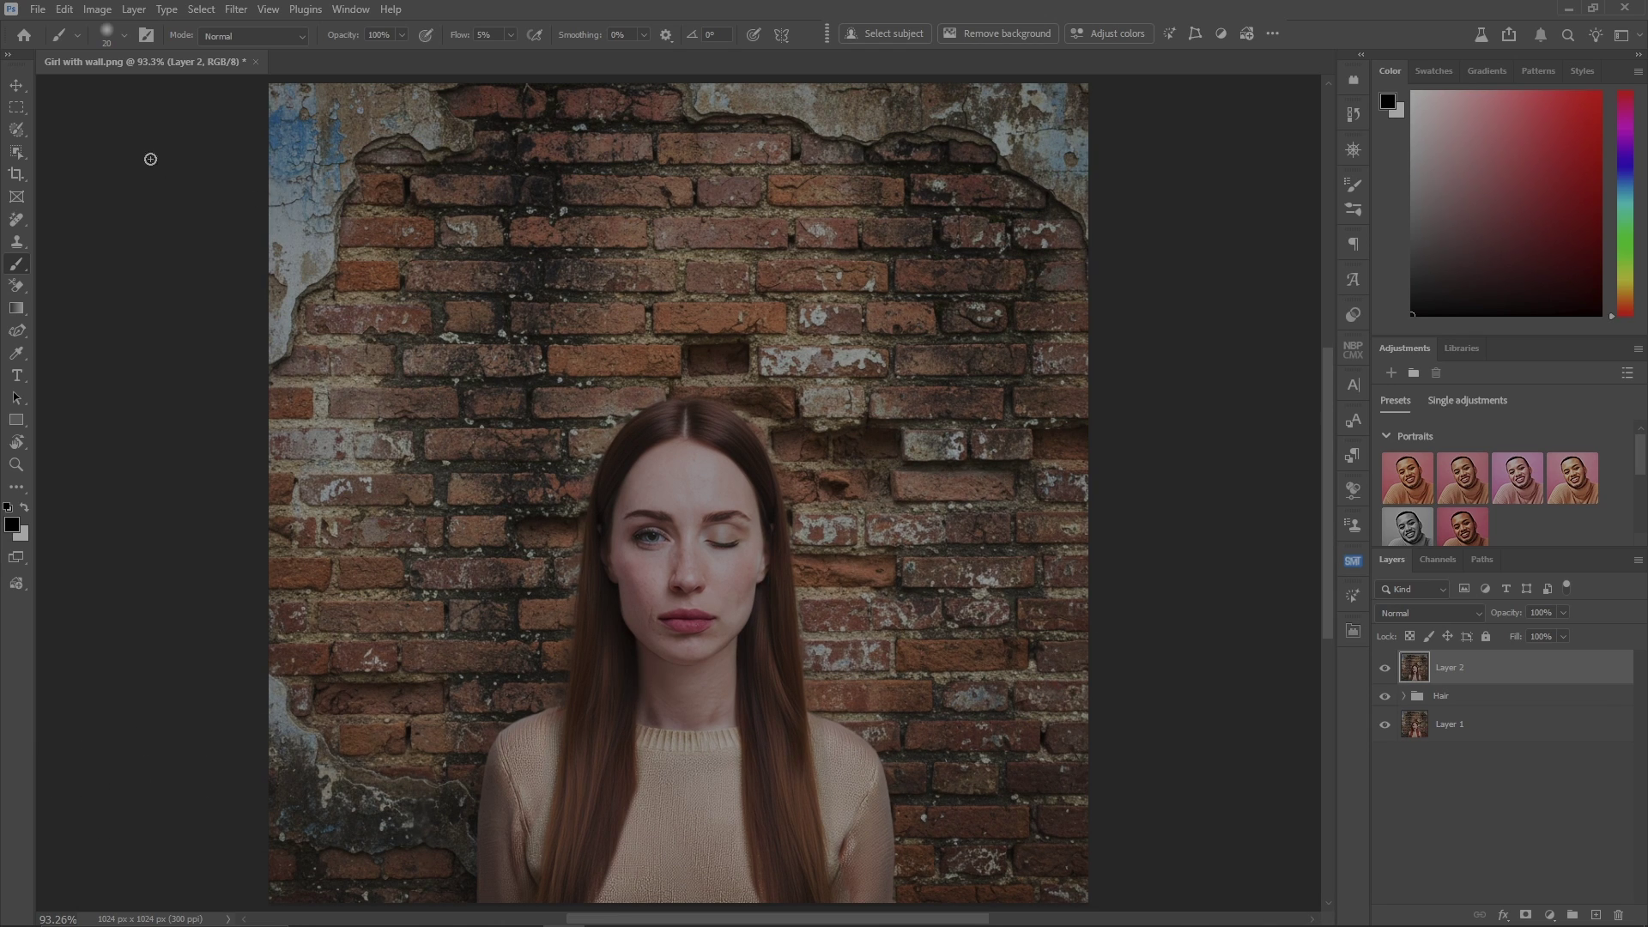
Select the woman's upper clothes with Object Selection's Select people option
left_click_drag(17, 152, 116, 153)
left_click(222, 34)
left_click(176, 78)
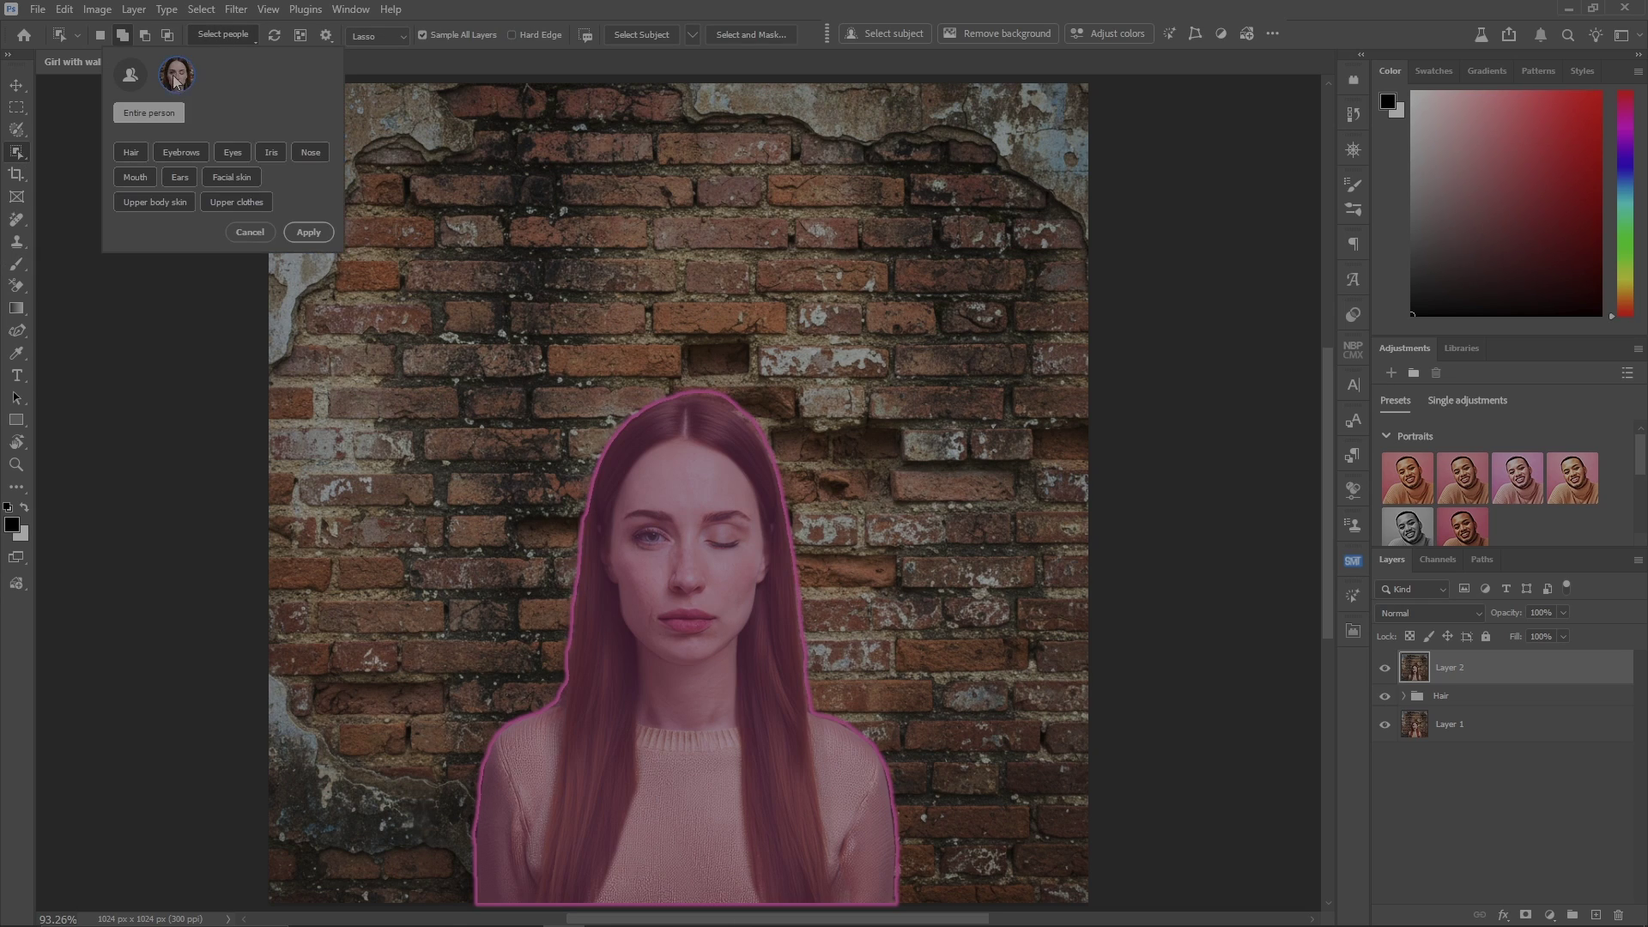
left_click(236, 202)
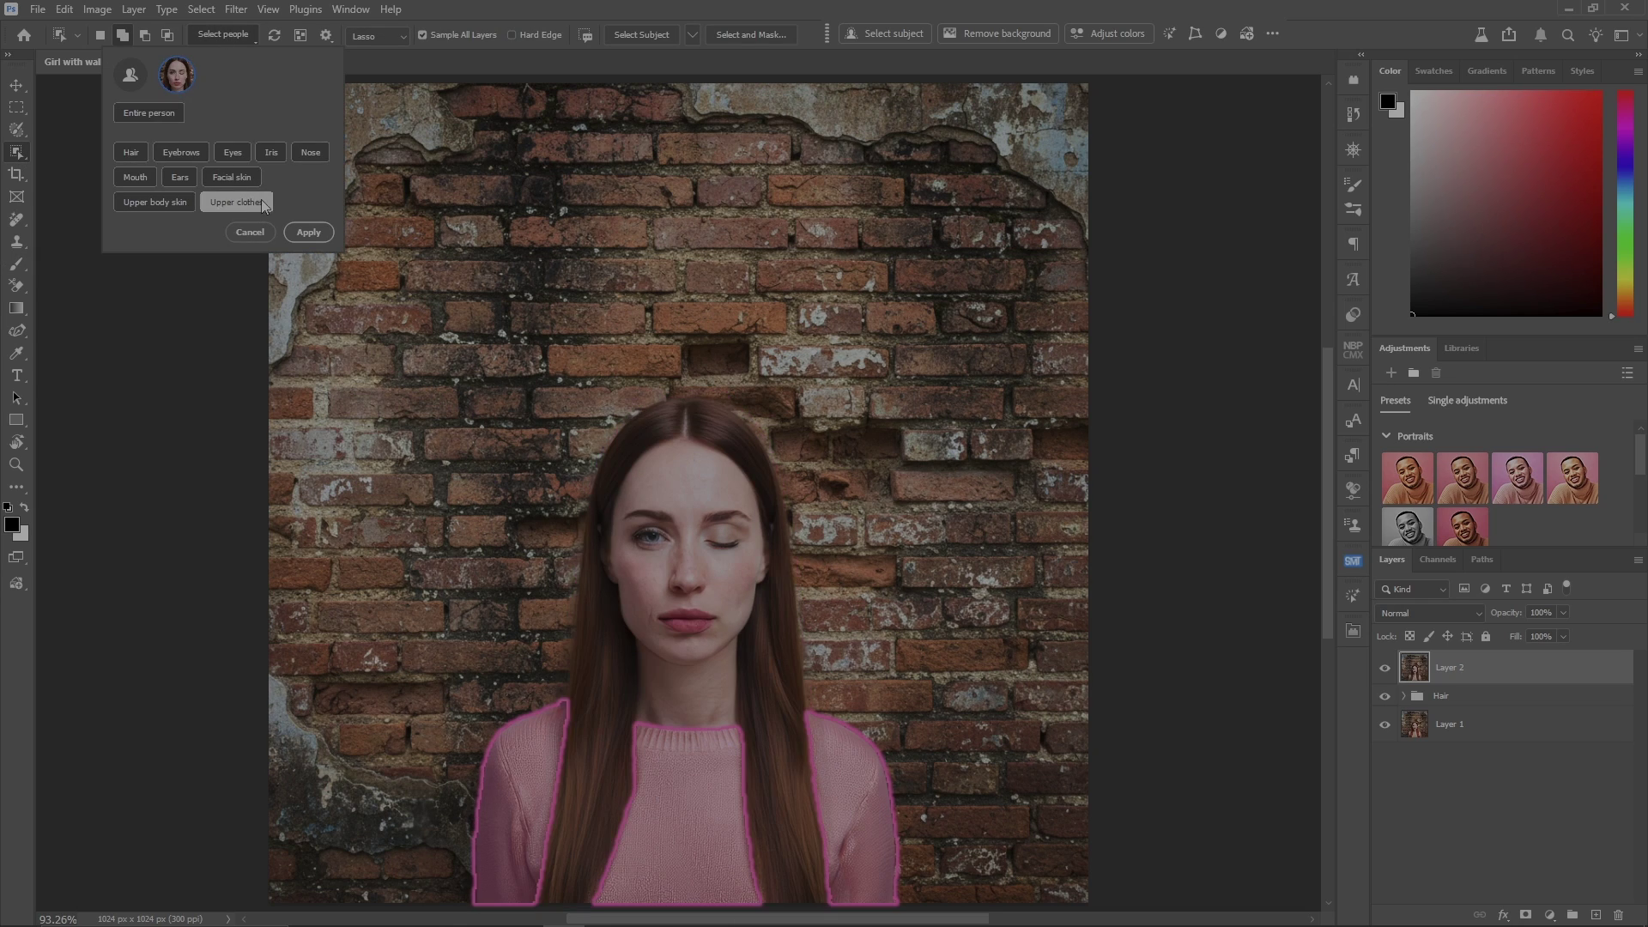
left_click(309, 232)
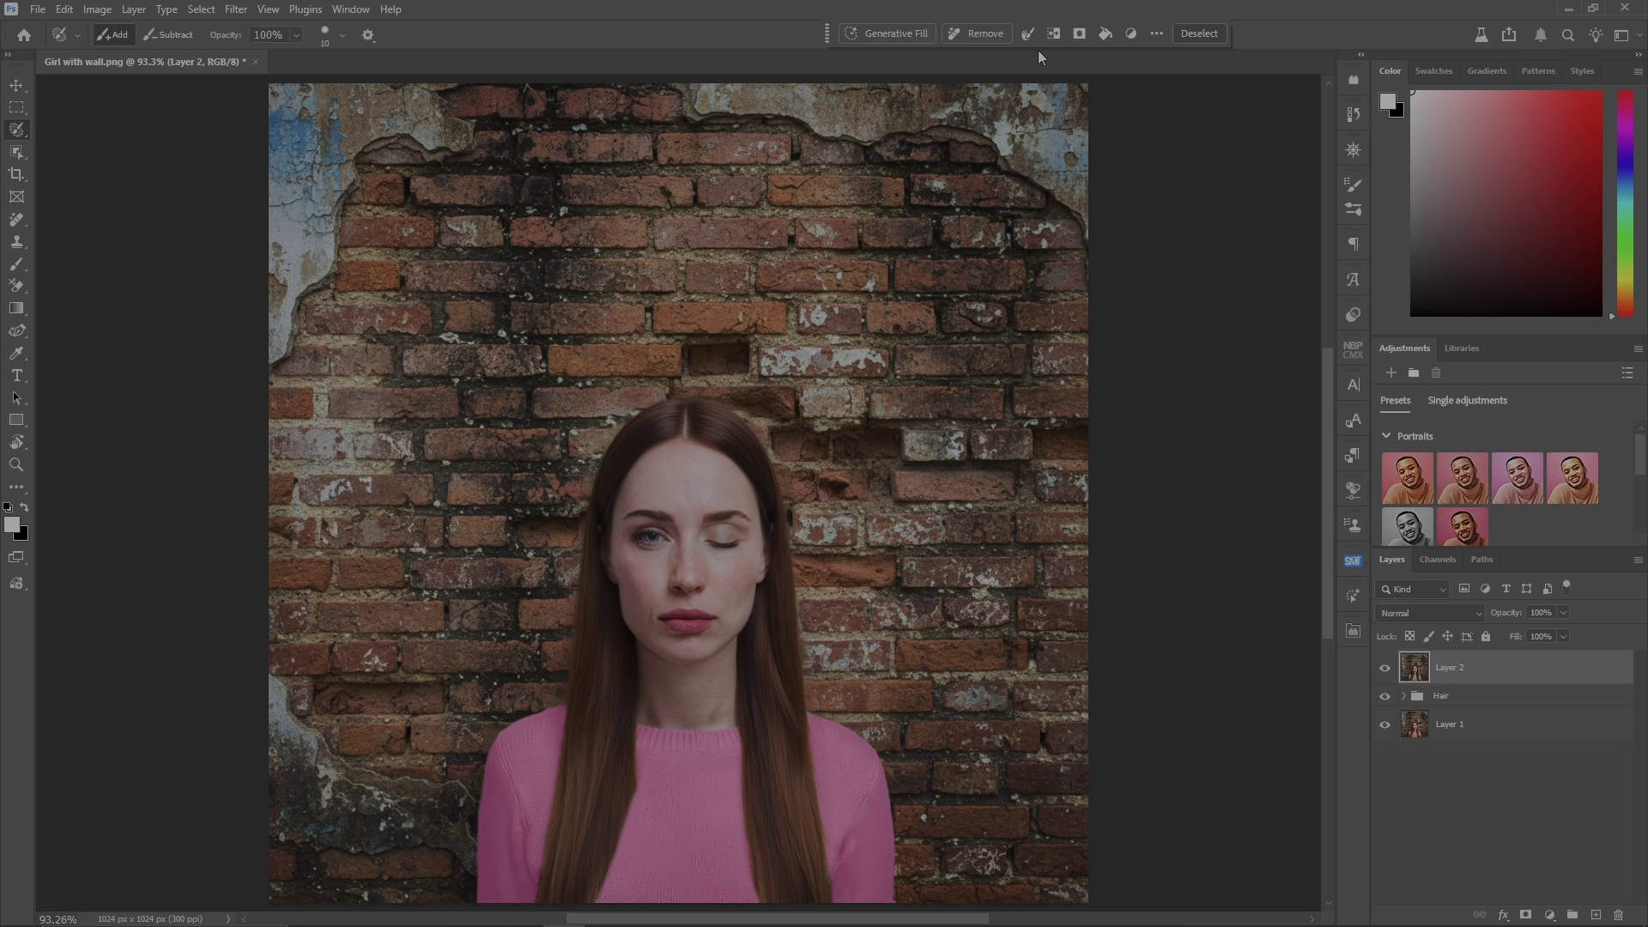
Expand the sweater selection by 2 pixels and begin the prompt 'Change to black leather'
left_click(1054, 33)
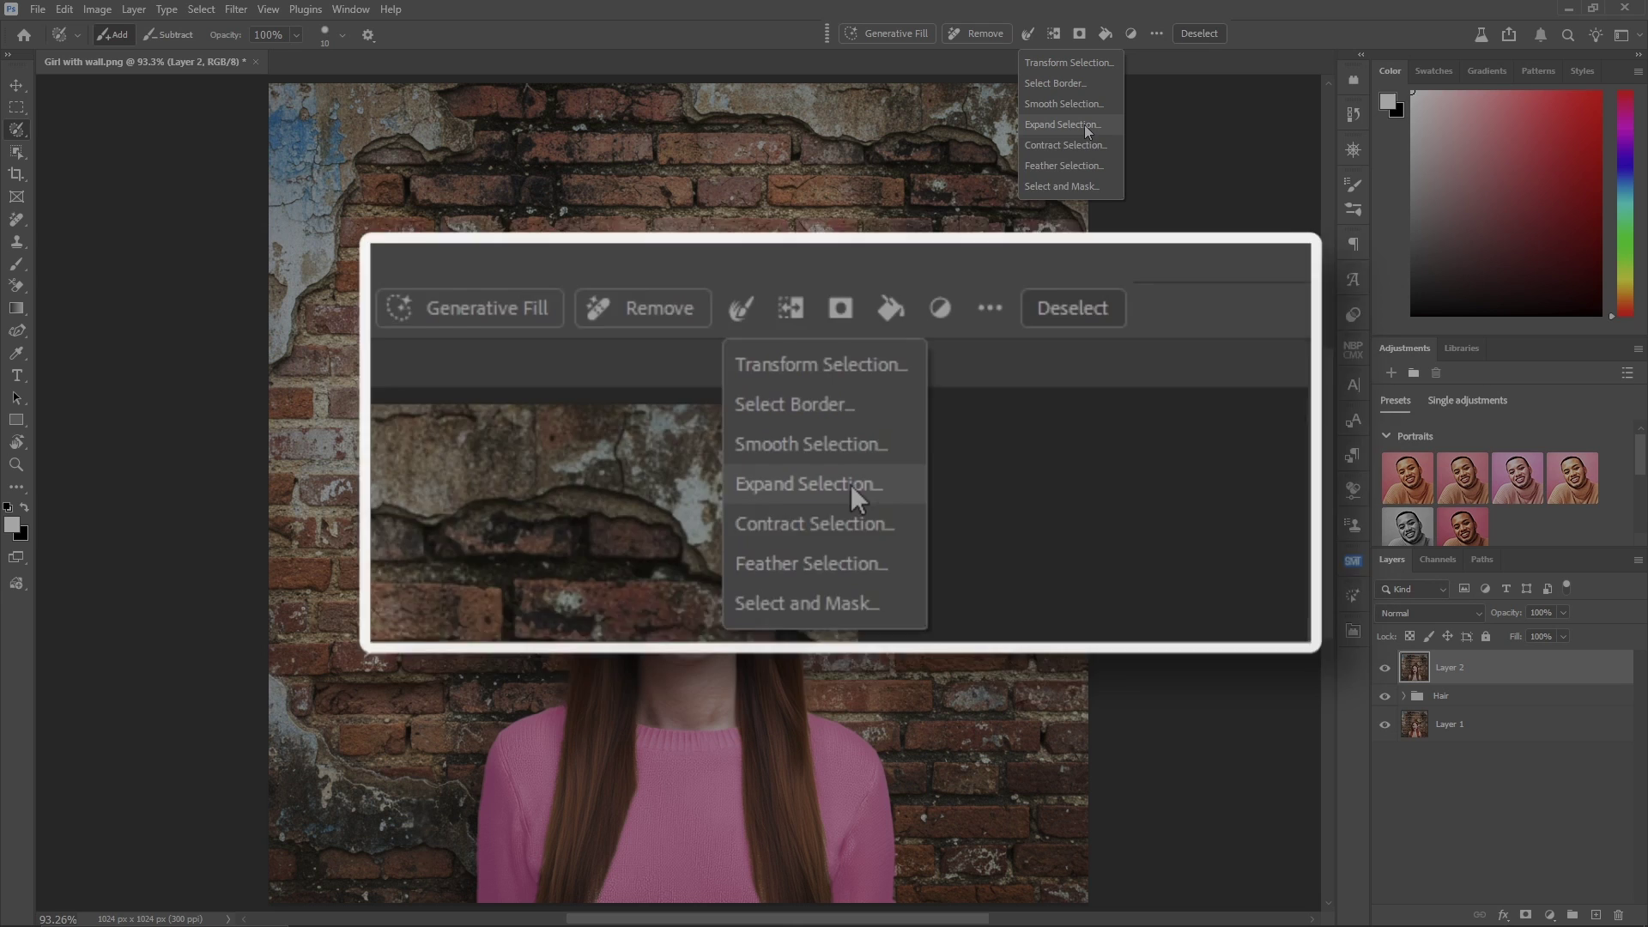
left_click(1061, 125)
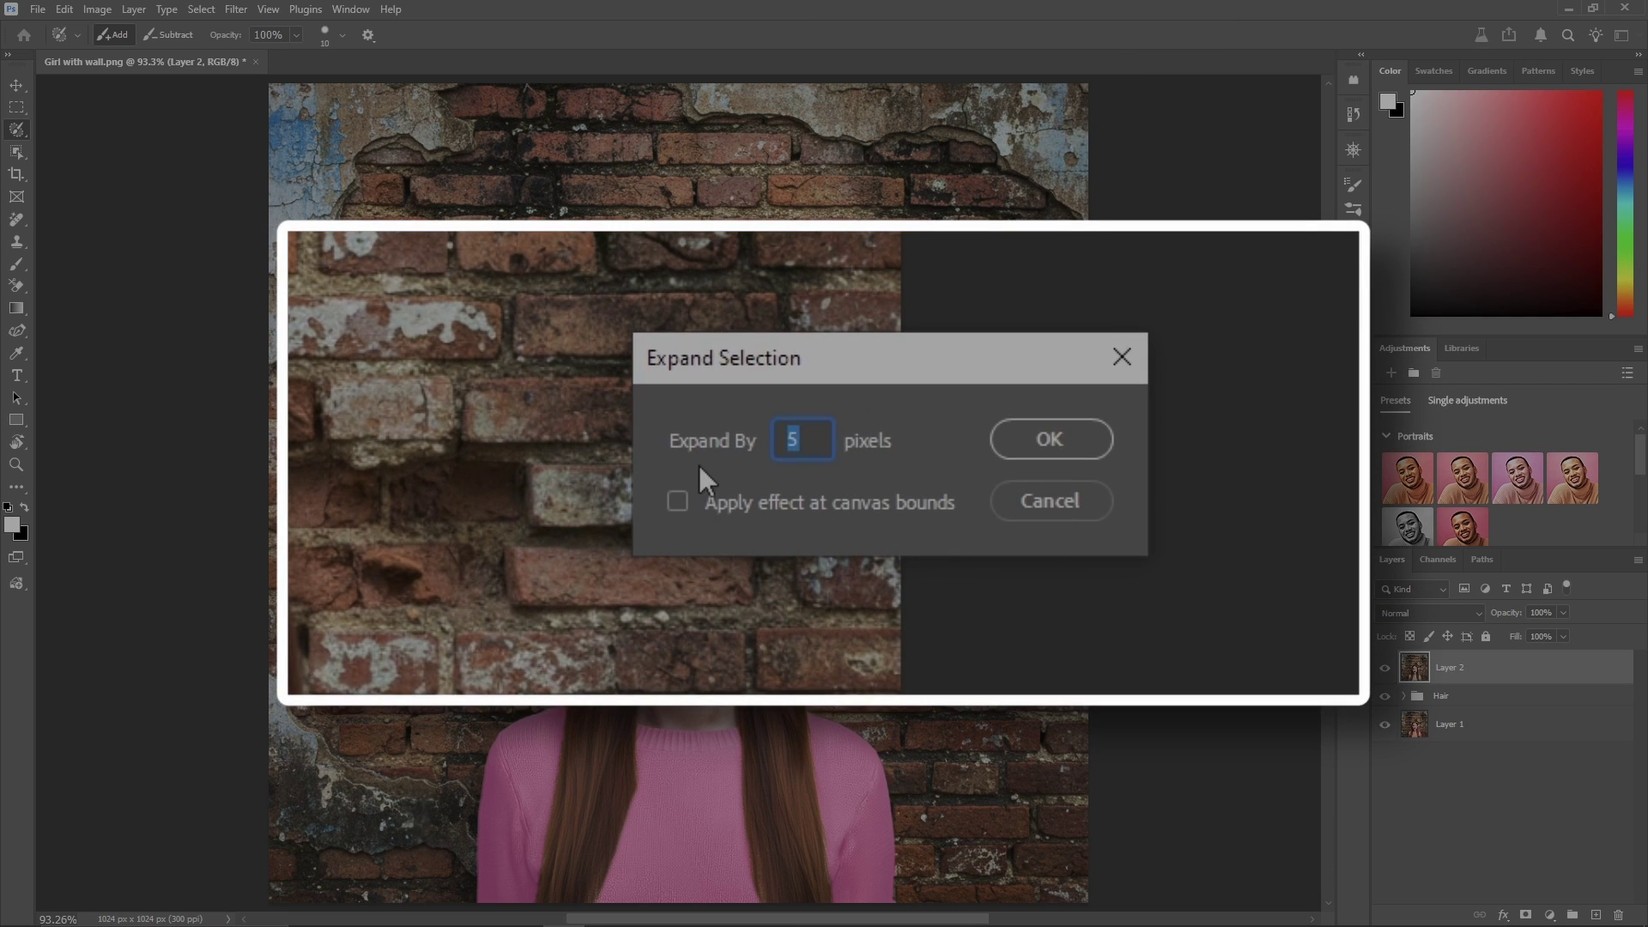
type("2")
key("Return")
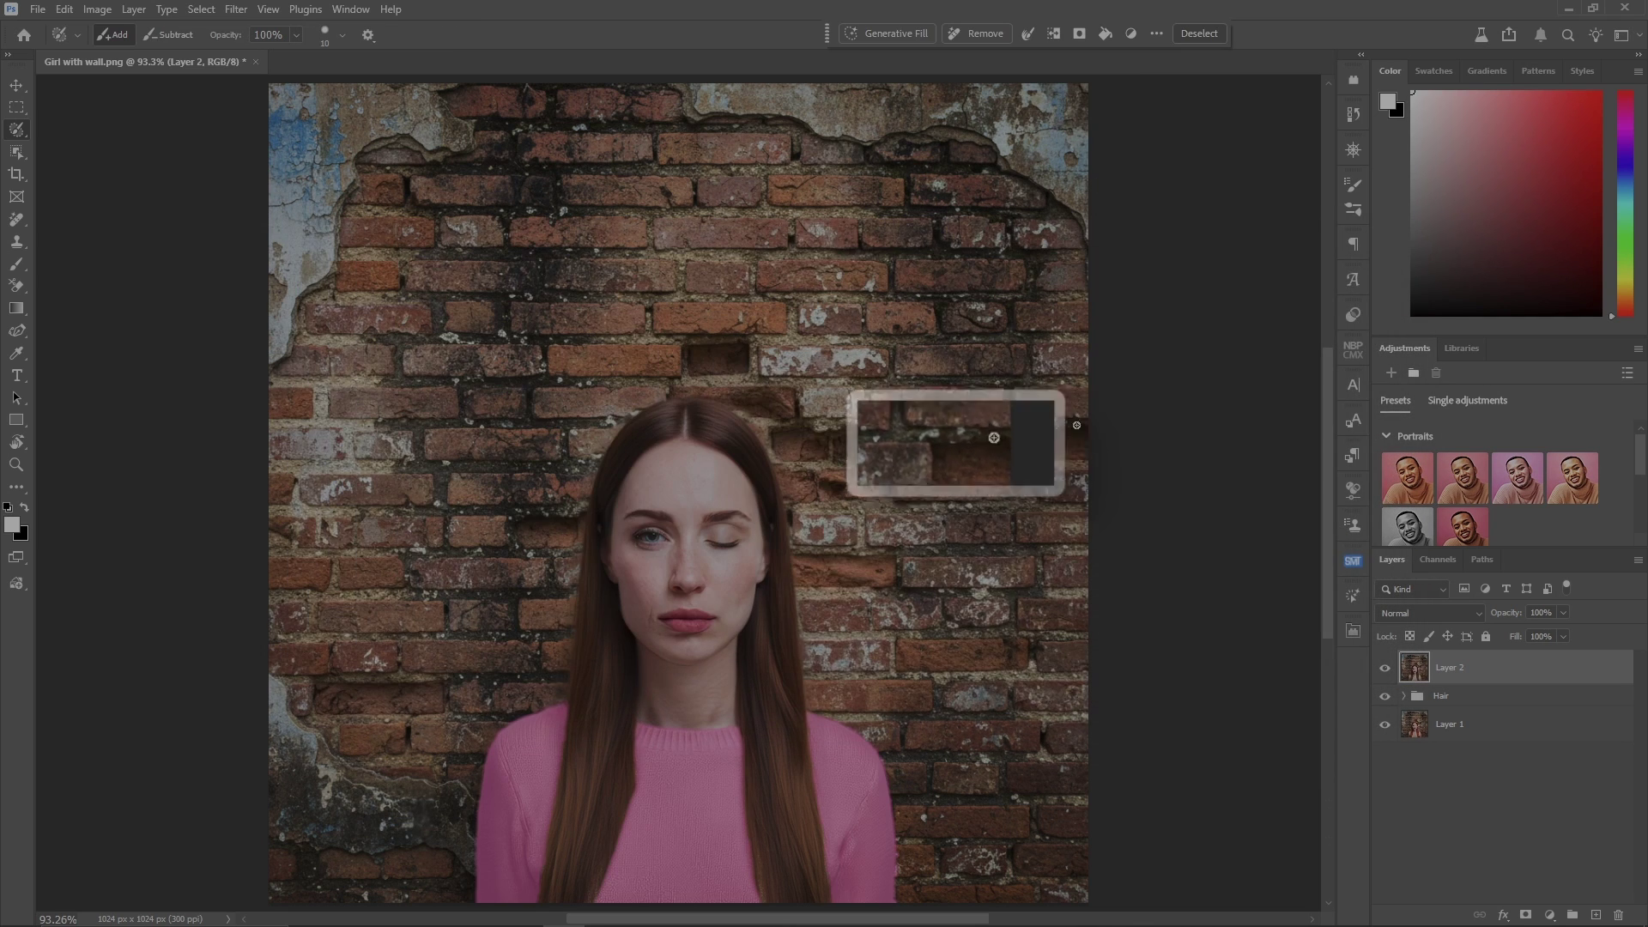
type("Change to blac")
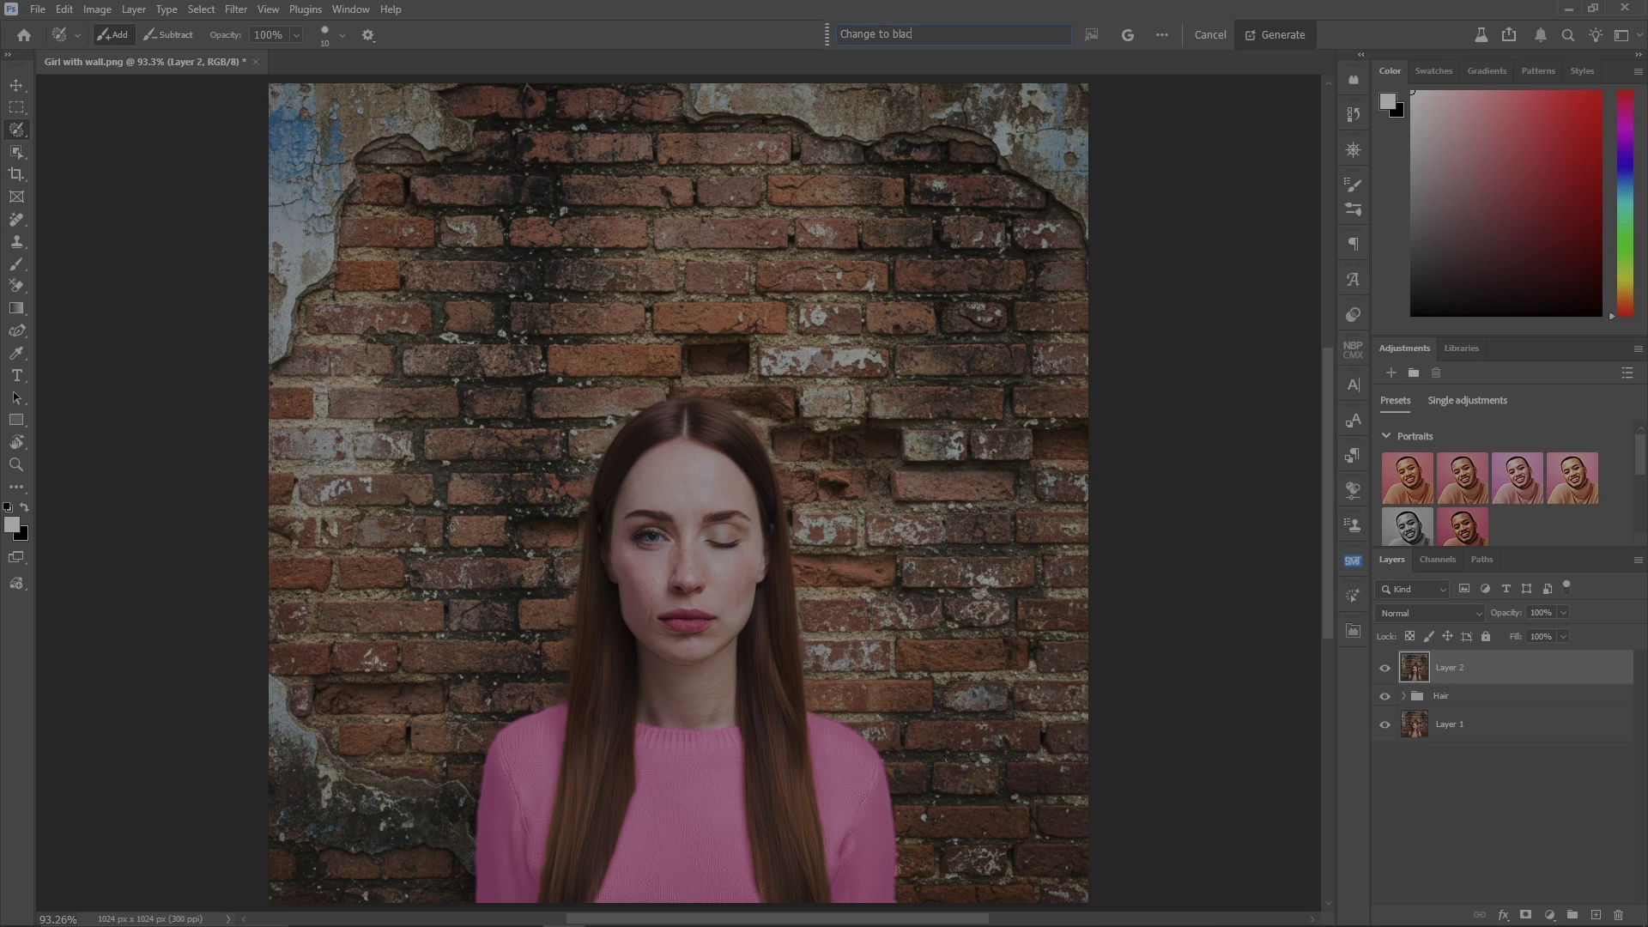
type("k leather jacket and white shirt")
Generate the black leather jacket over a white shirt from the completed prompt
key("Return")
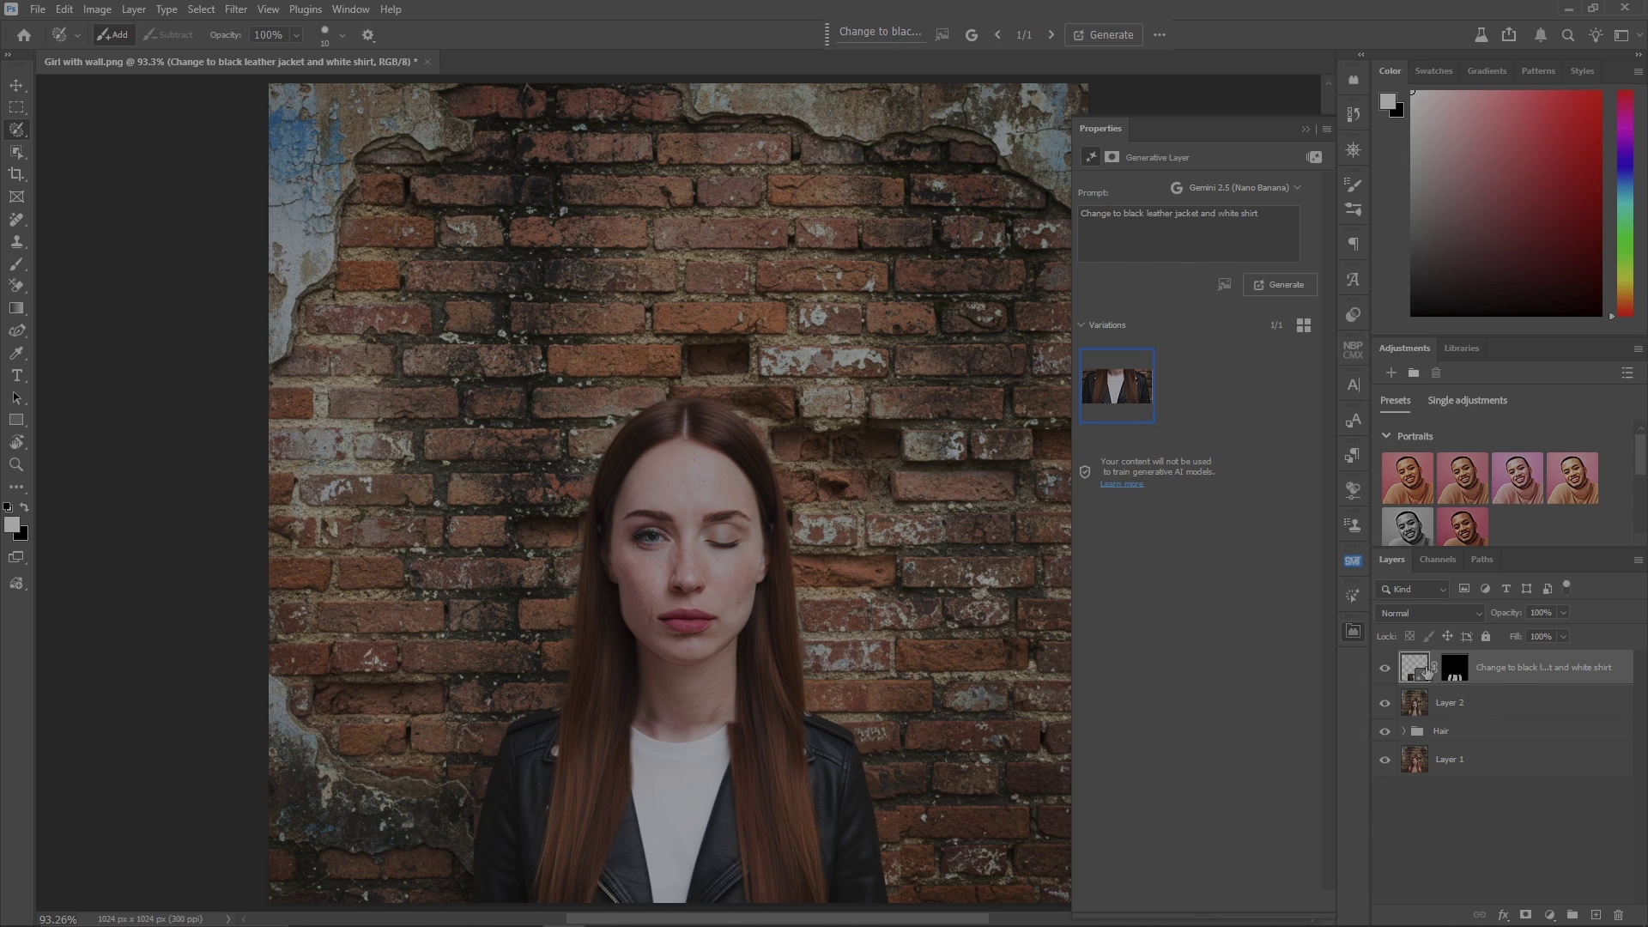
key("v")
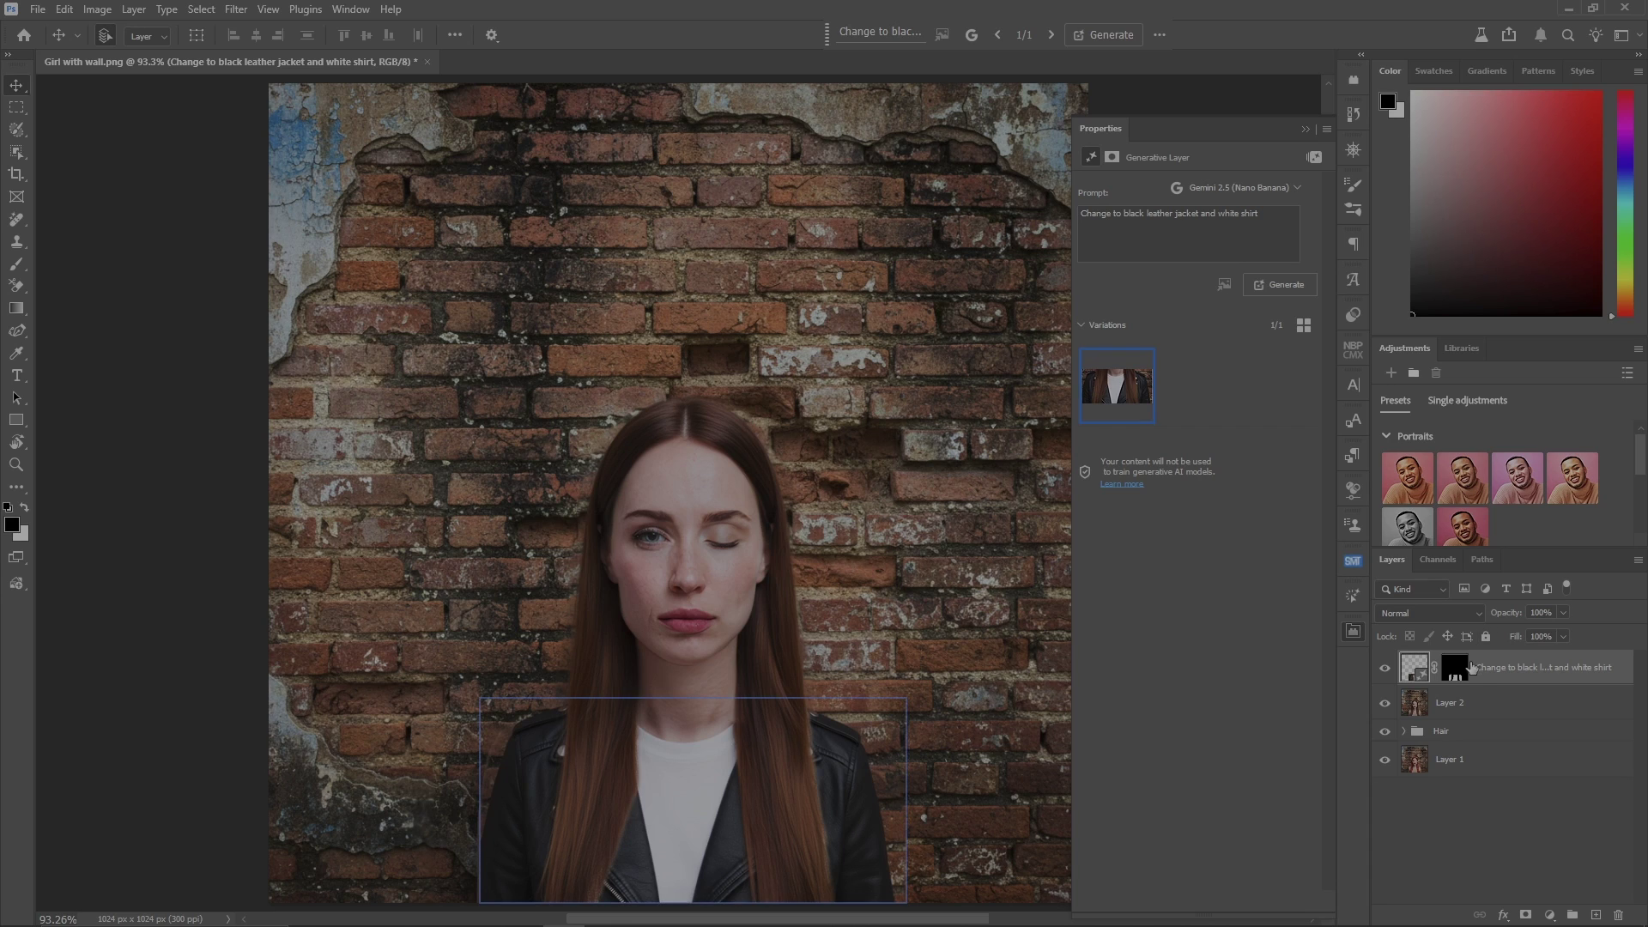
left_click(1455, 668)
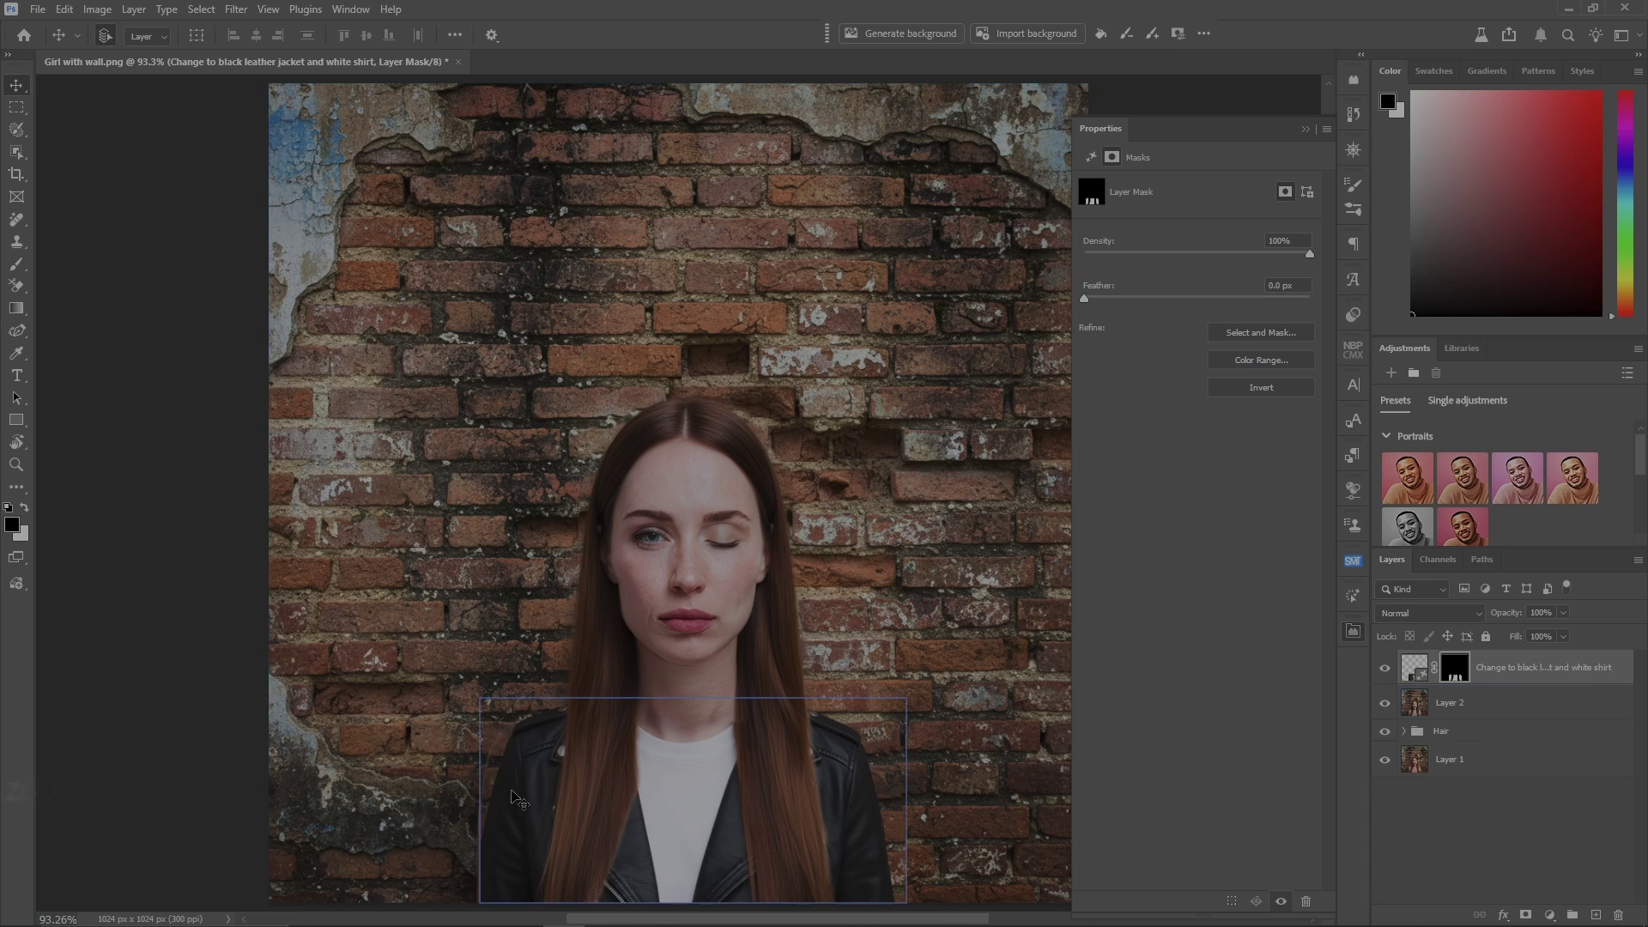
key("z")
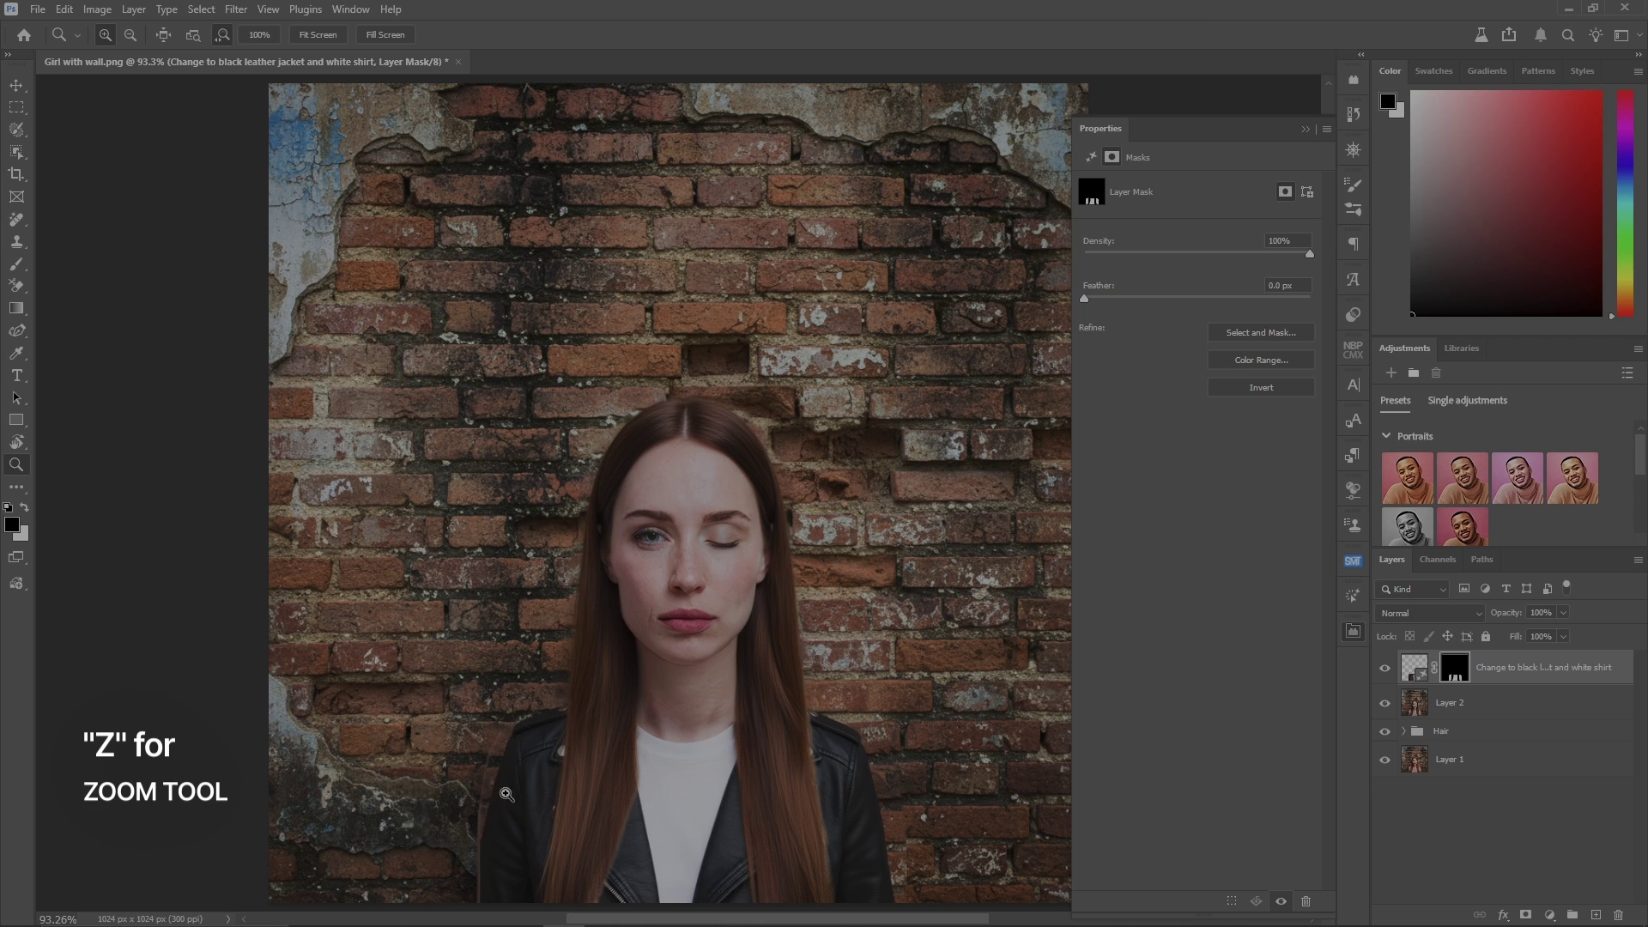
left_click_drag(518, 809, 489, 789)
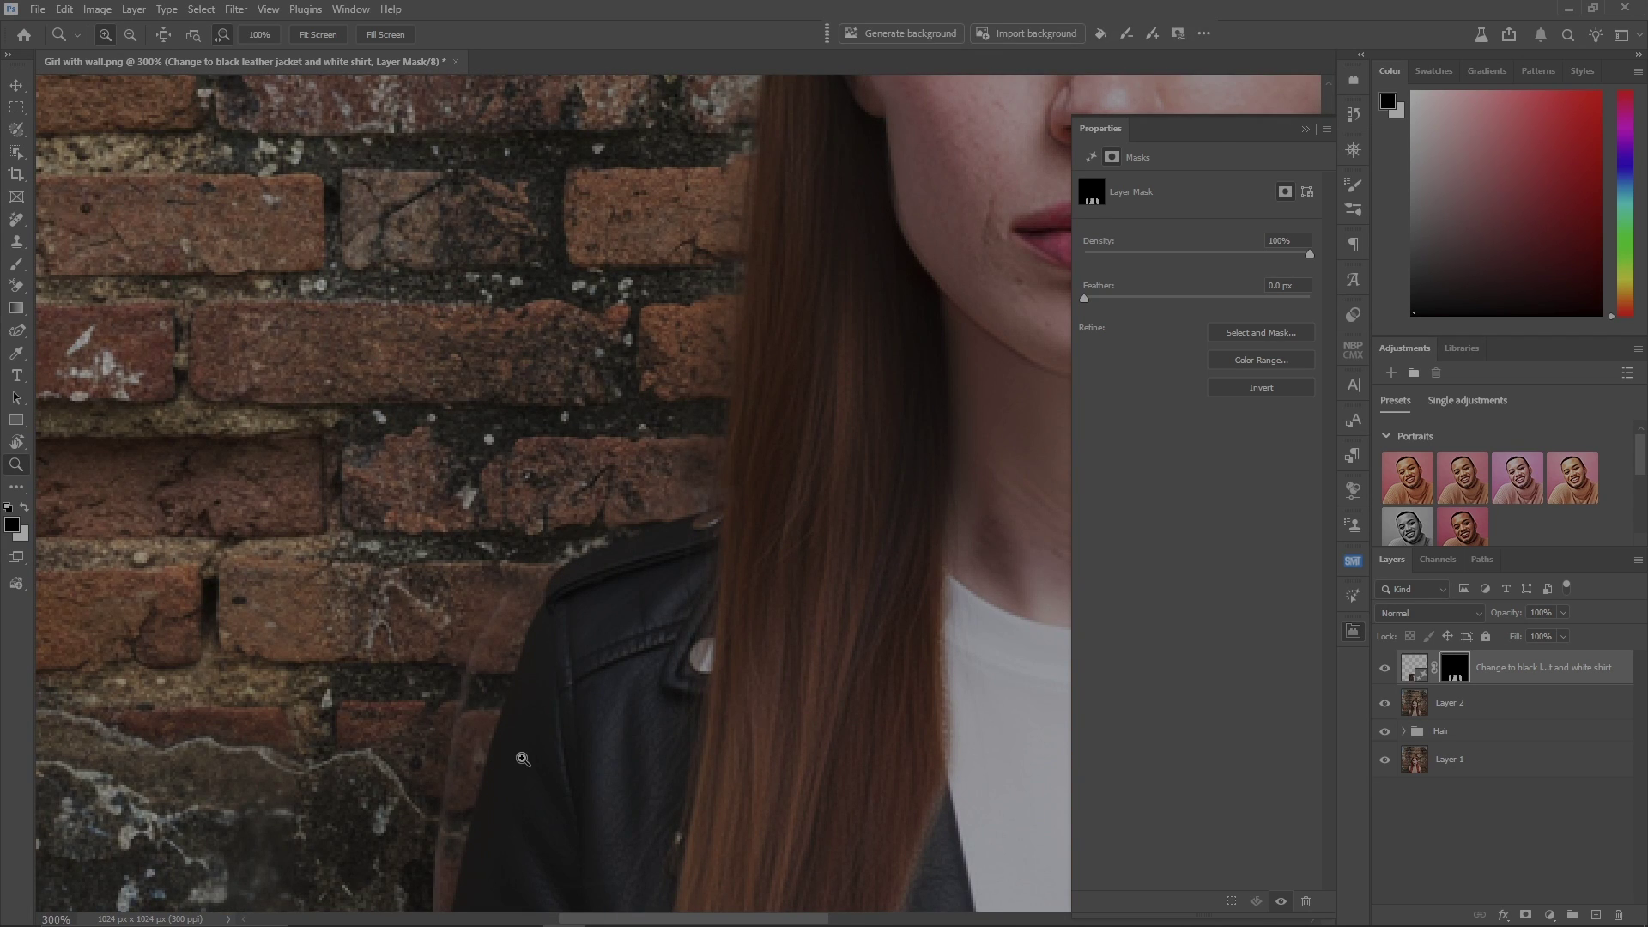
left_click(1414, 668)
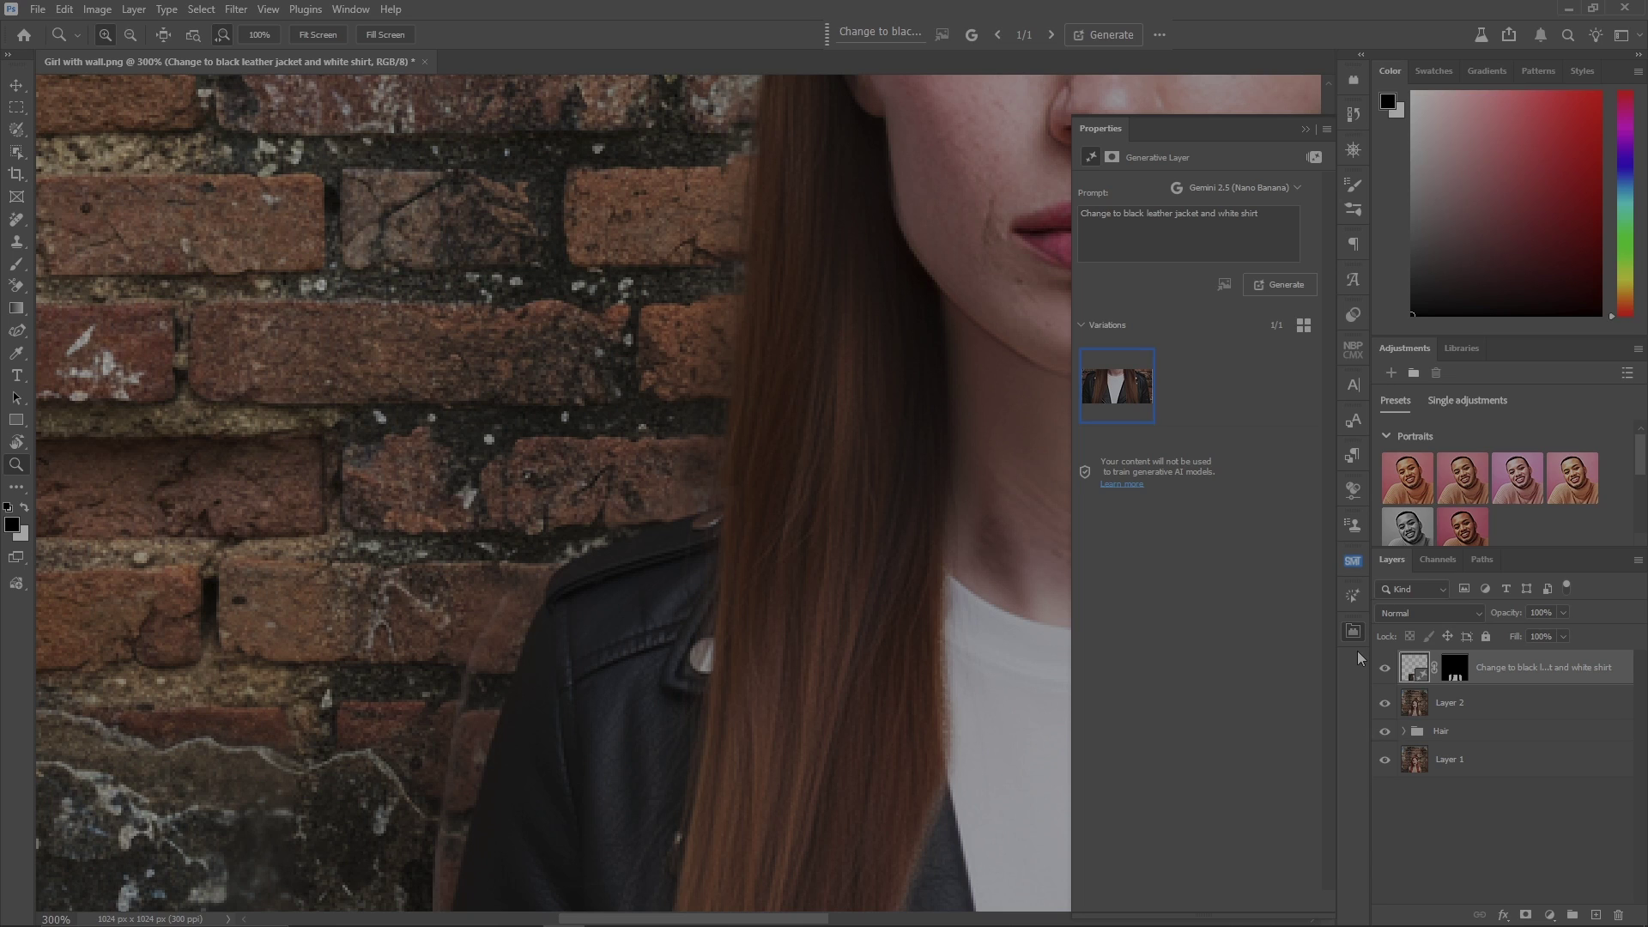
key("v")
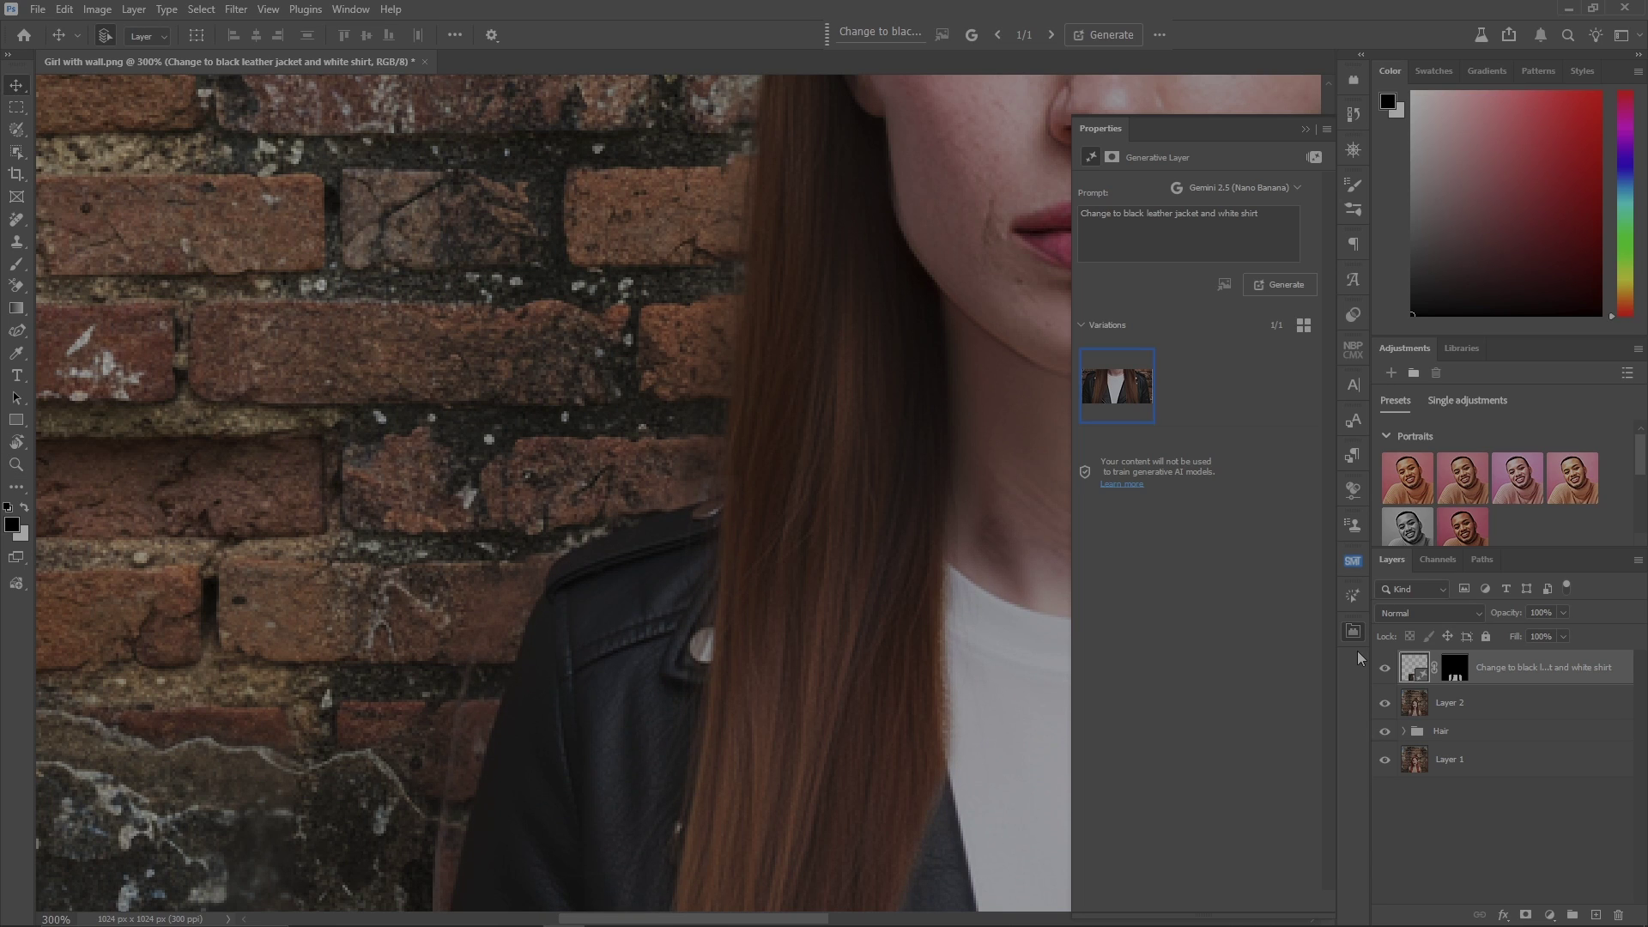
left_click(1454, 676, "ctrl")
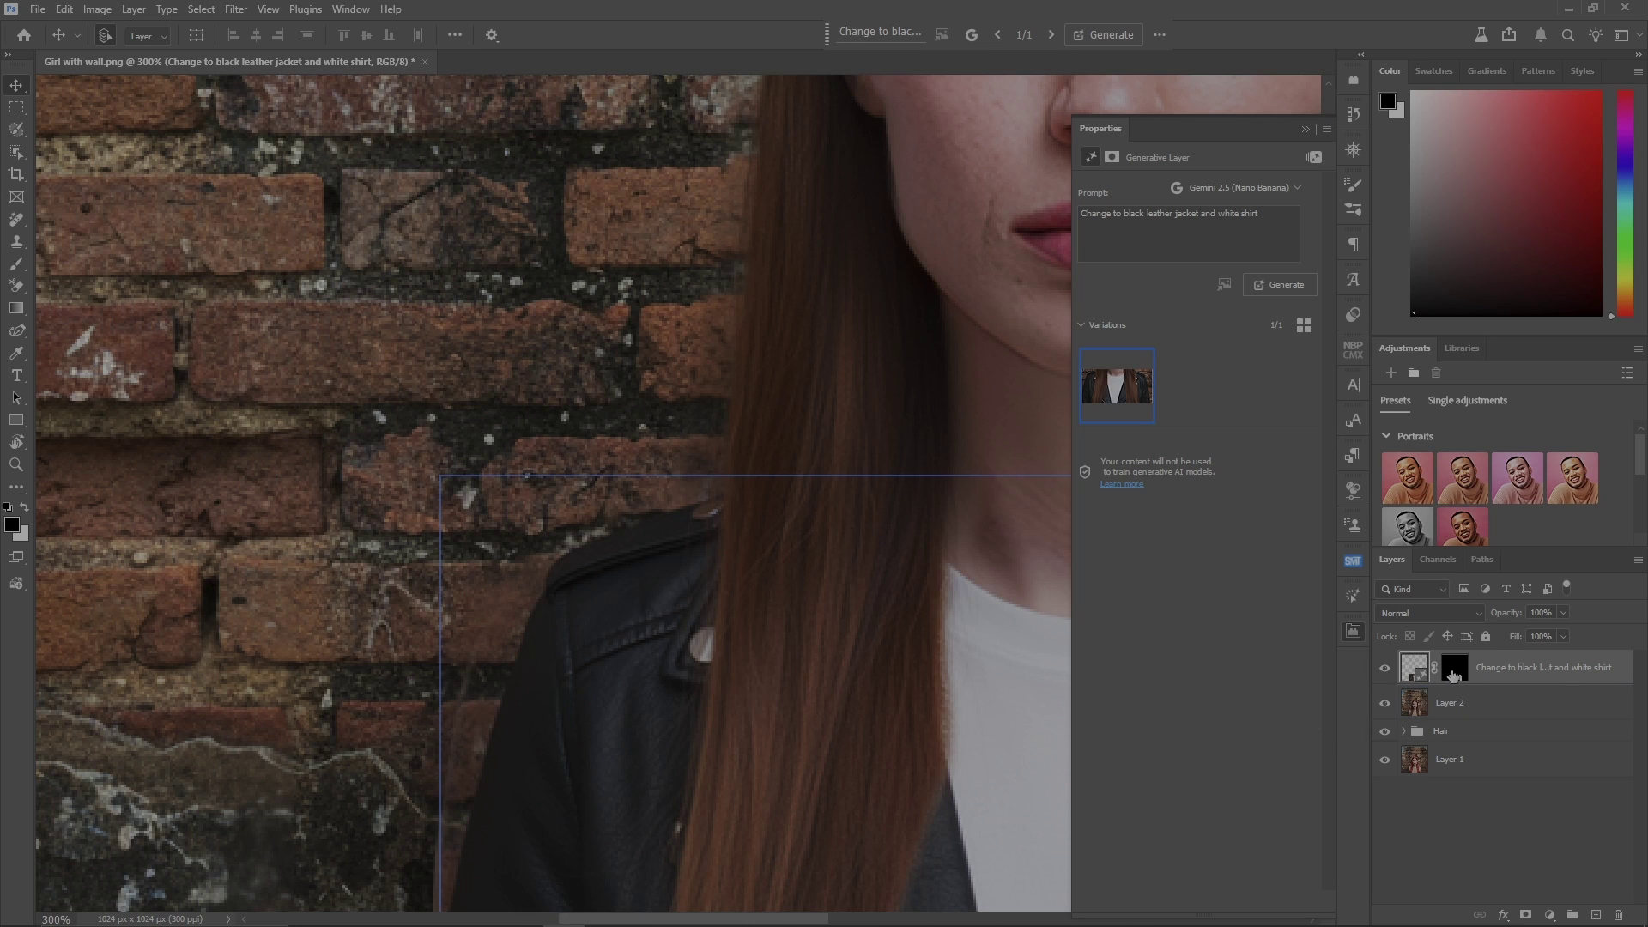
left_click(1453, 675)
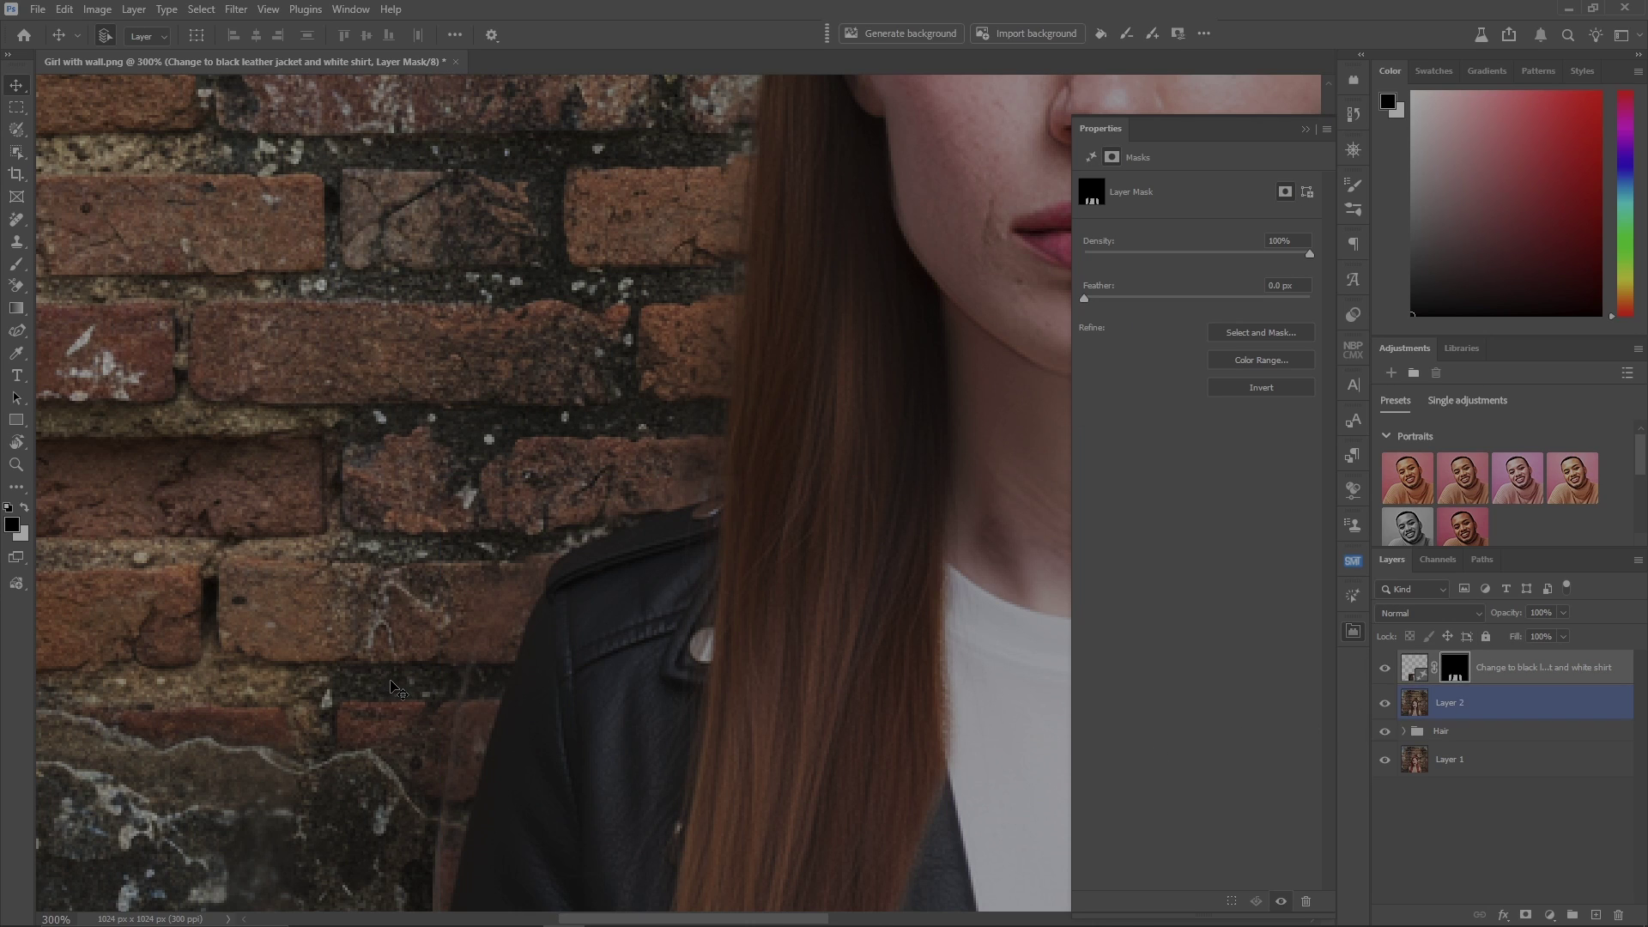
key("b")
key("x")
left_click_drag(386, 684, 438, 770)
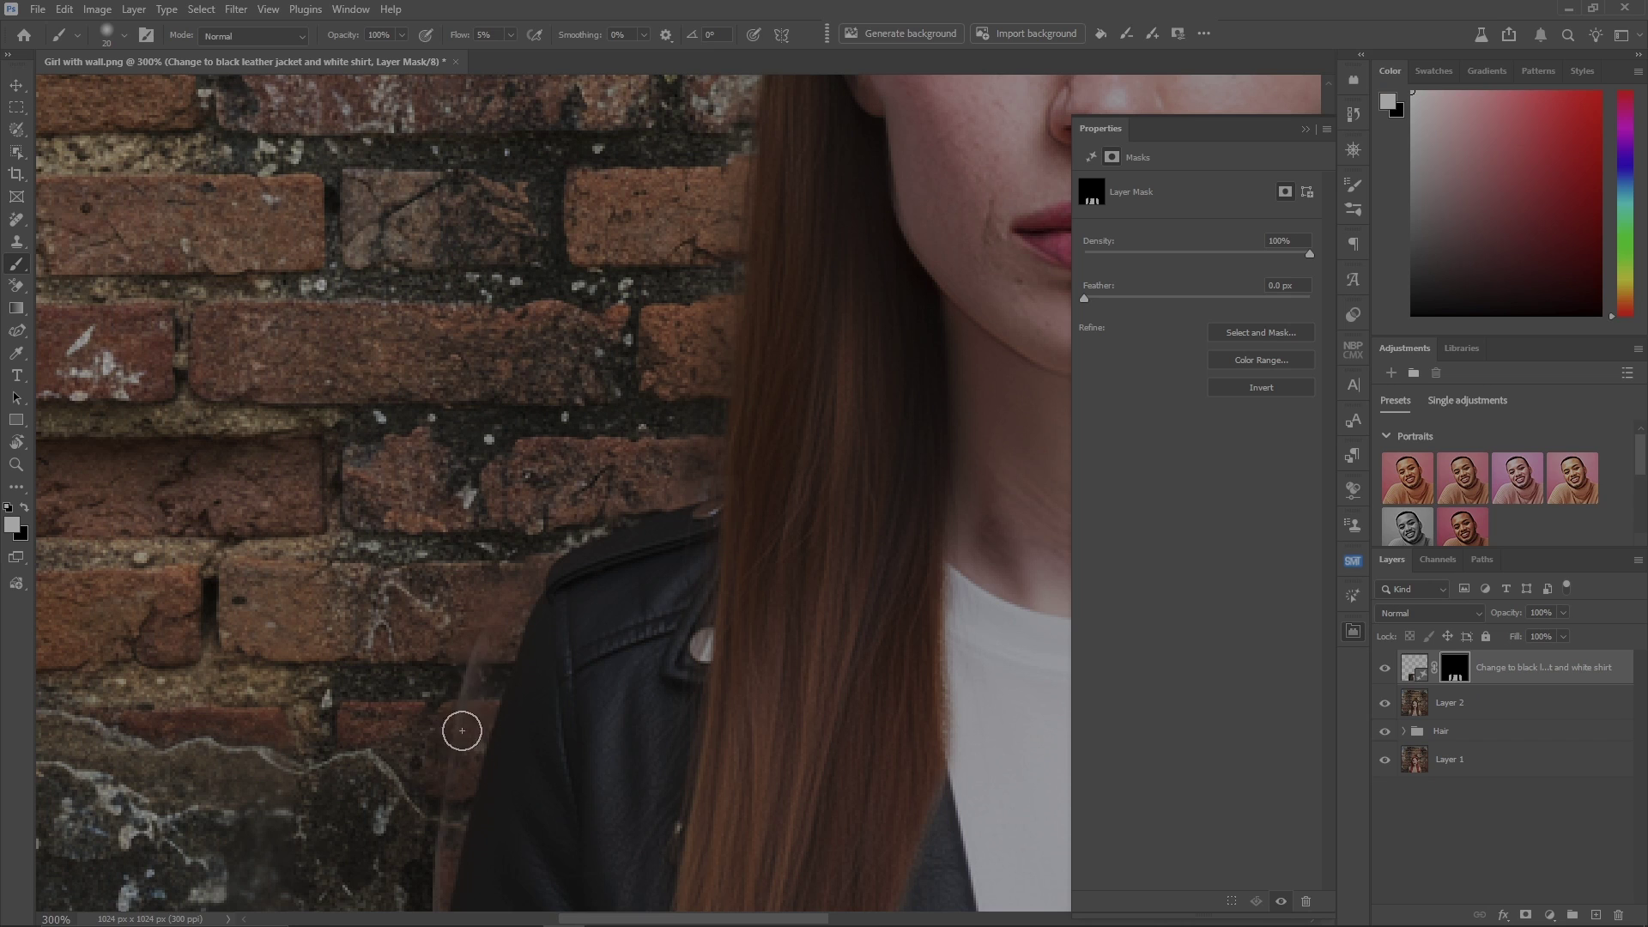
key("ctrl+z")
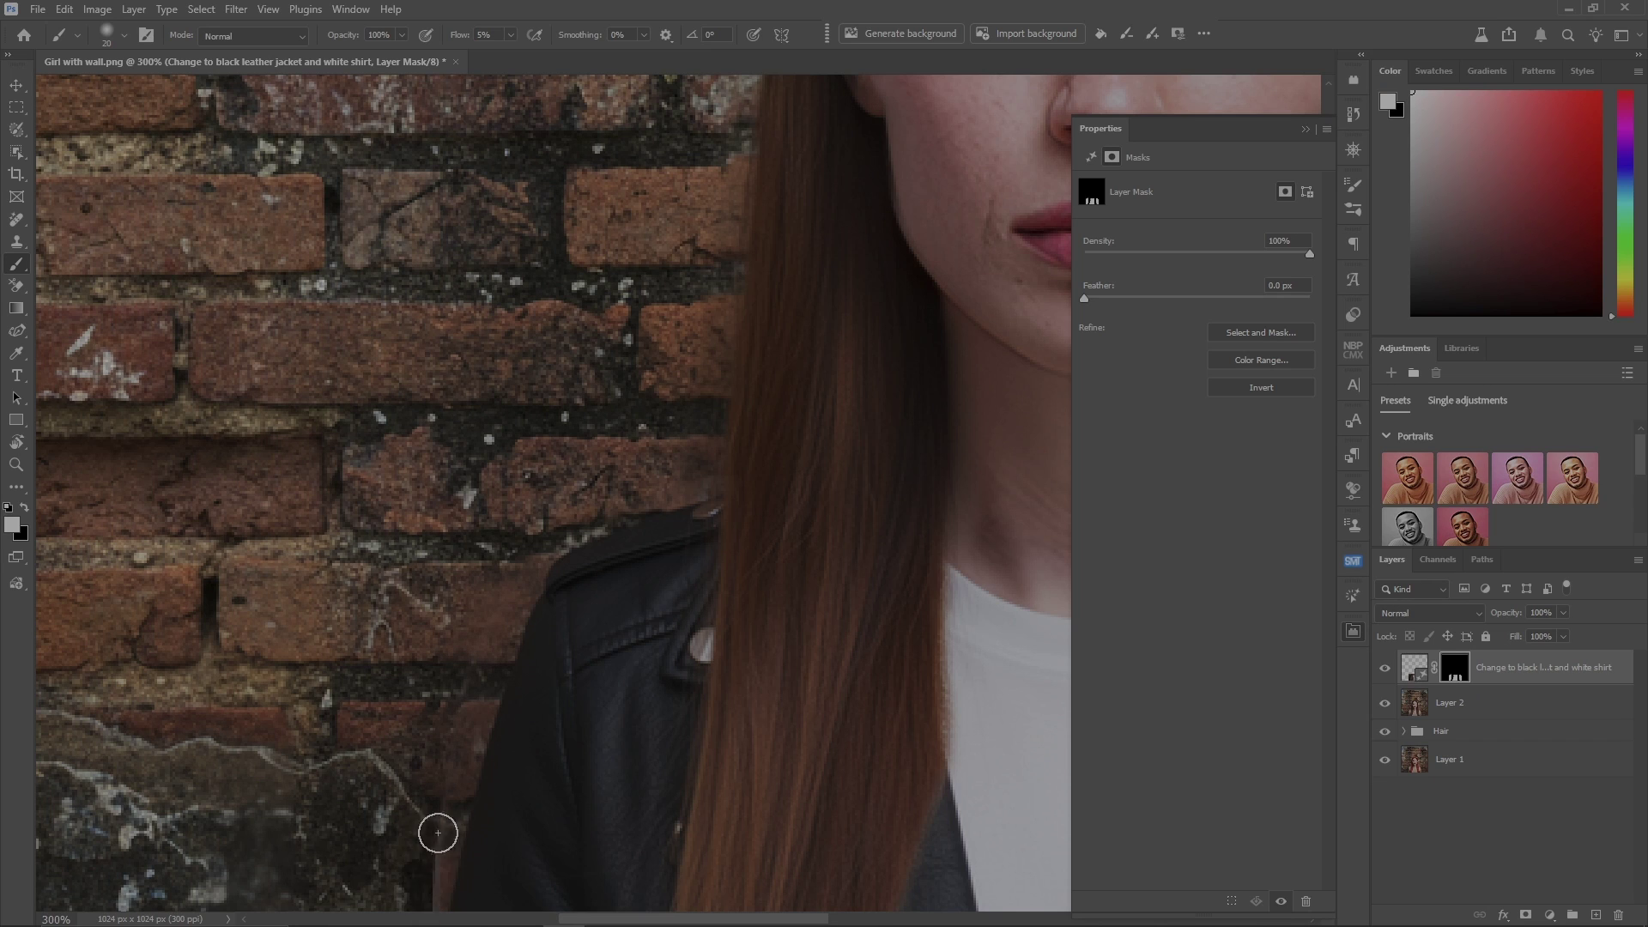
key("ctrl+0")
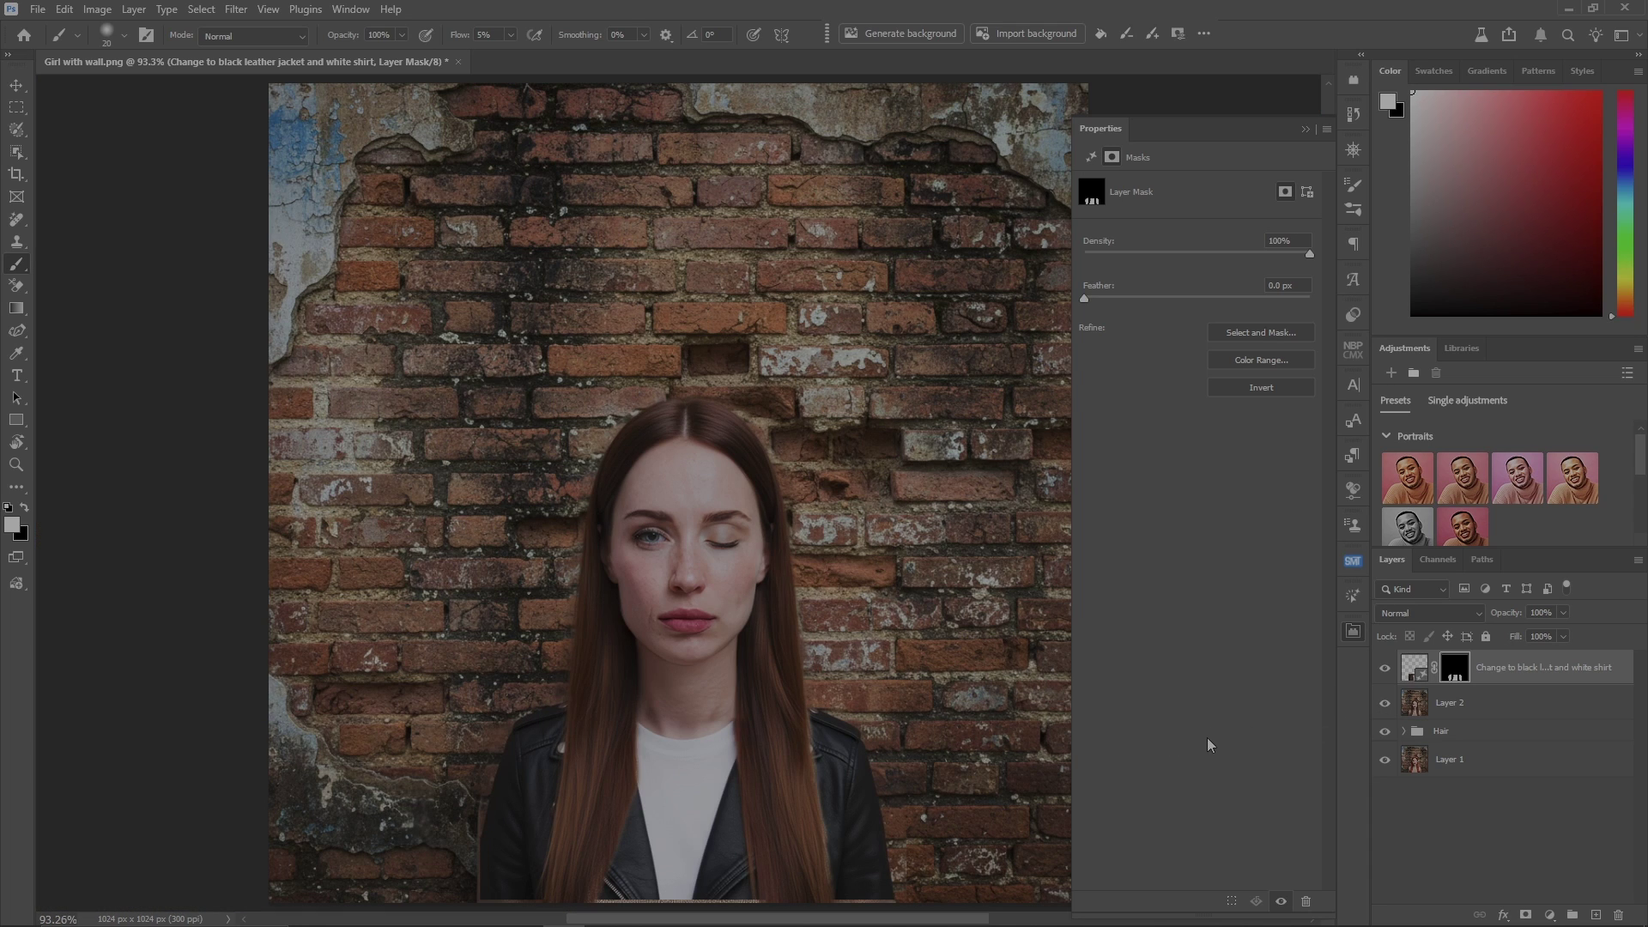
Group Layer 2 and the generative jacket layer into a group named JACKET
left_click(1531, 704)
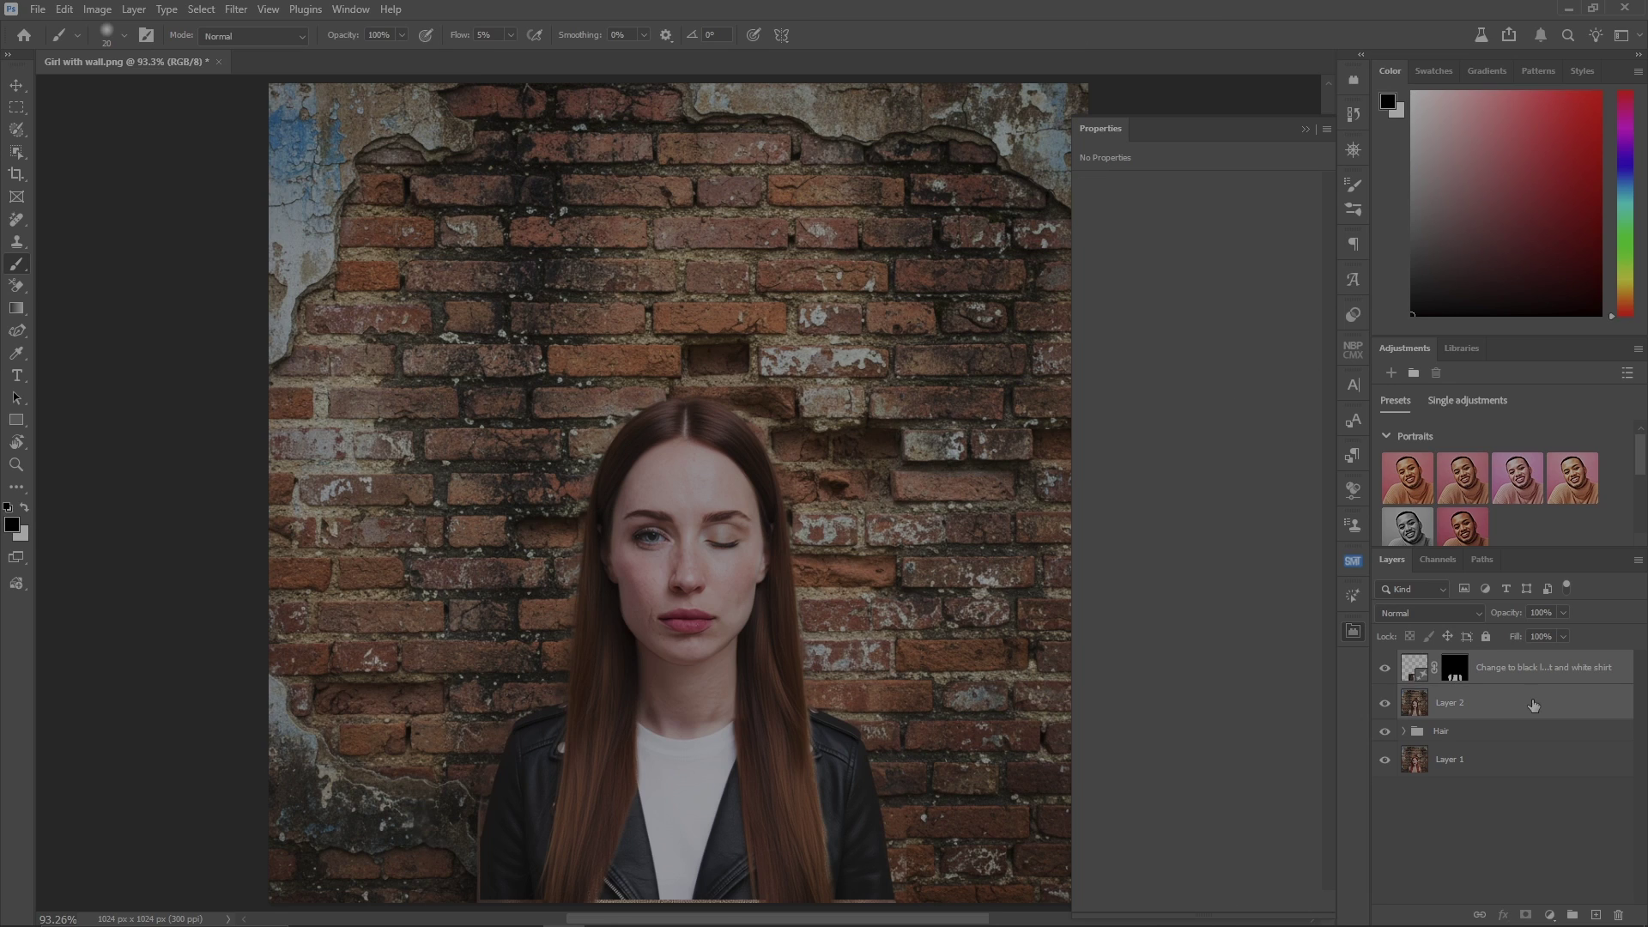
key("alt+l")
type("na")
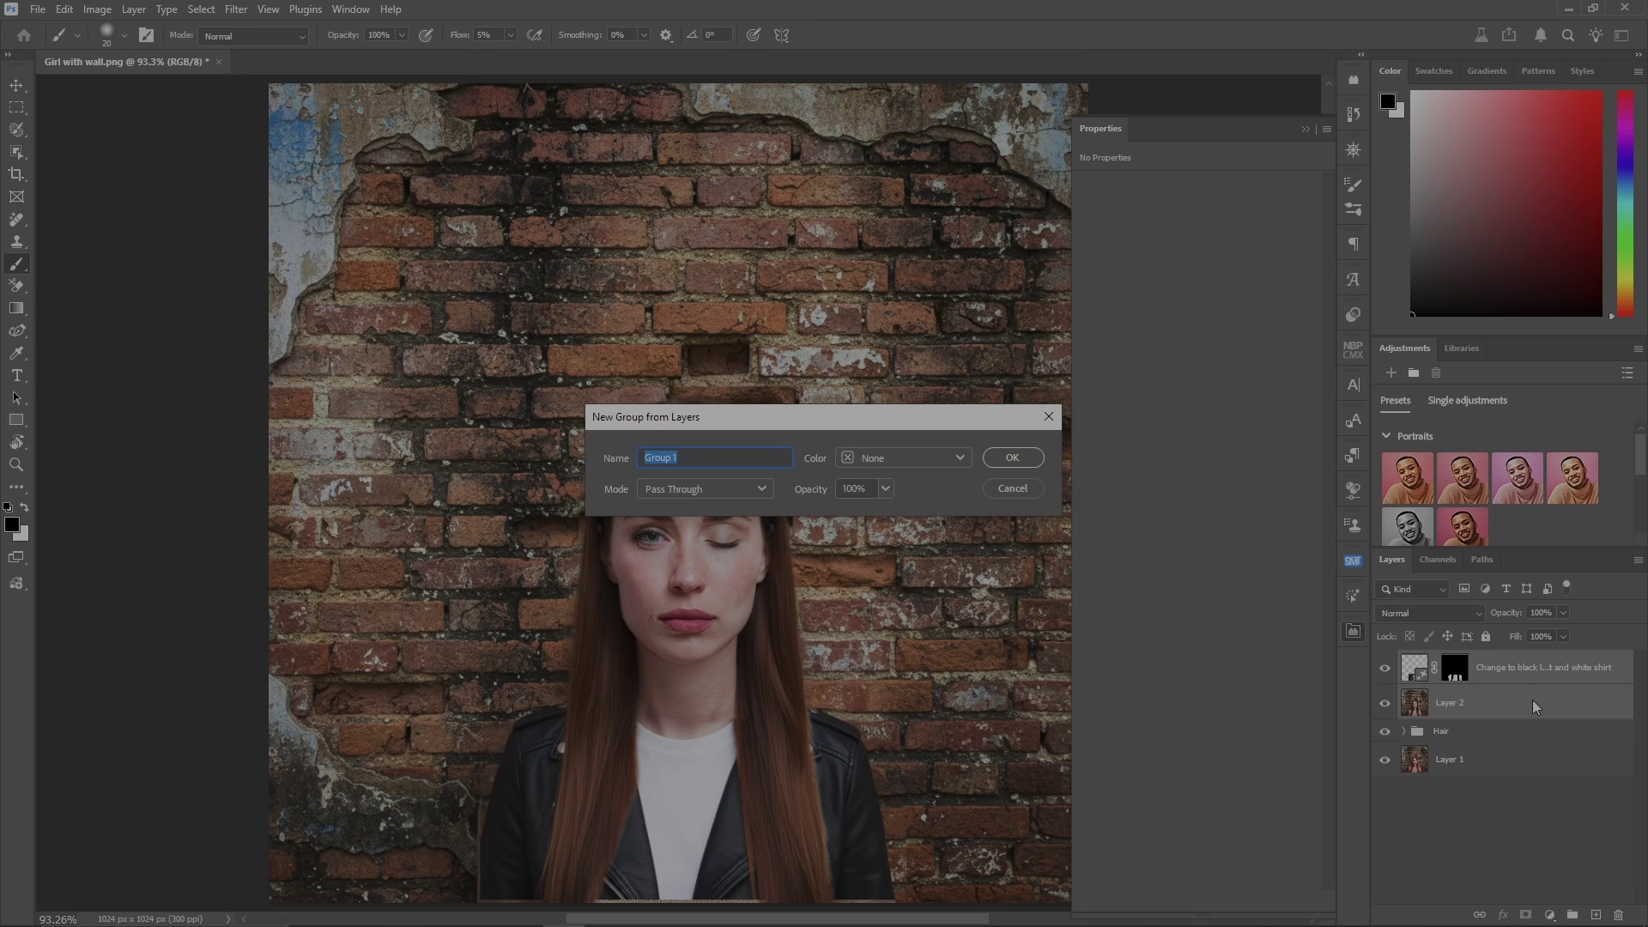
type("JACKET")
key("Return")
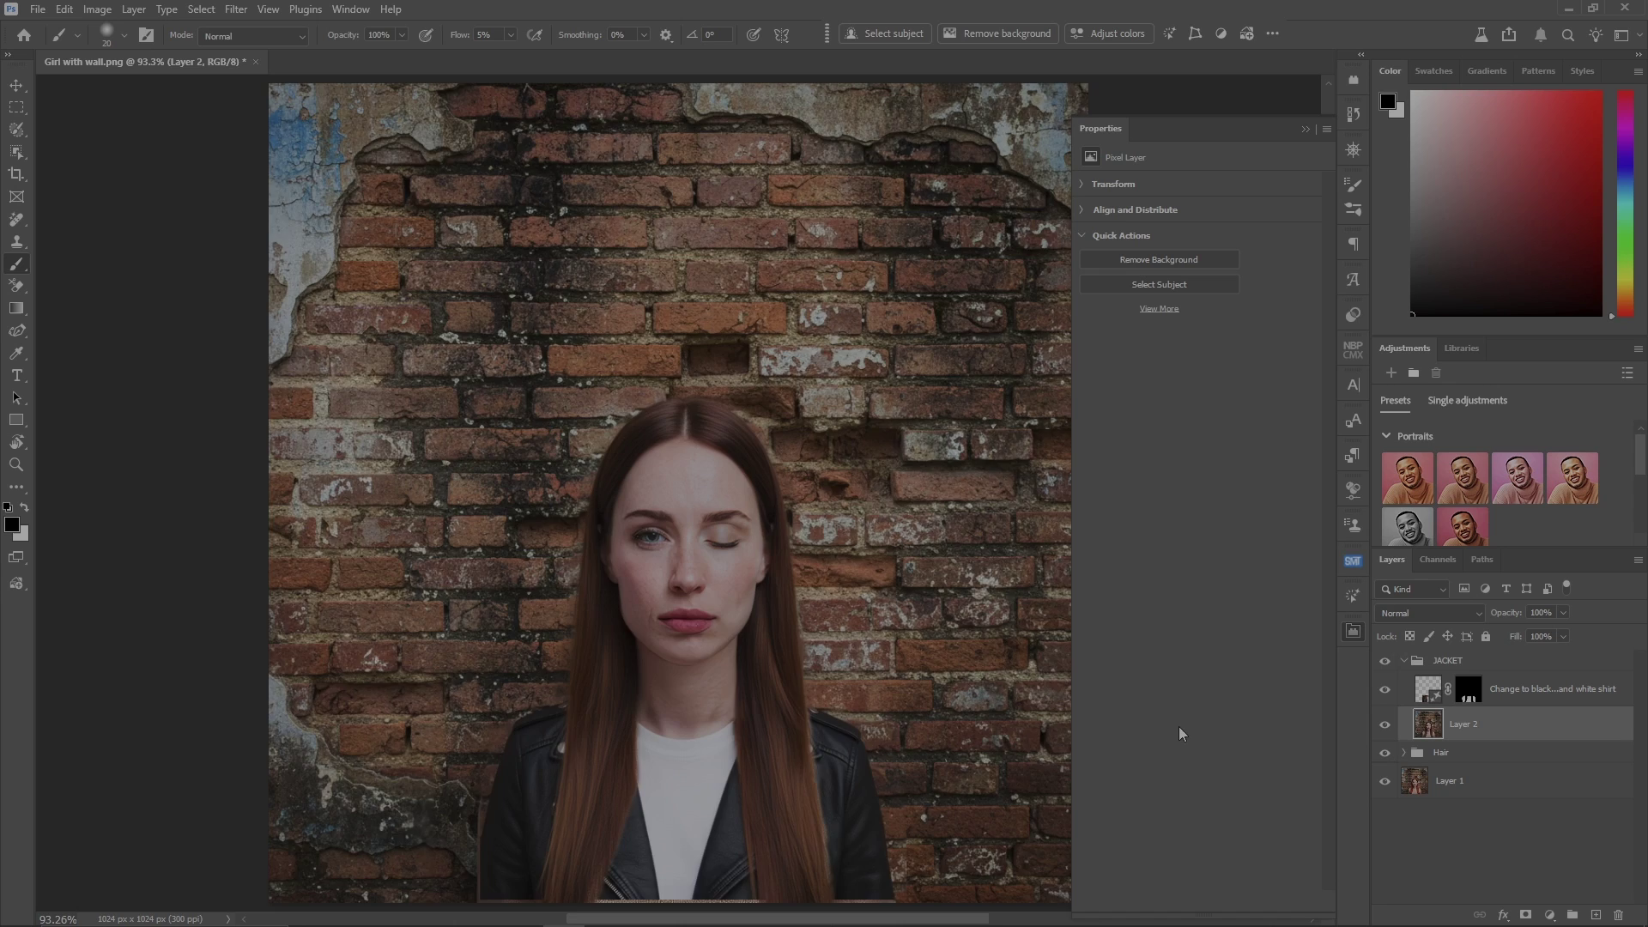
Stretch the jacket layer slightly downward with Free Transform
key("ctrl+minus")
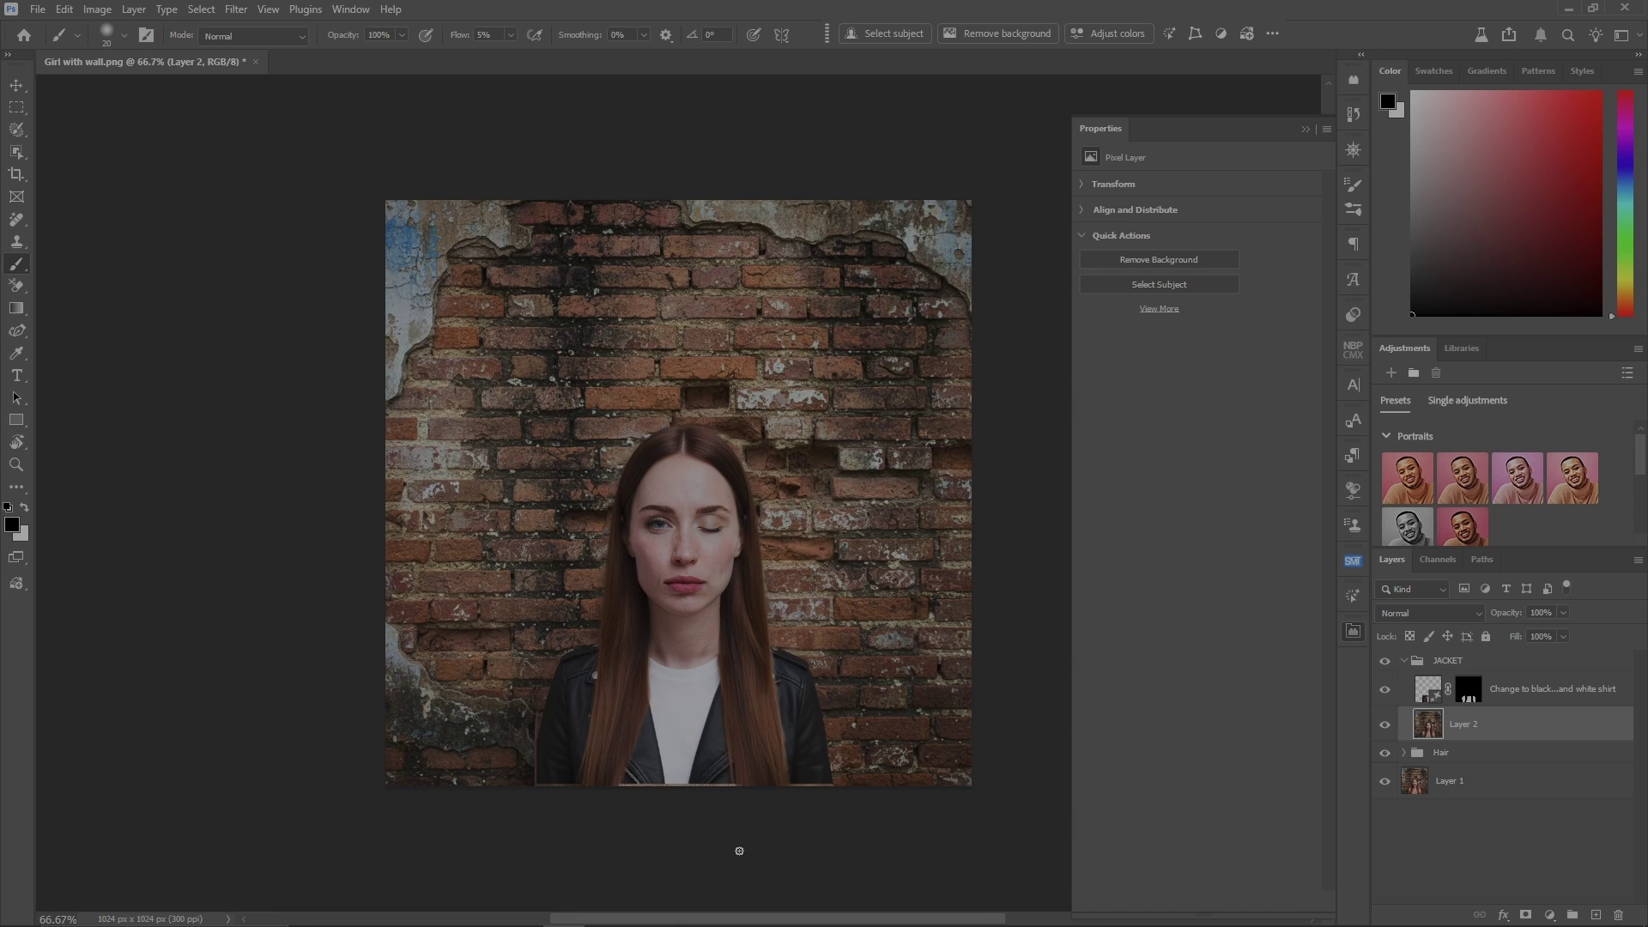
key("ctrl+t")
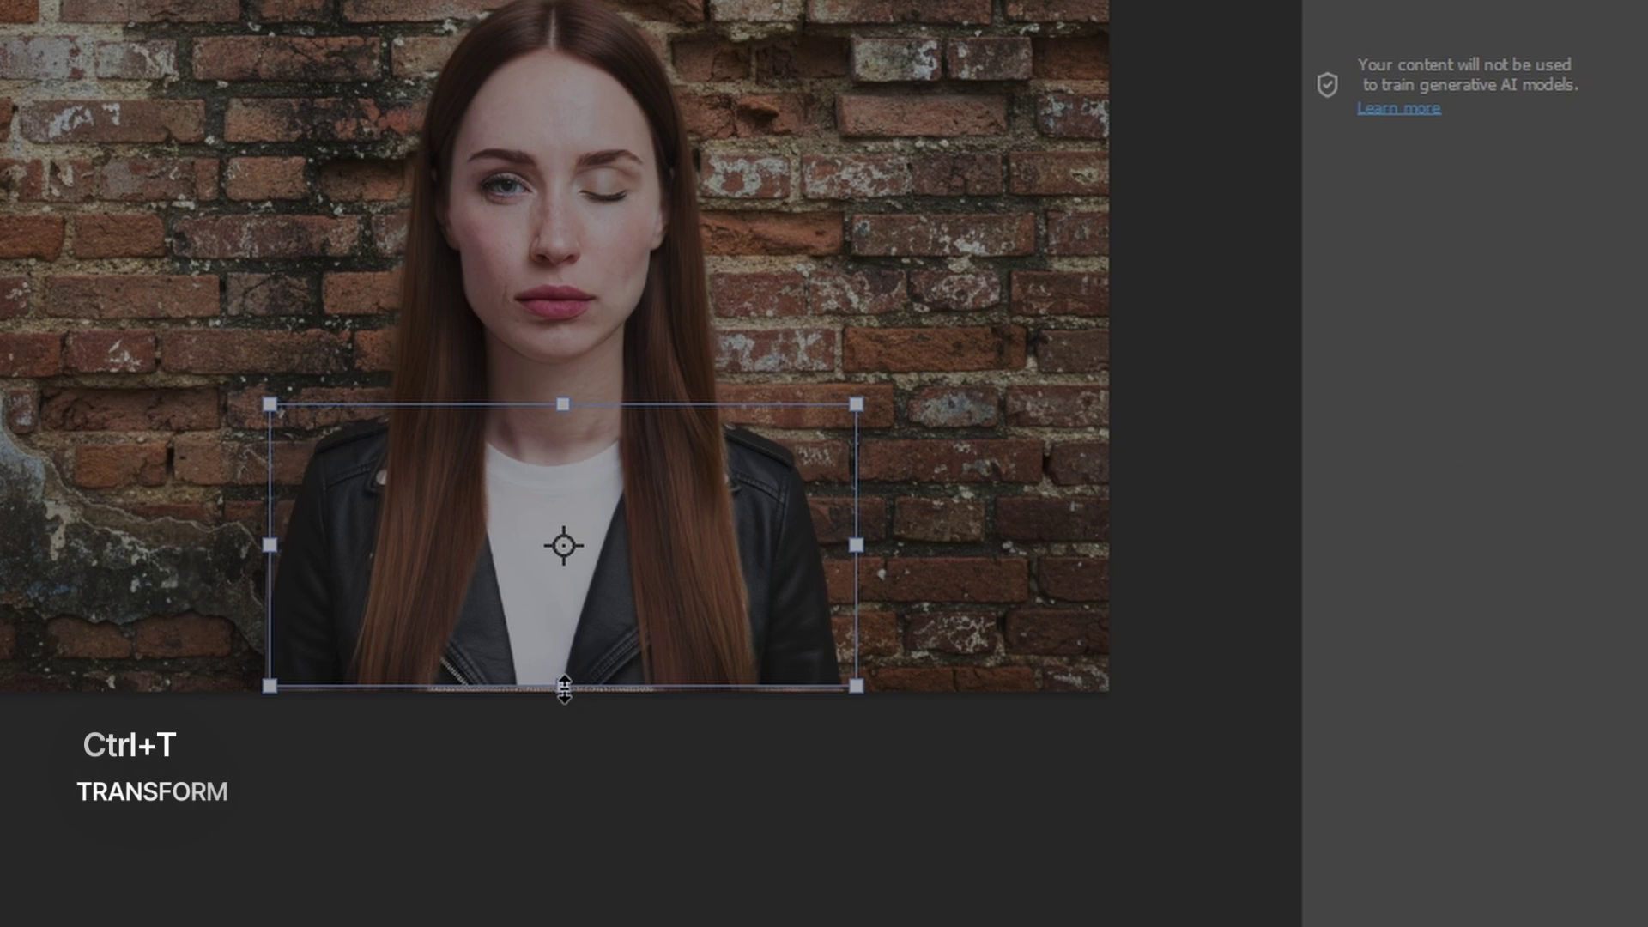
left_click_drag(567, 687, 567, 692)
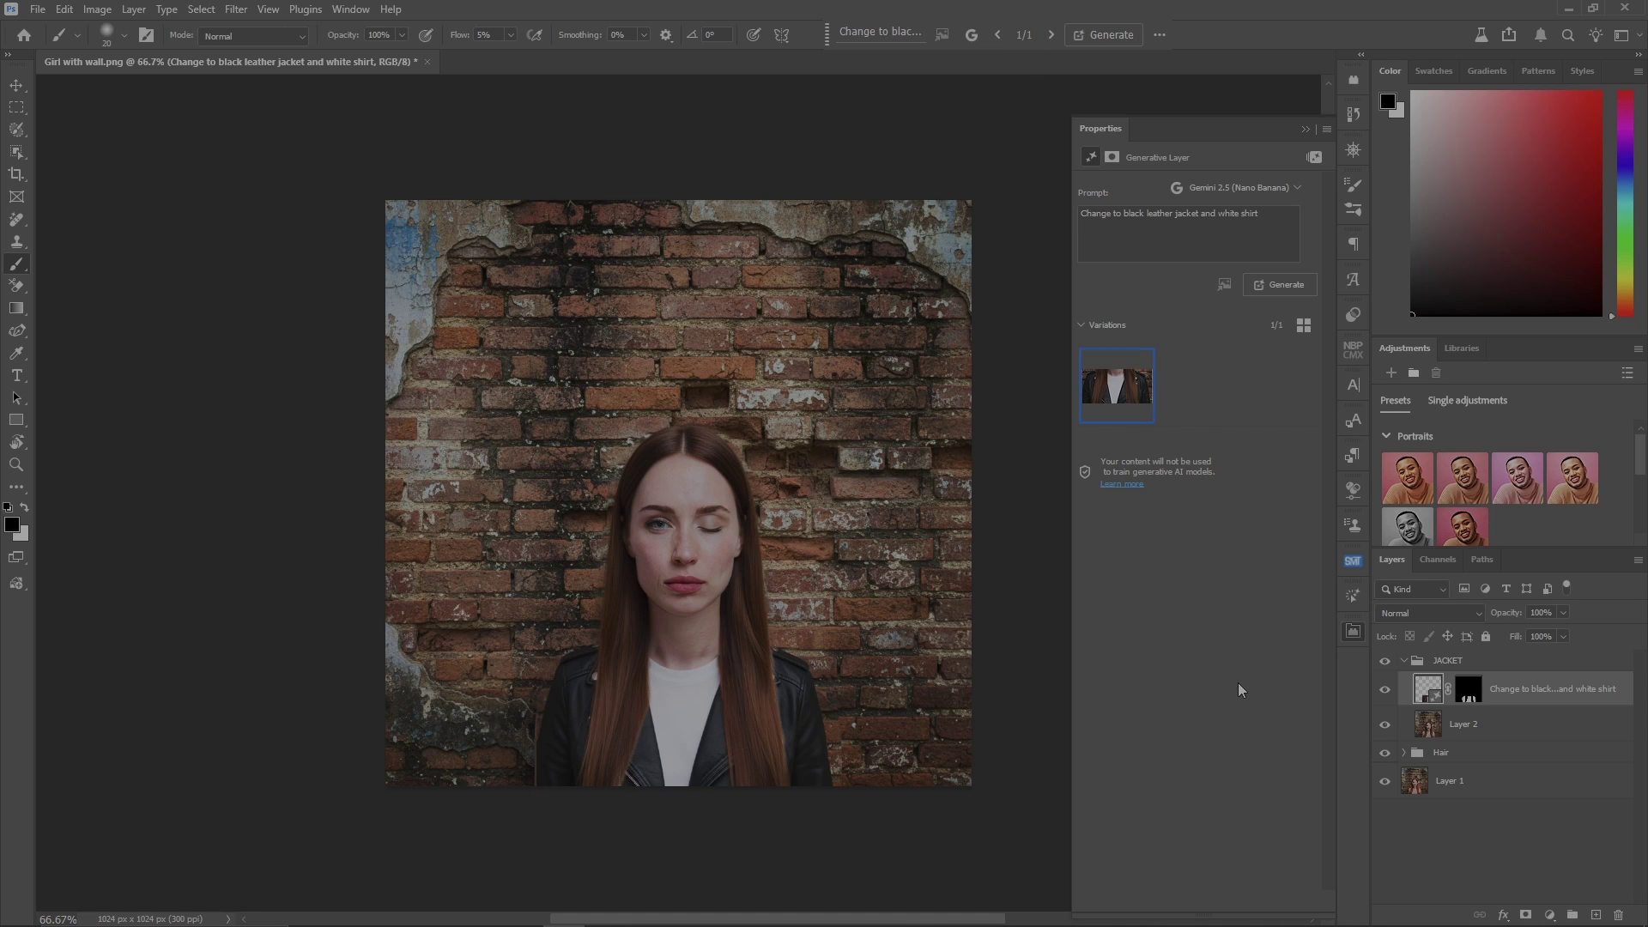
left_click(1488, 675)
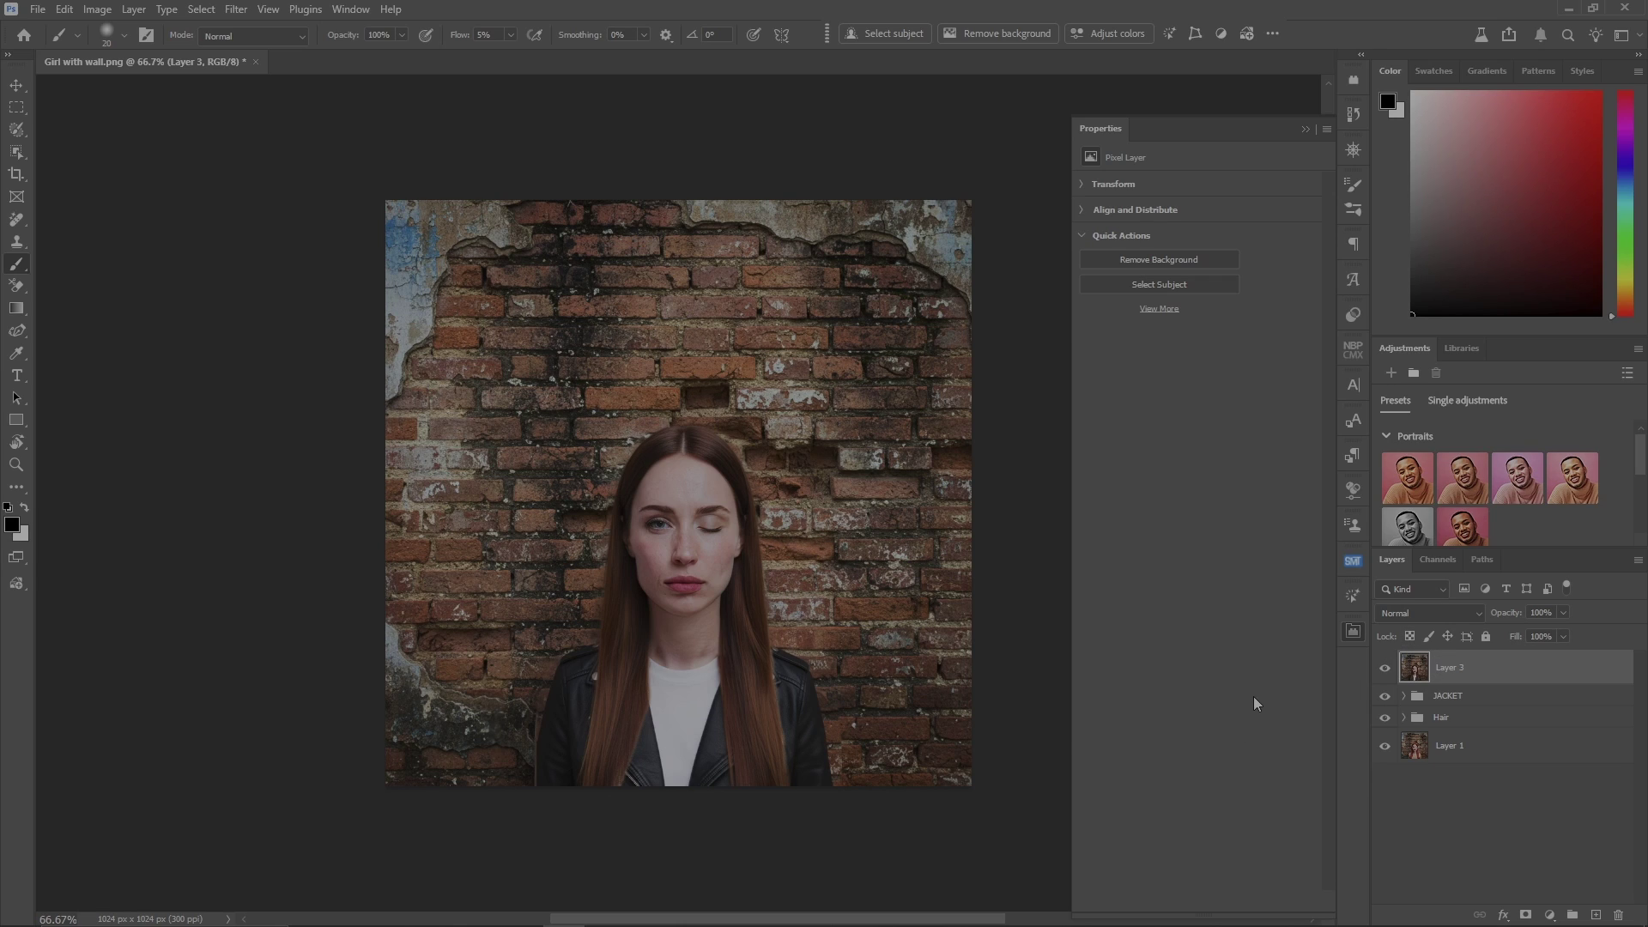
Select the whole canvas and generate with the prompt 'zoom camera out to full subject'
key("ctrl+a")
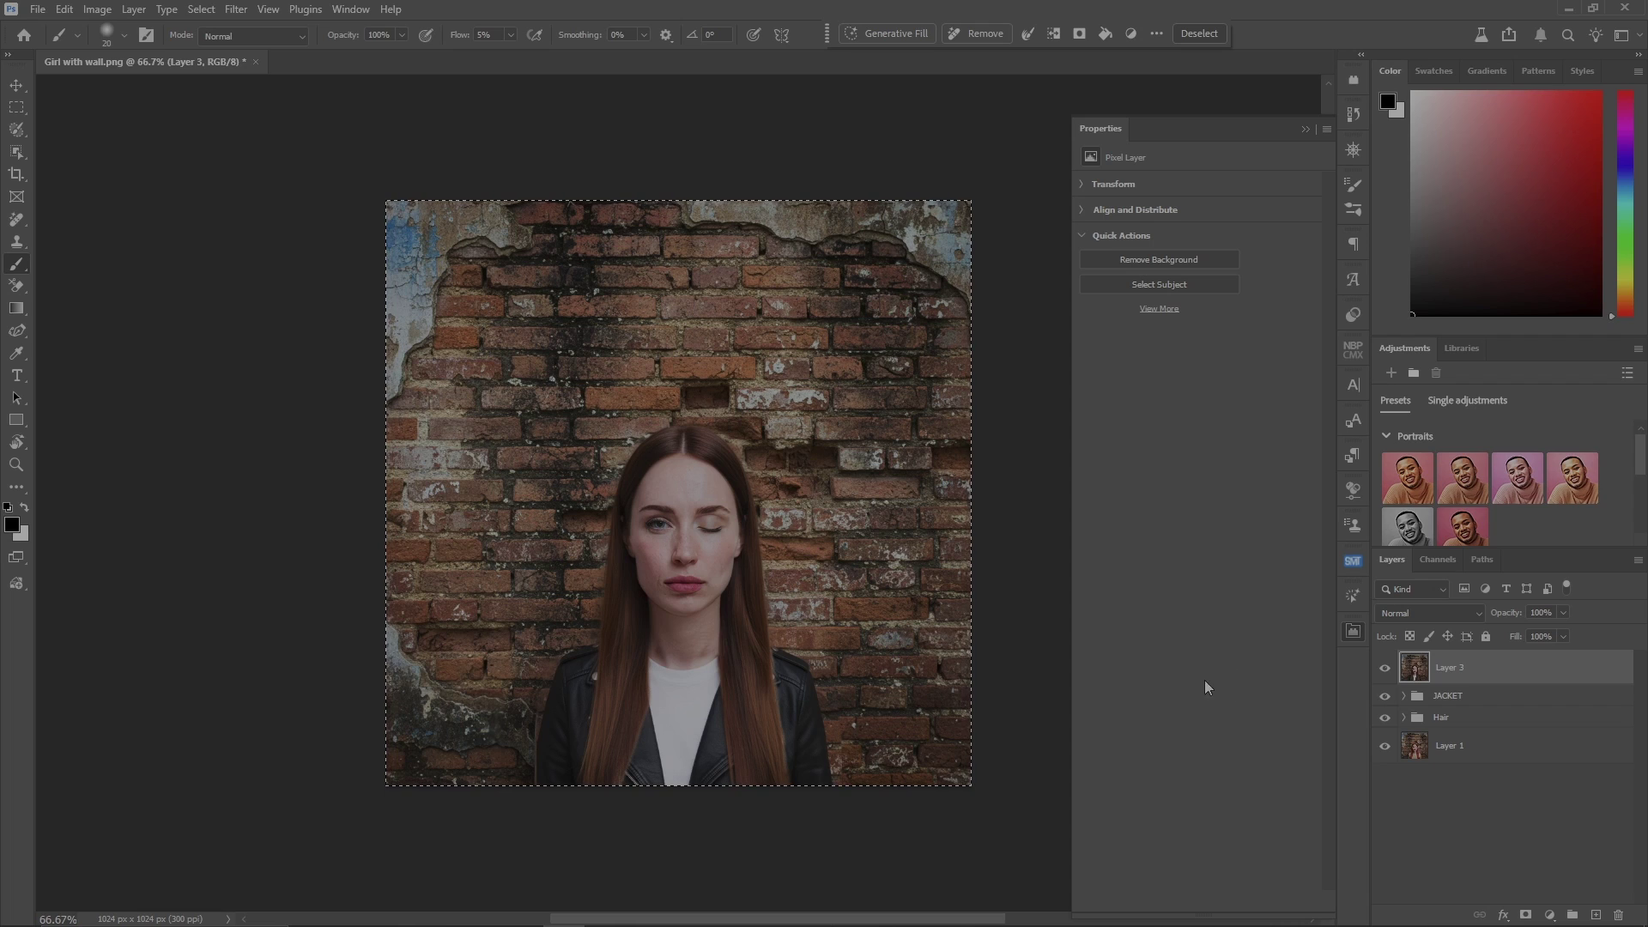
key("w")
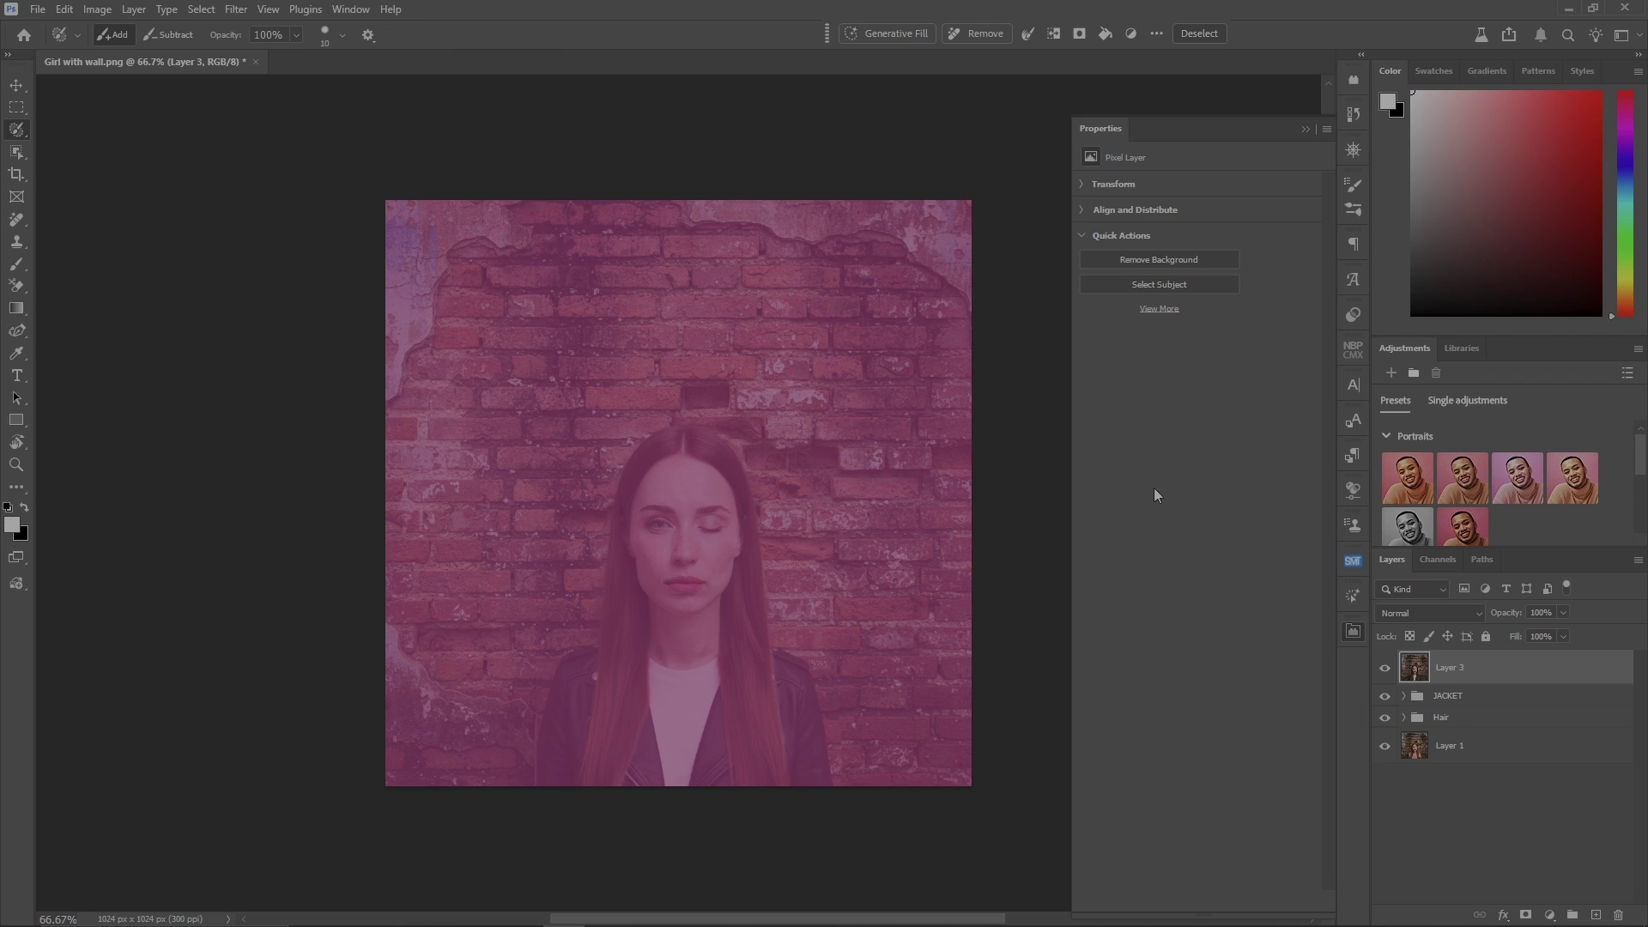
left_click(887, 34)
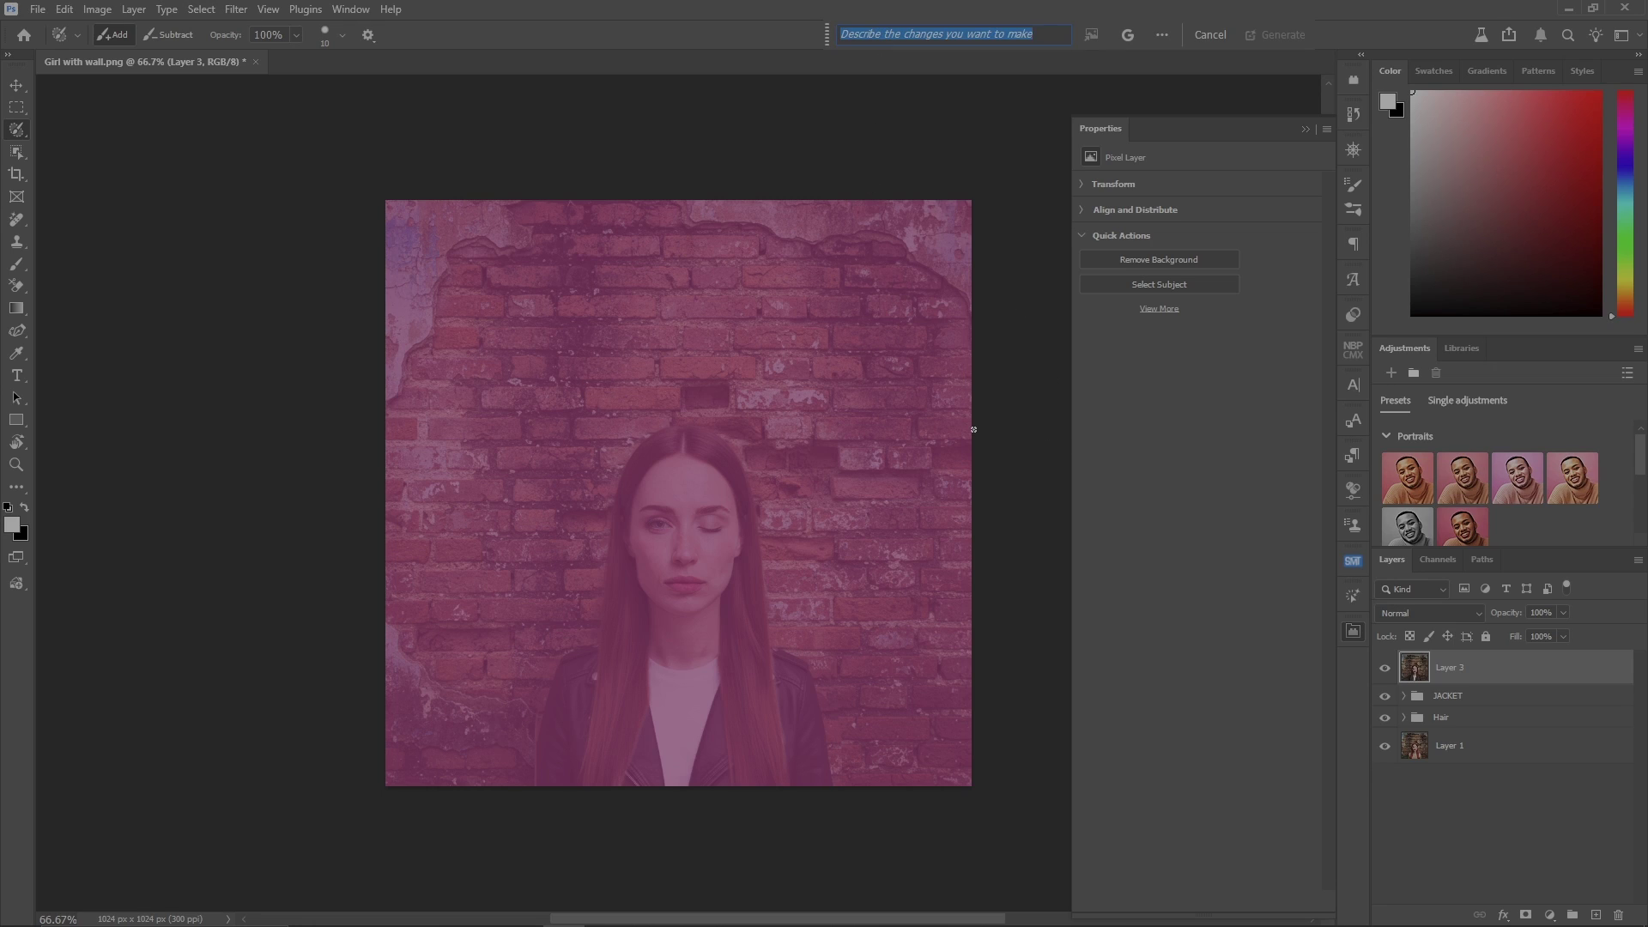
type("zoom camera out to full subje")
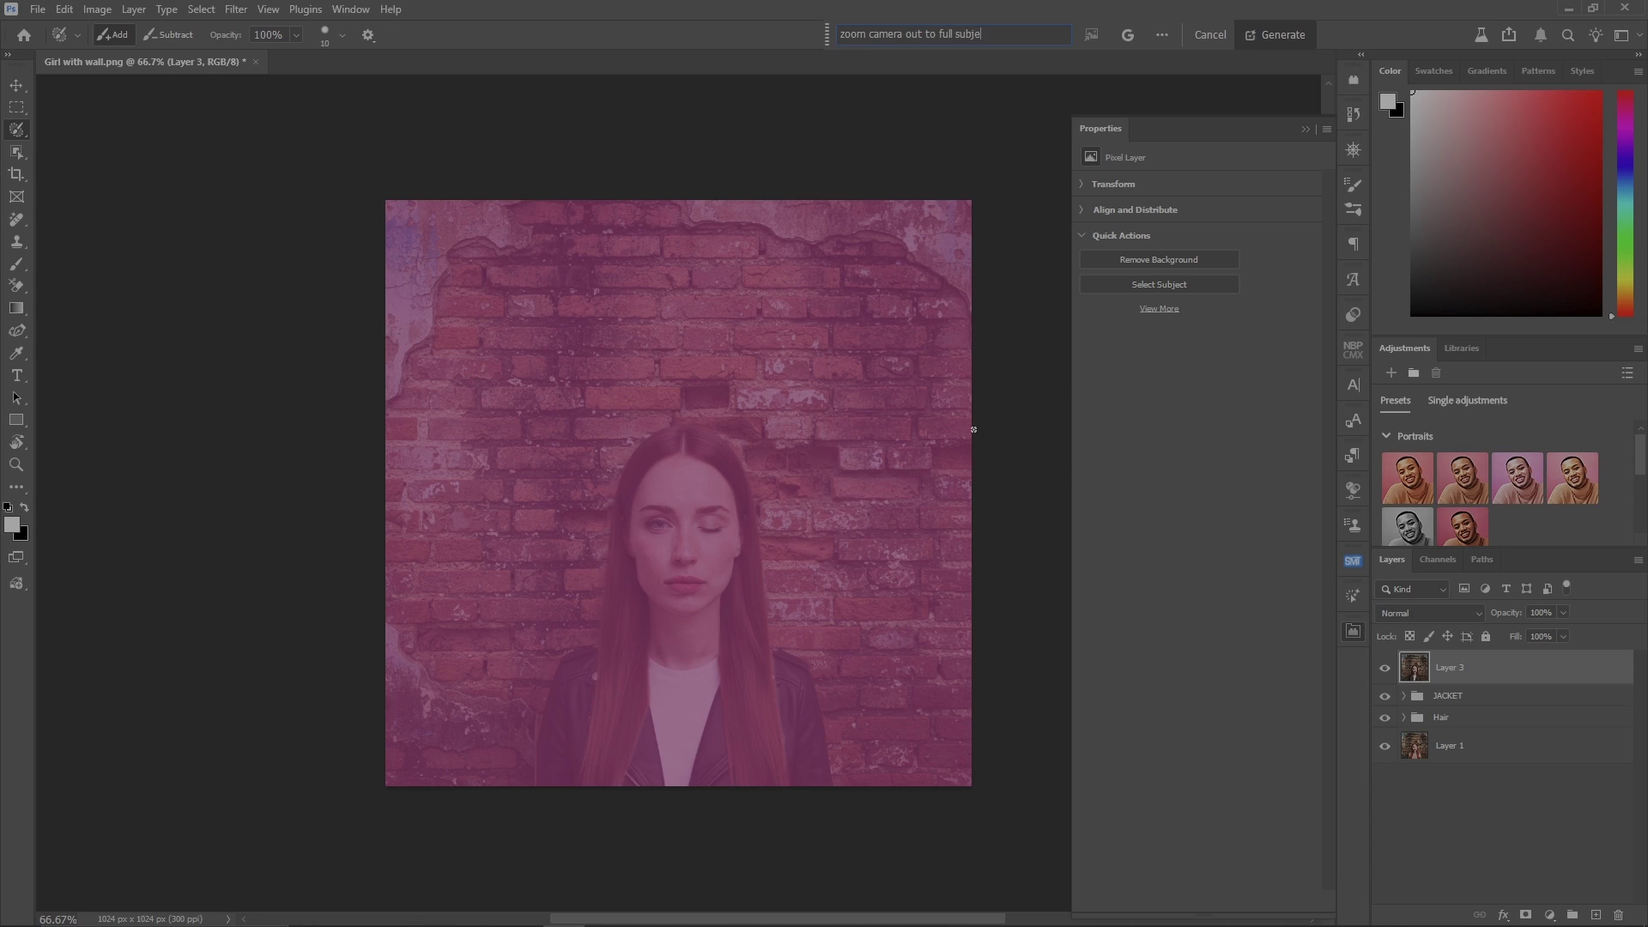
type("ct")
key("Return")
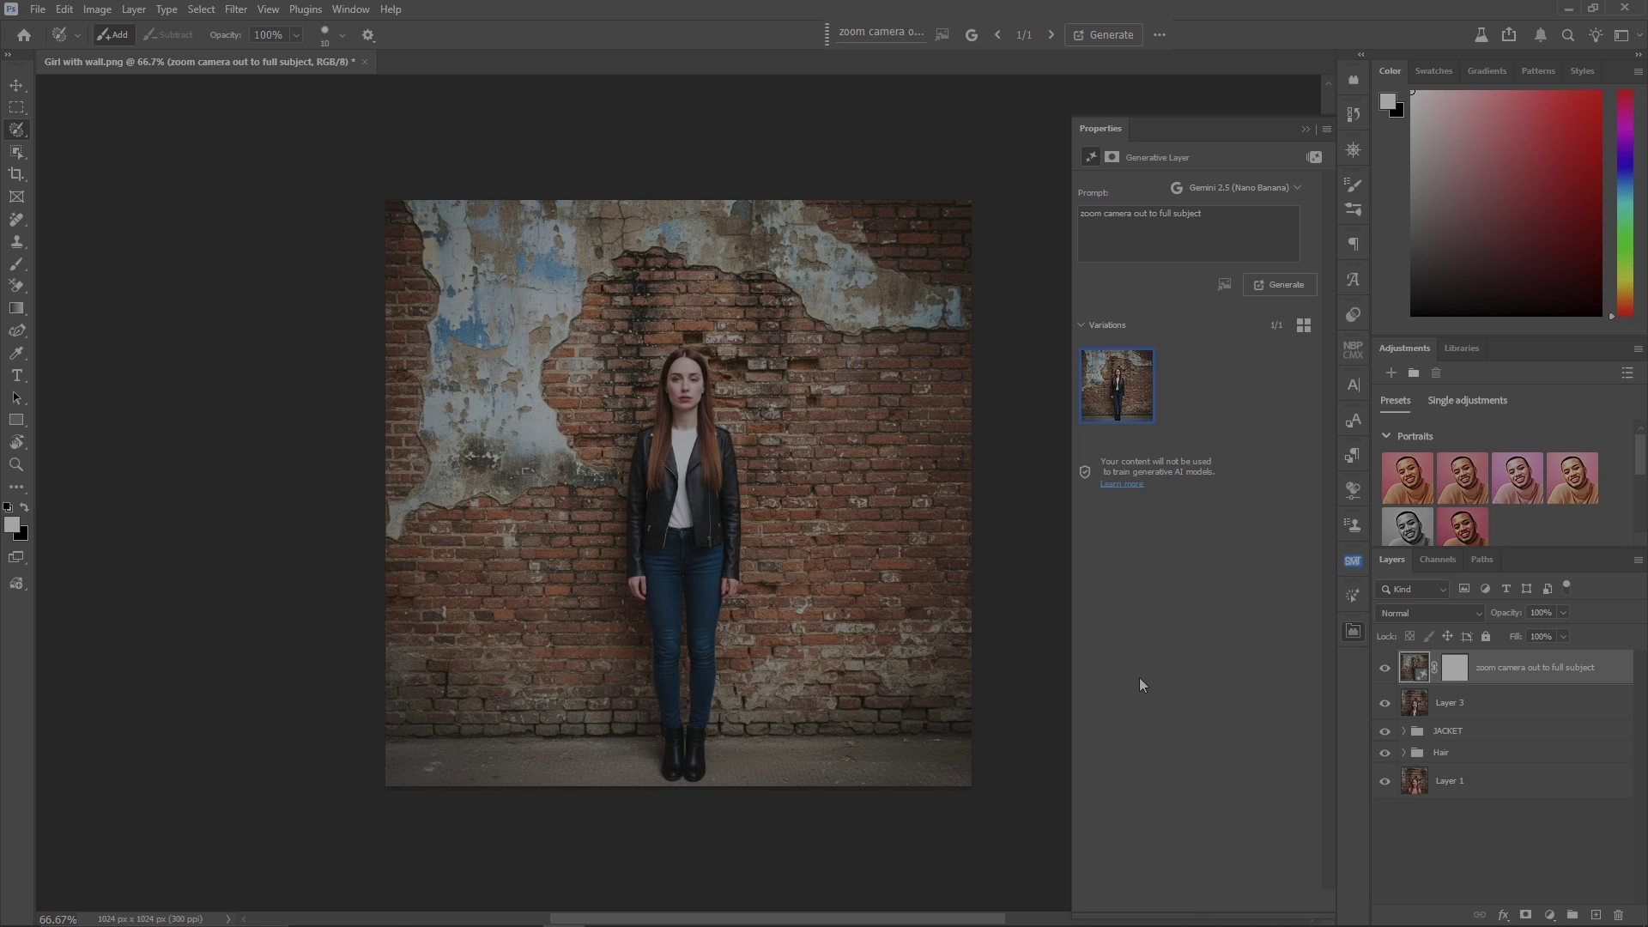
Group the full-body layers as ZOOM OUT, stamp visible, and hide the ZOOM OUT, JACKET and Hair groups
left_click(1529, 707, "shift")
key("alt+l")
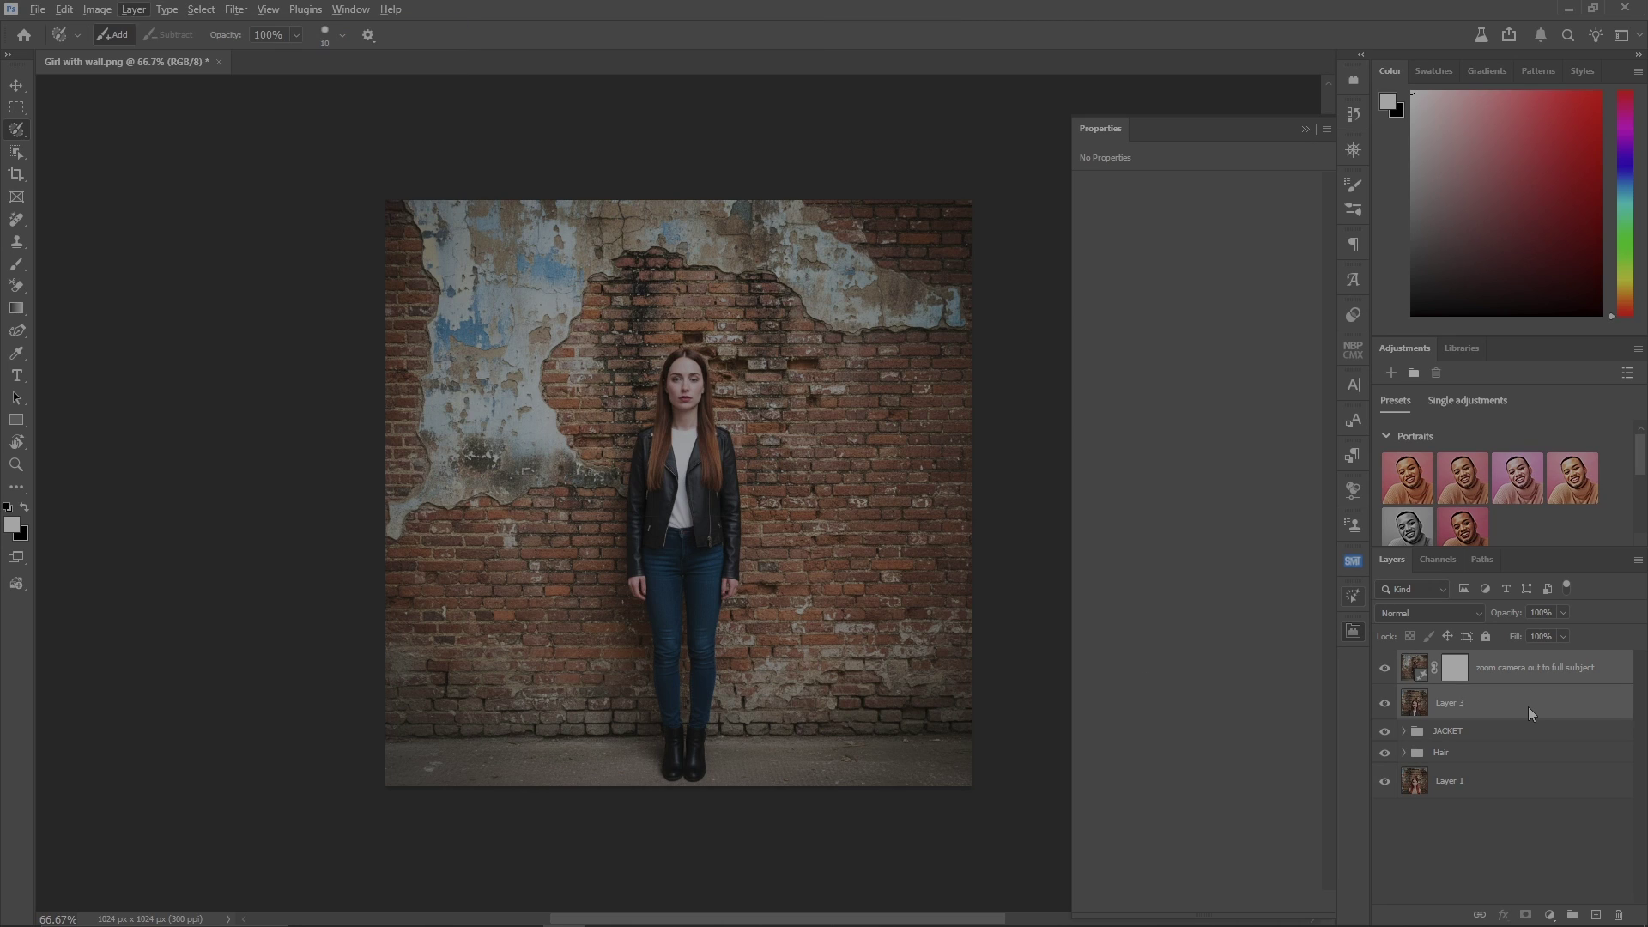
type("ZOOM OU")
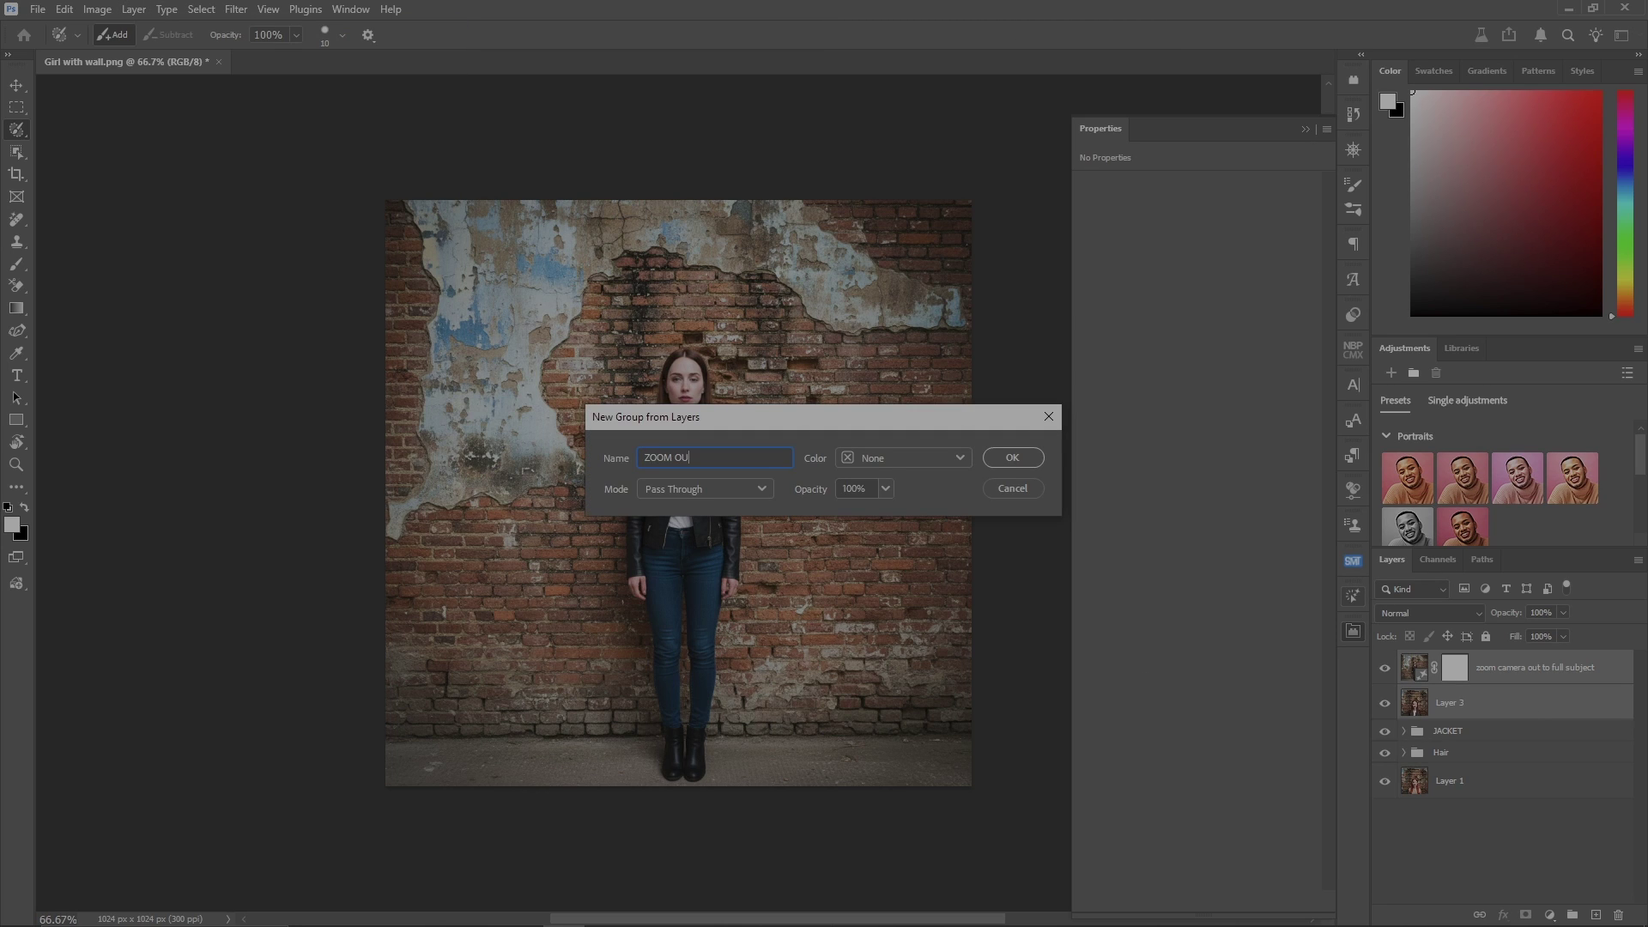
type("T")
key("Return")
key("ctrl+alt+shift+e")
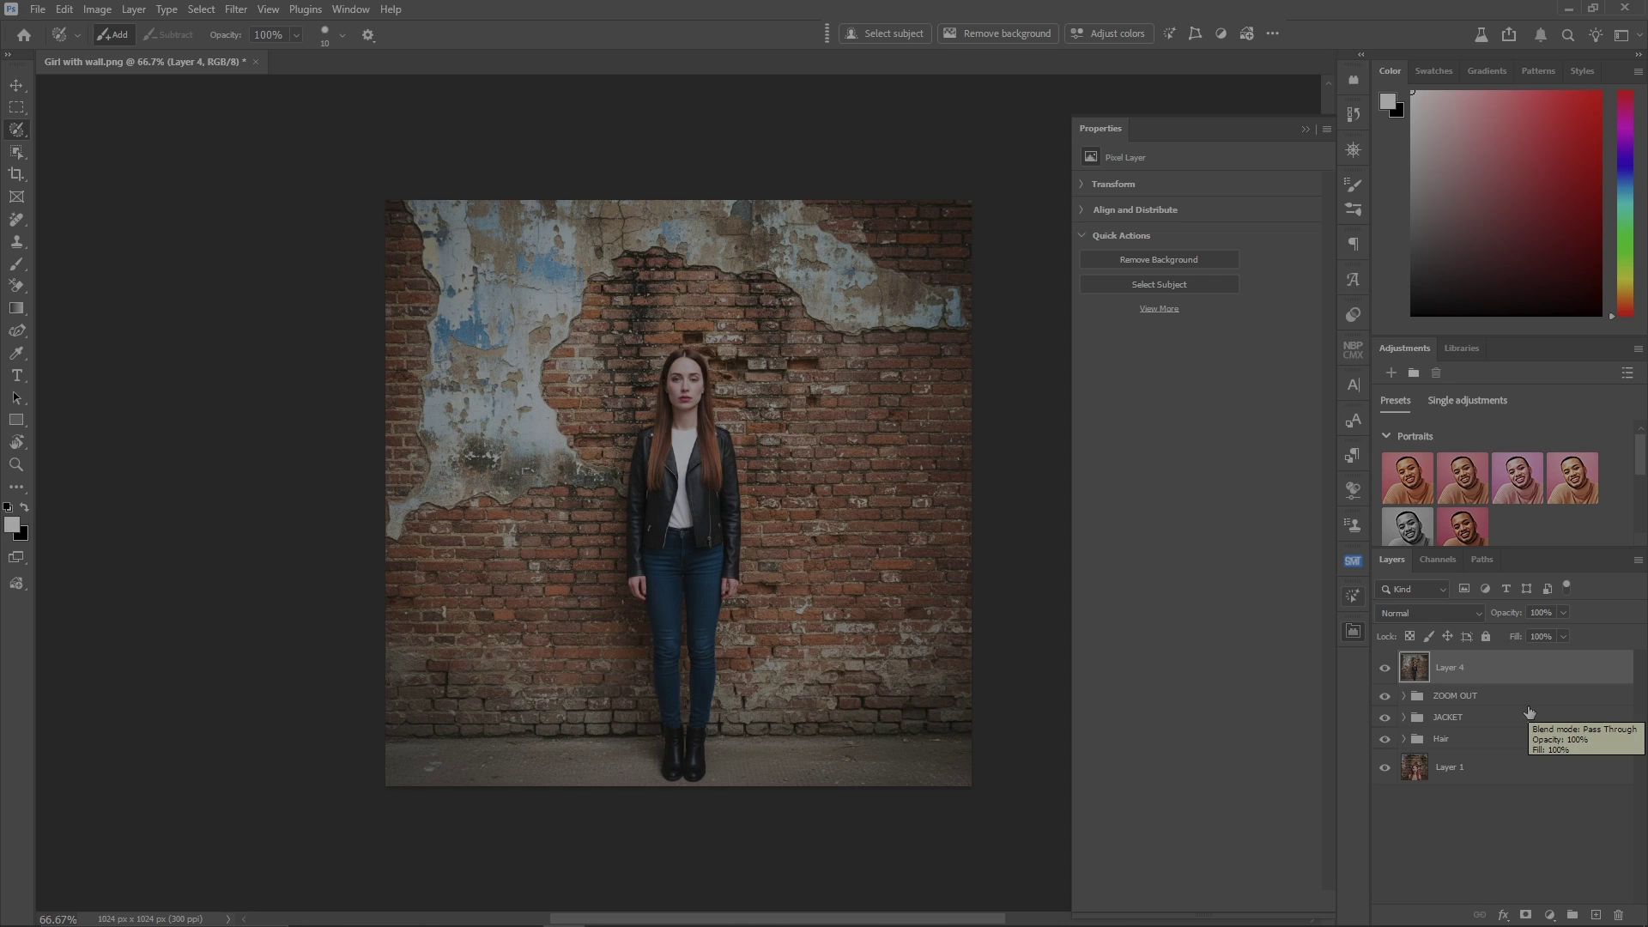
left_click_drag(1385, 695, 1383, 746)
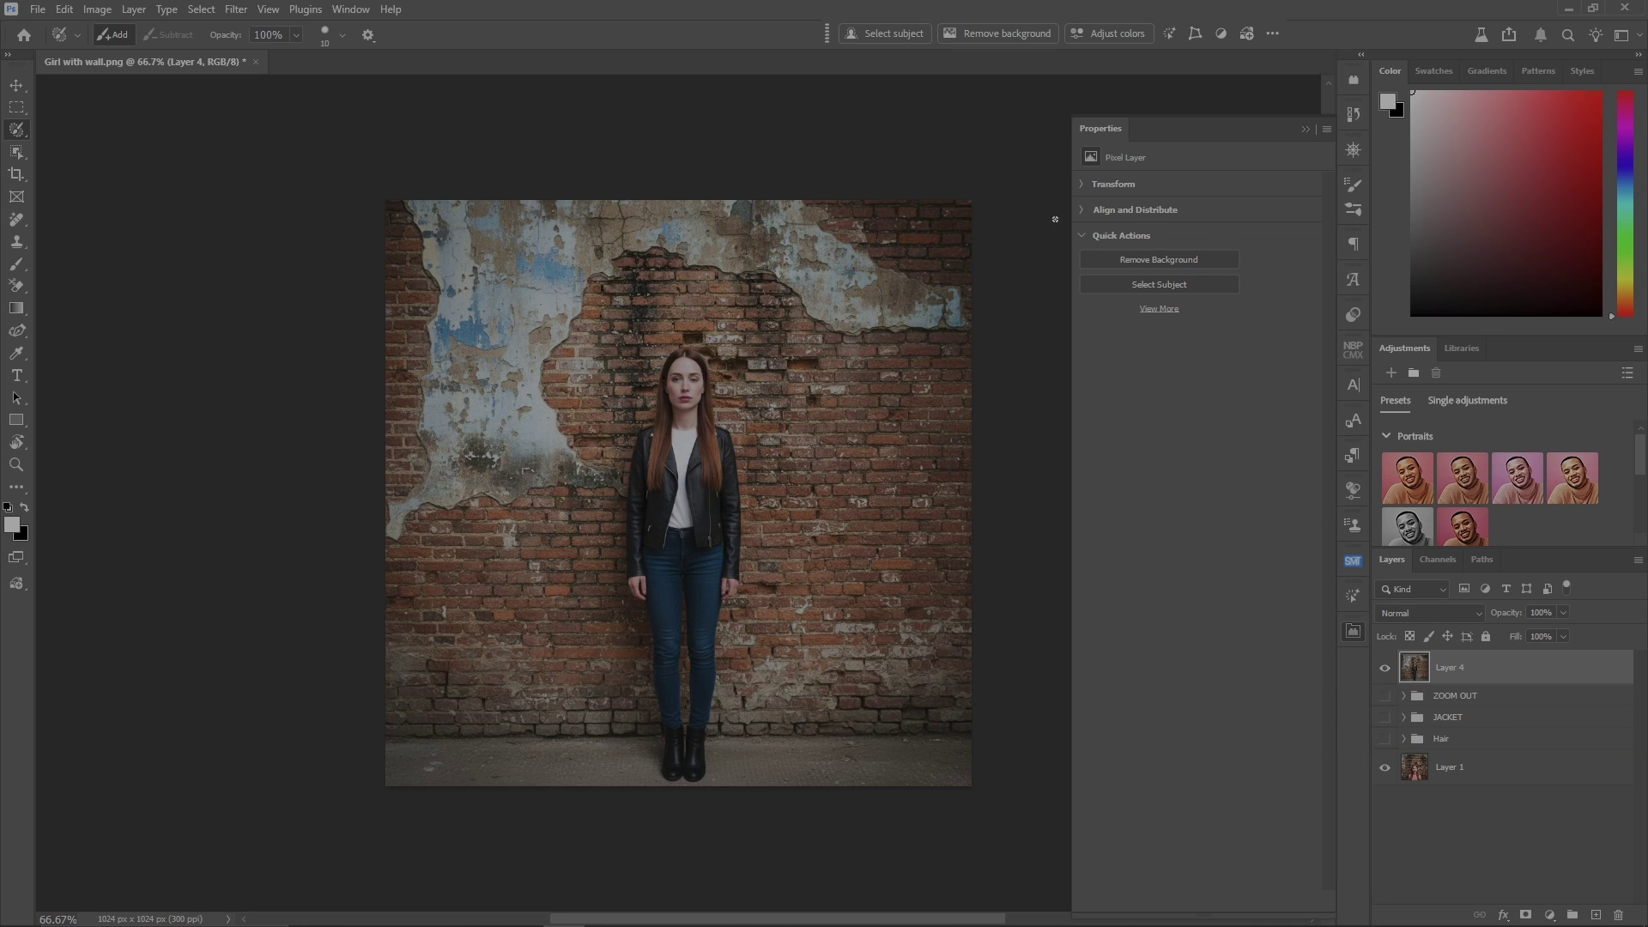
Select the woman as subject and copy her onto new Layer 5
left_click(892, 28)
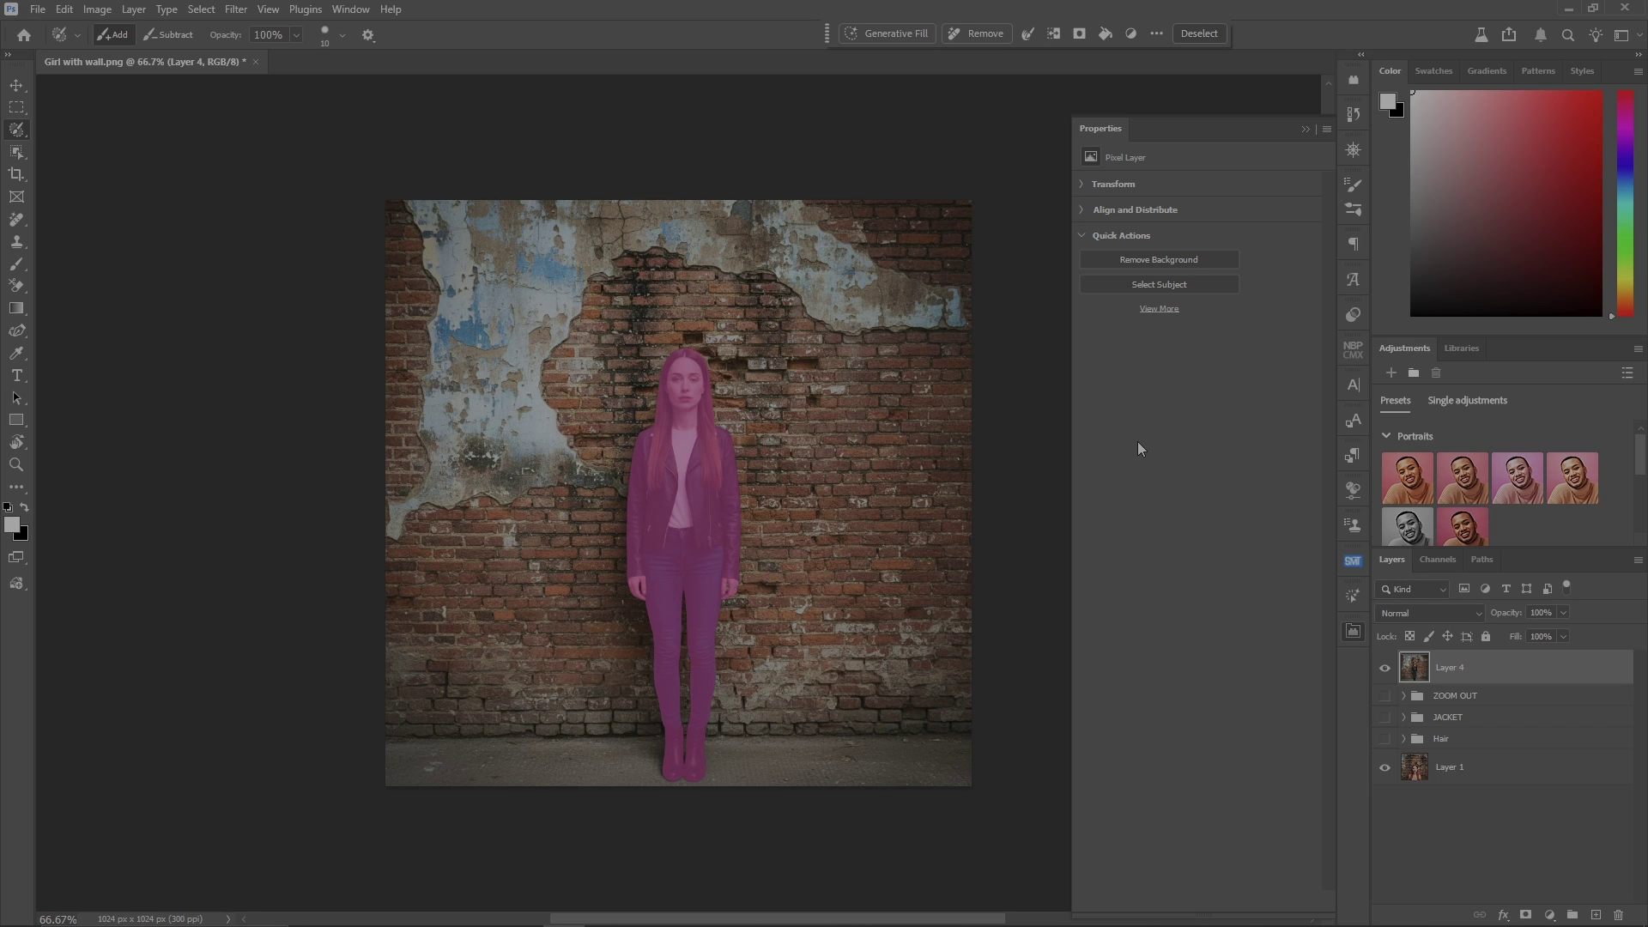
key("ctrl+plus")
key("ctrl+plus")
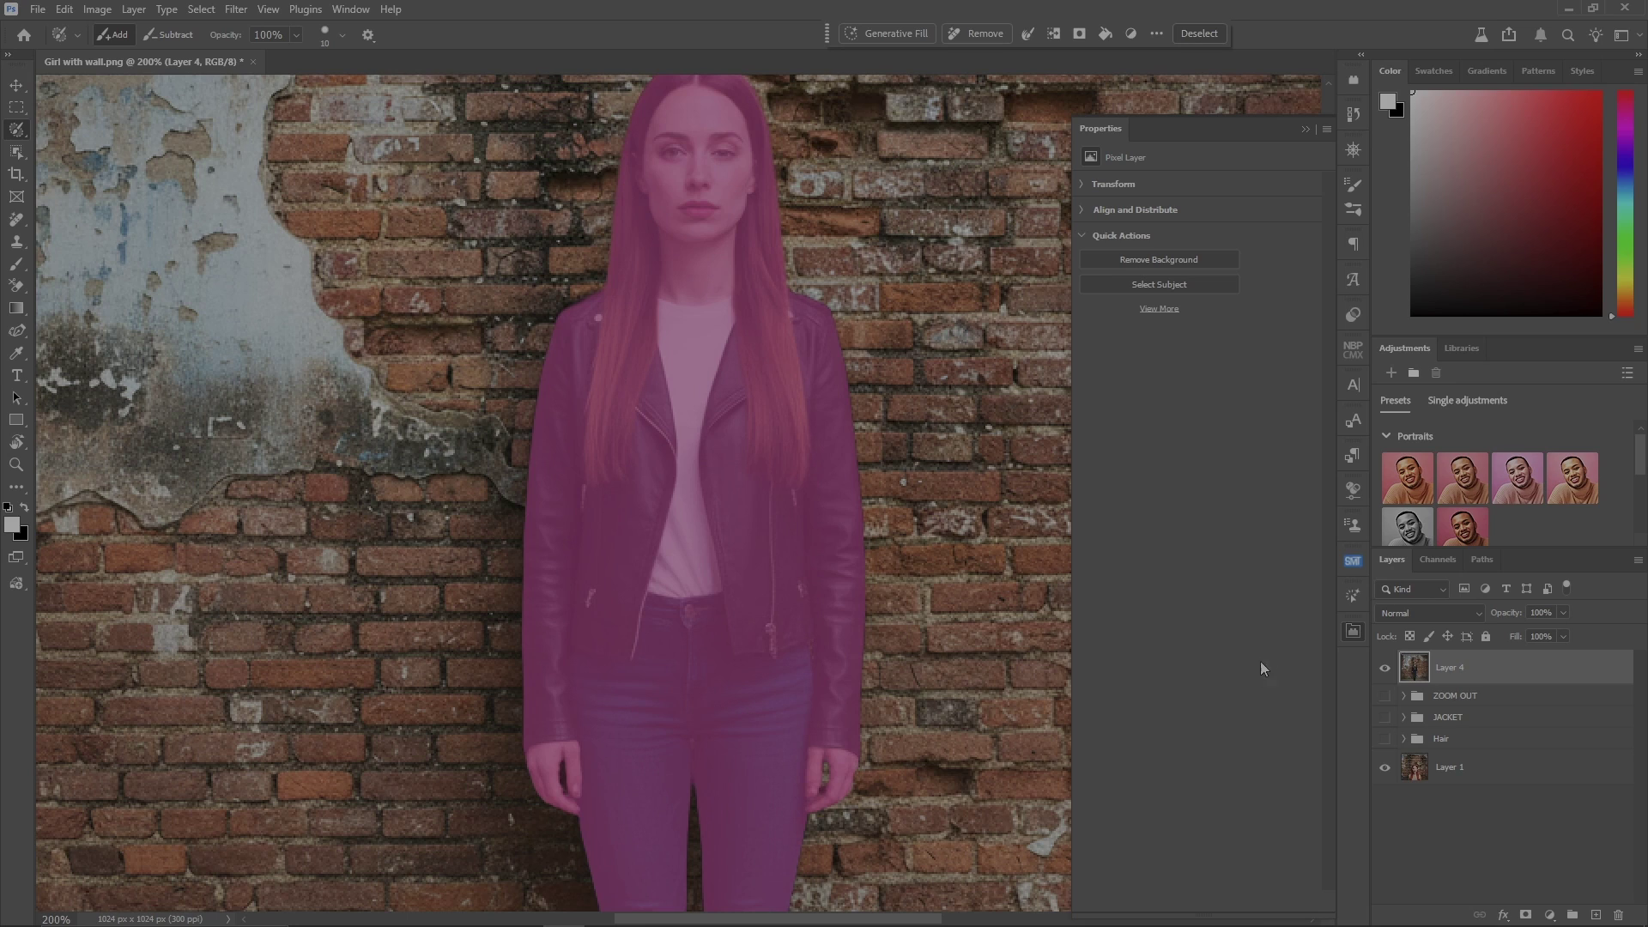
left_click_drag(936, 807, 988, 481)
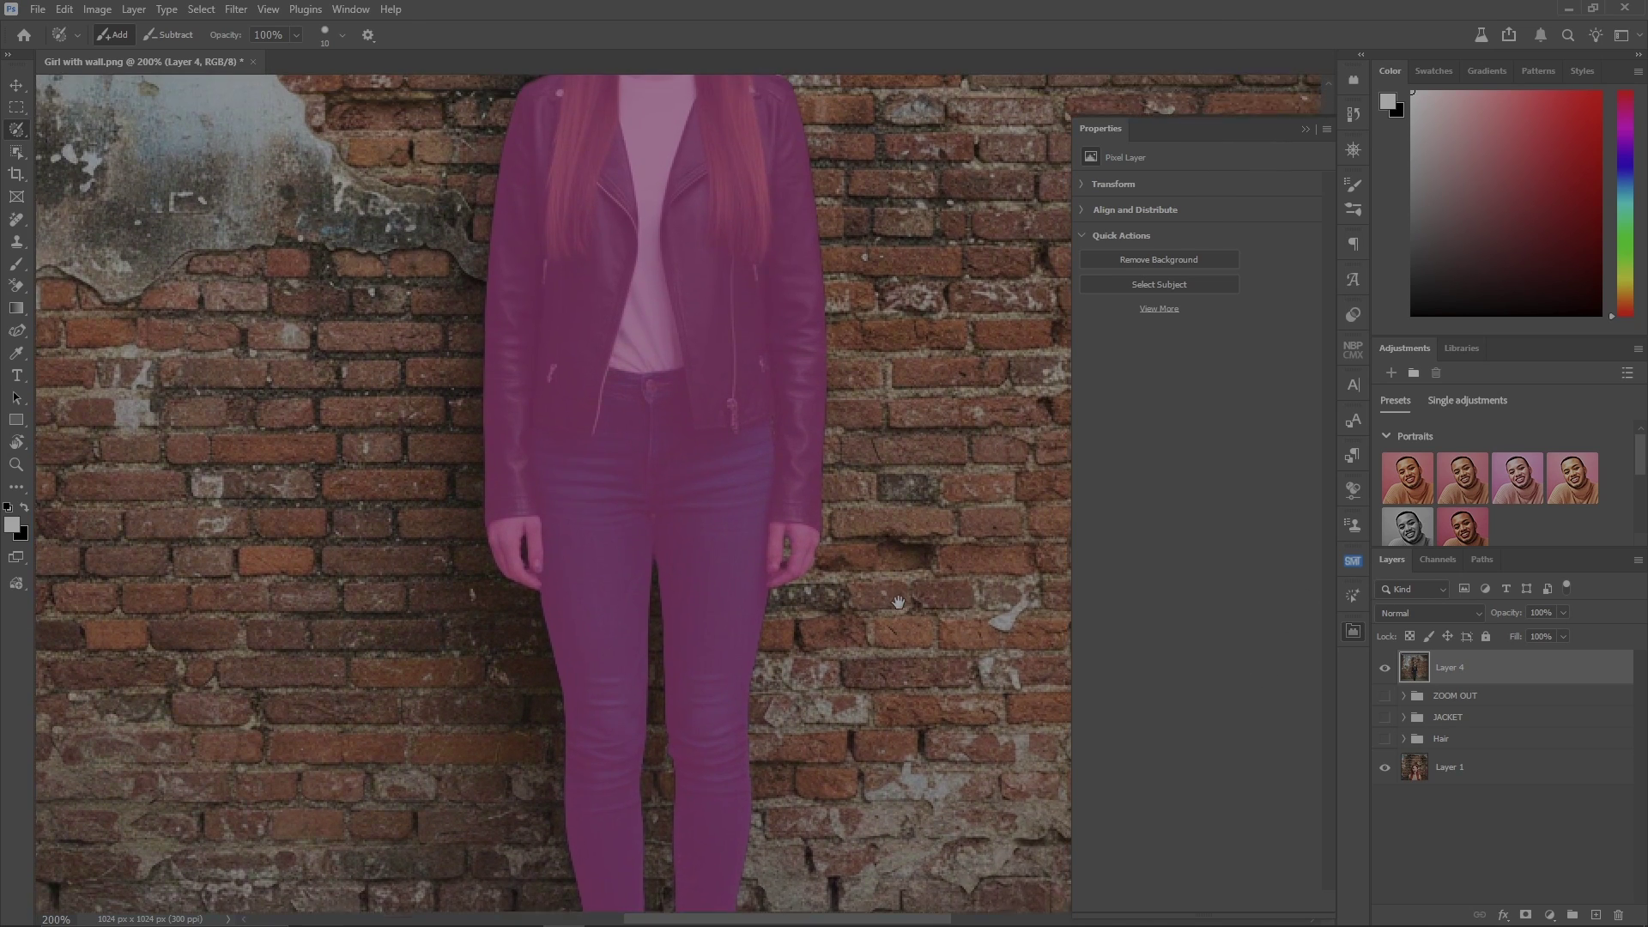
key("ctrl+0")
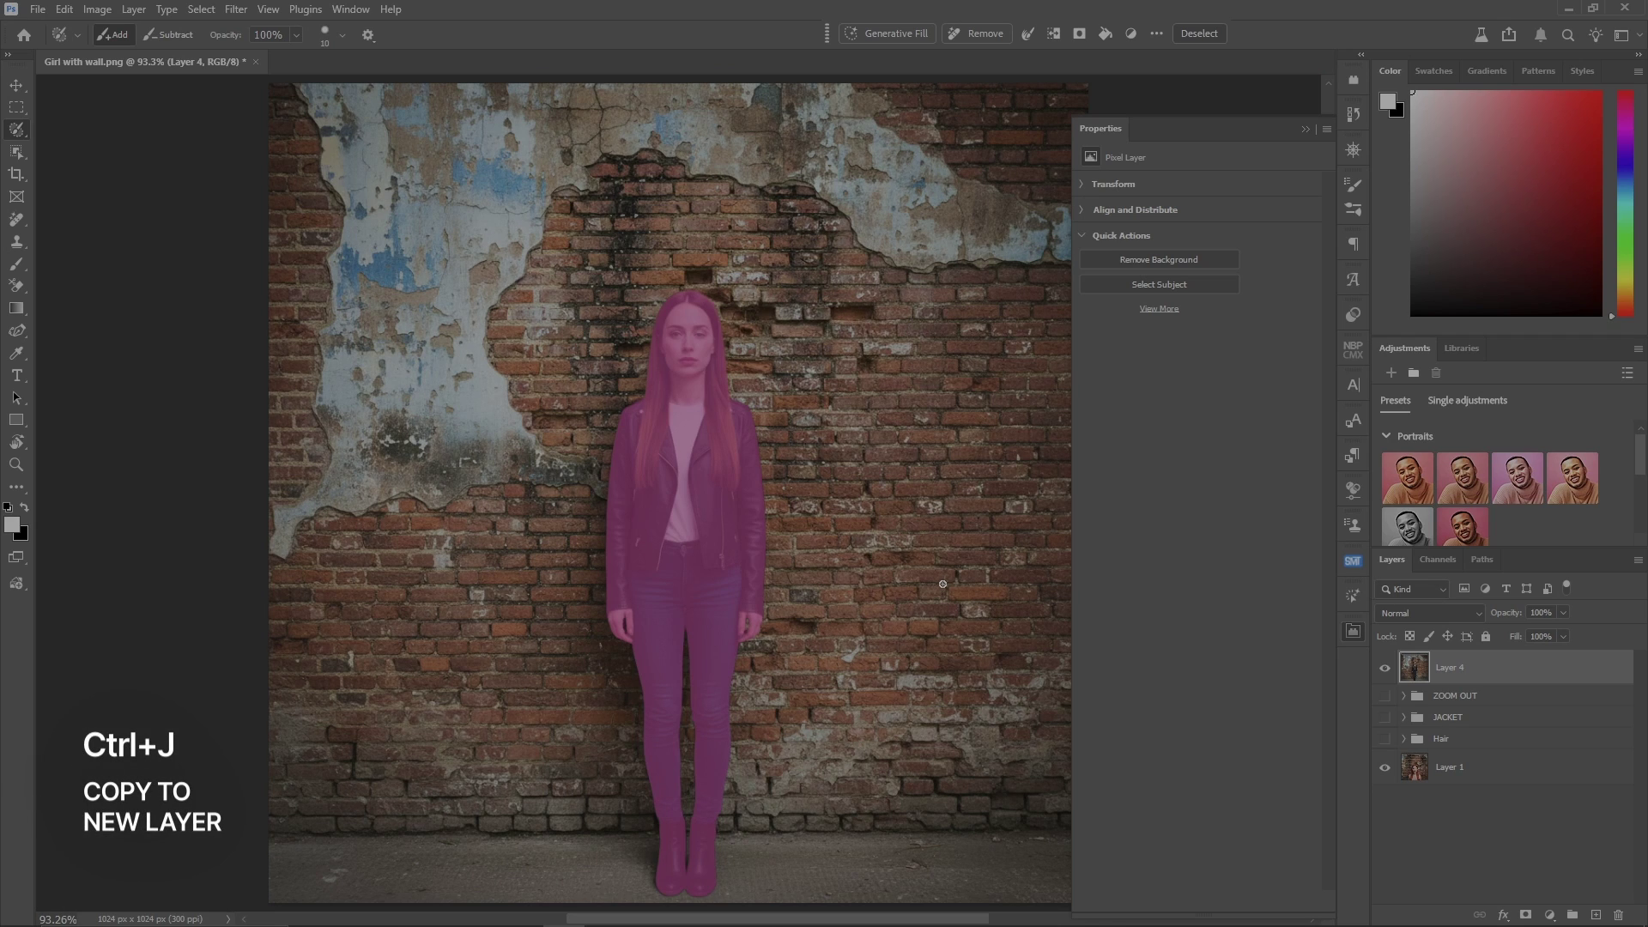
key("ctrl+j")
Hide Layer 5 and add an empty layer named RECYCLE LAYER above Layer 4
left_click(1385, 668)
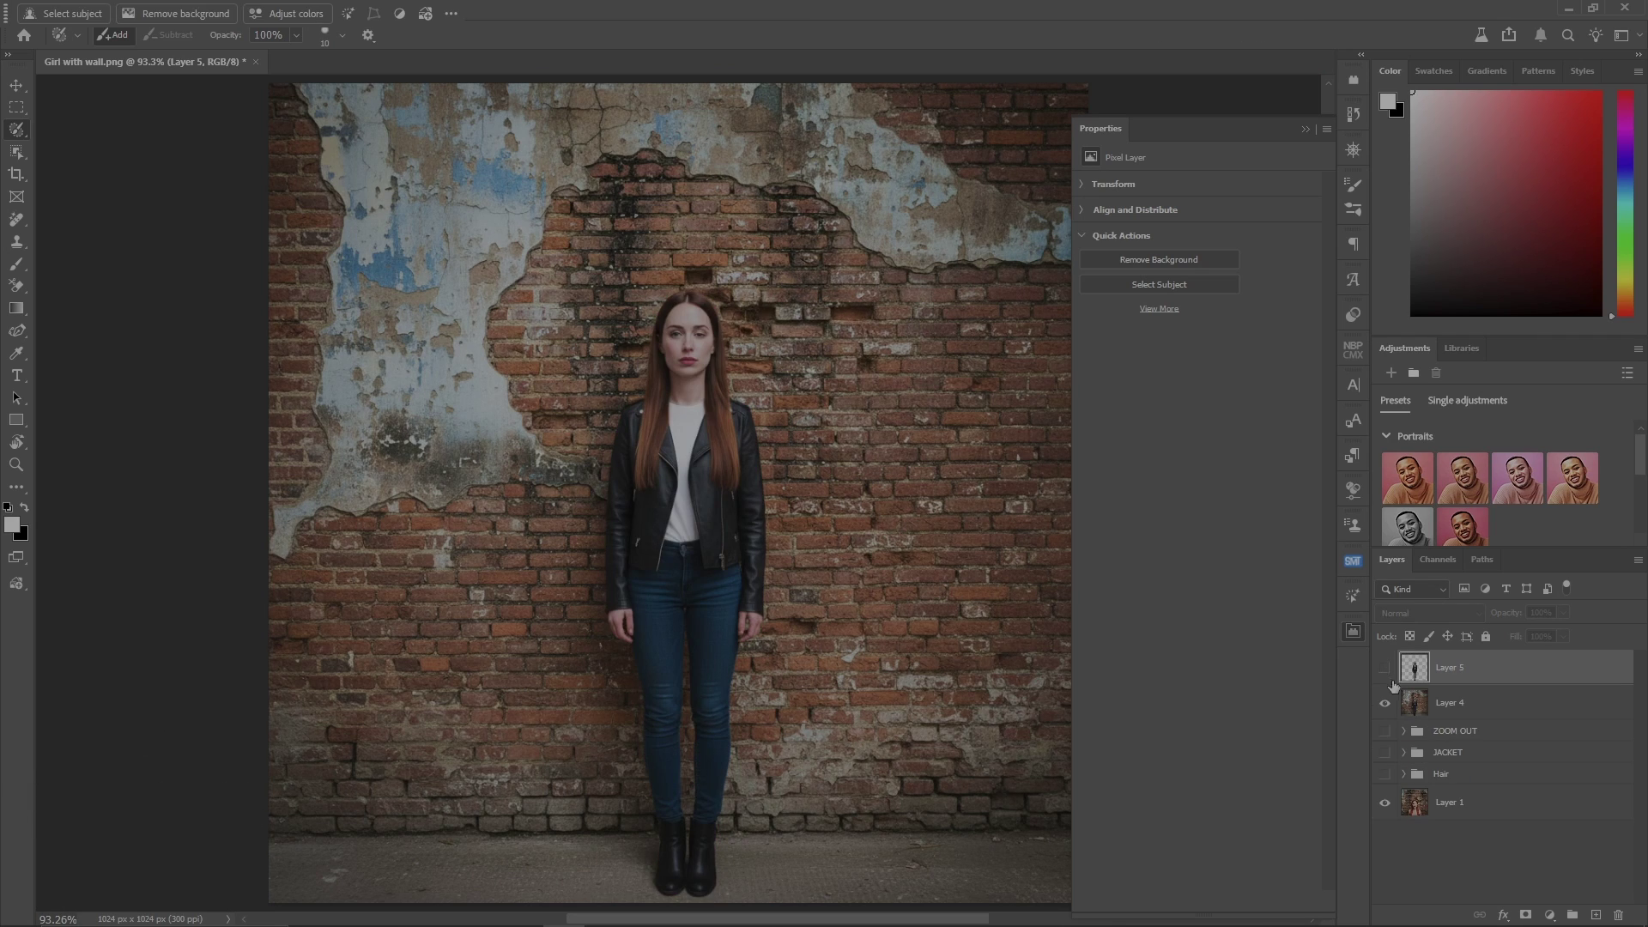
left_click(1554, 704)
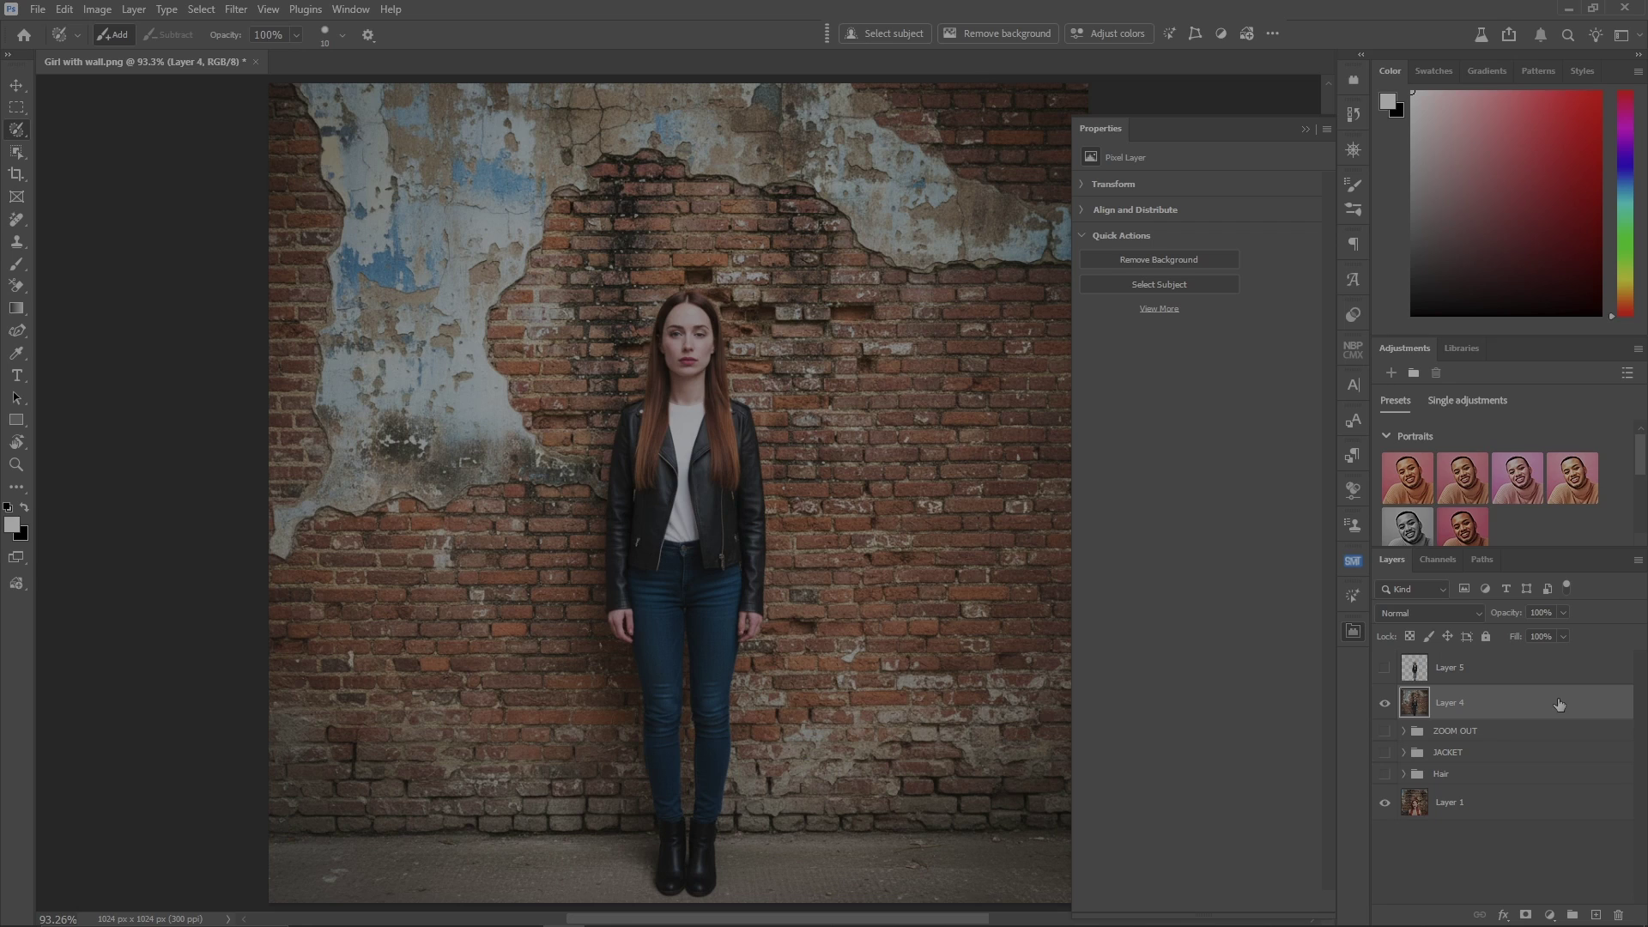
key("ctrl+shift+n")
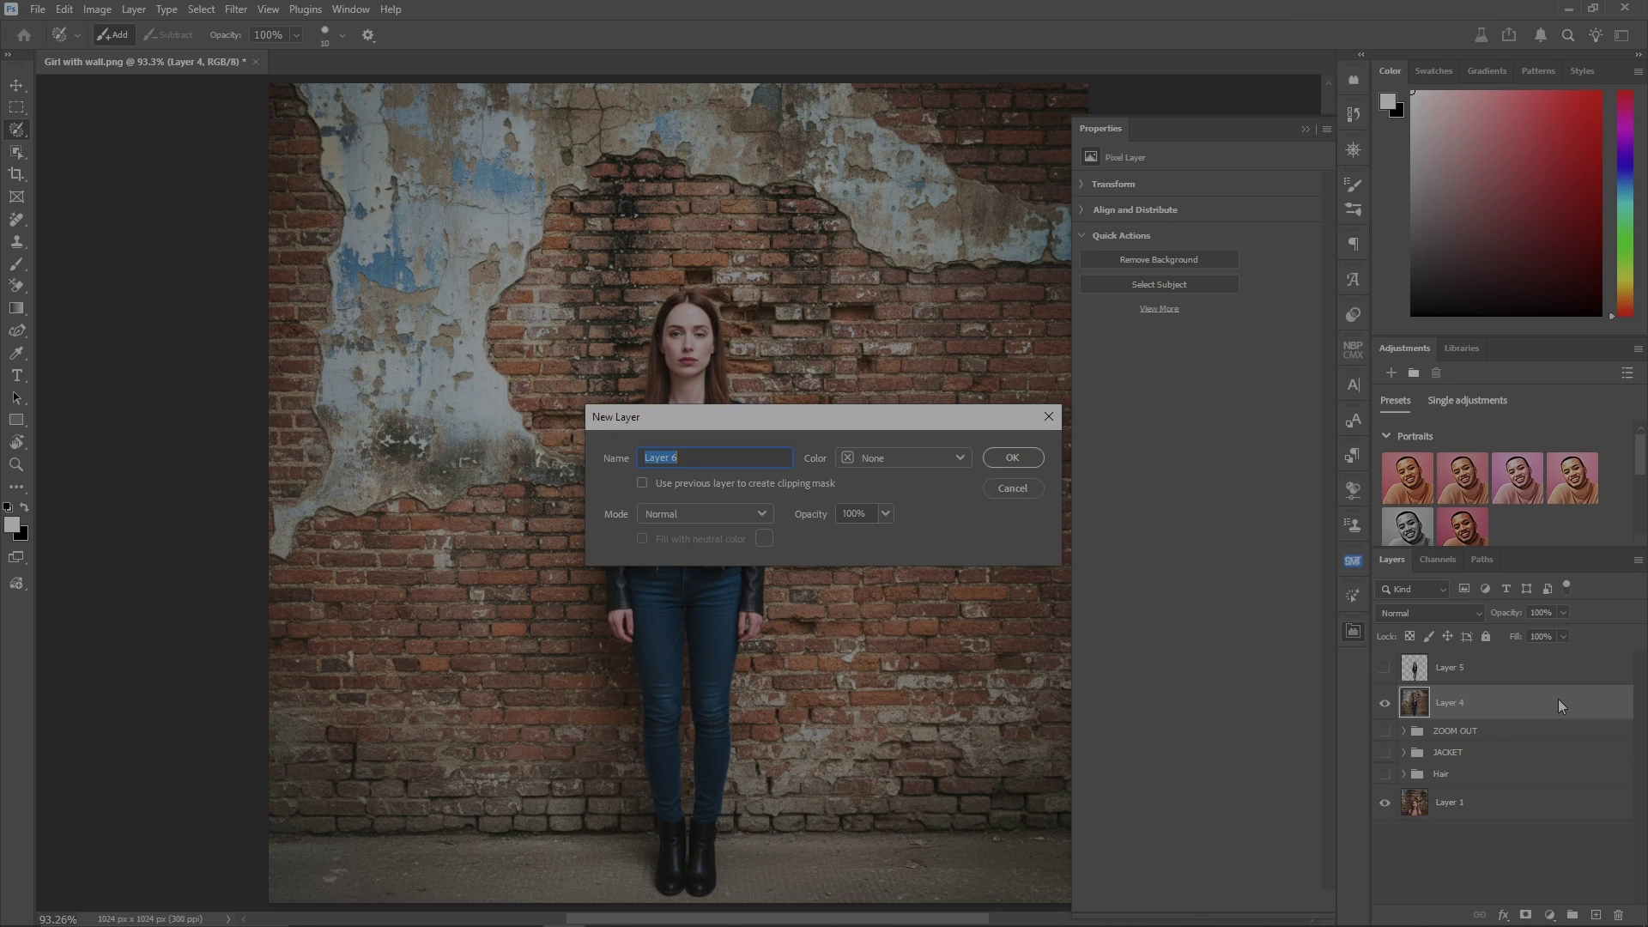
type("RECYCLE LAYER")
key("Return")
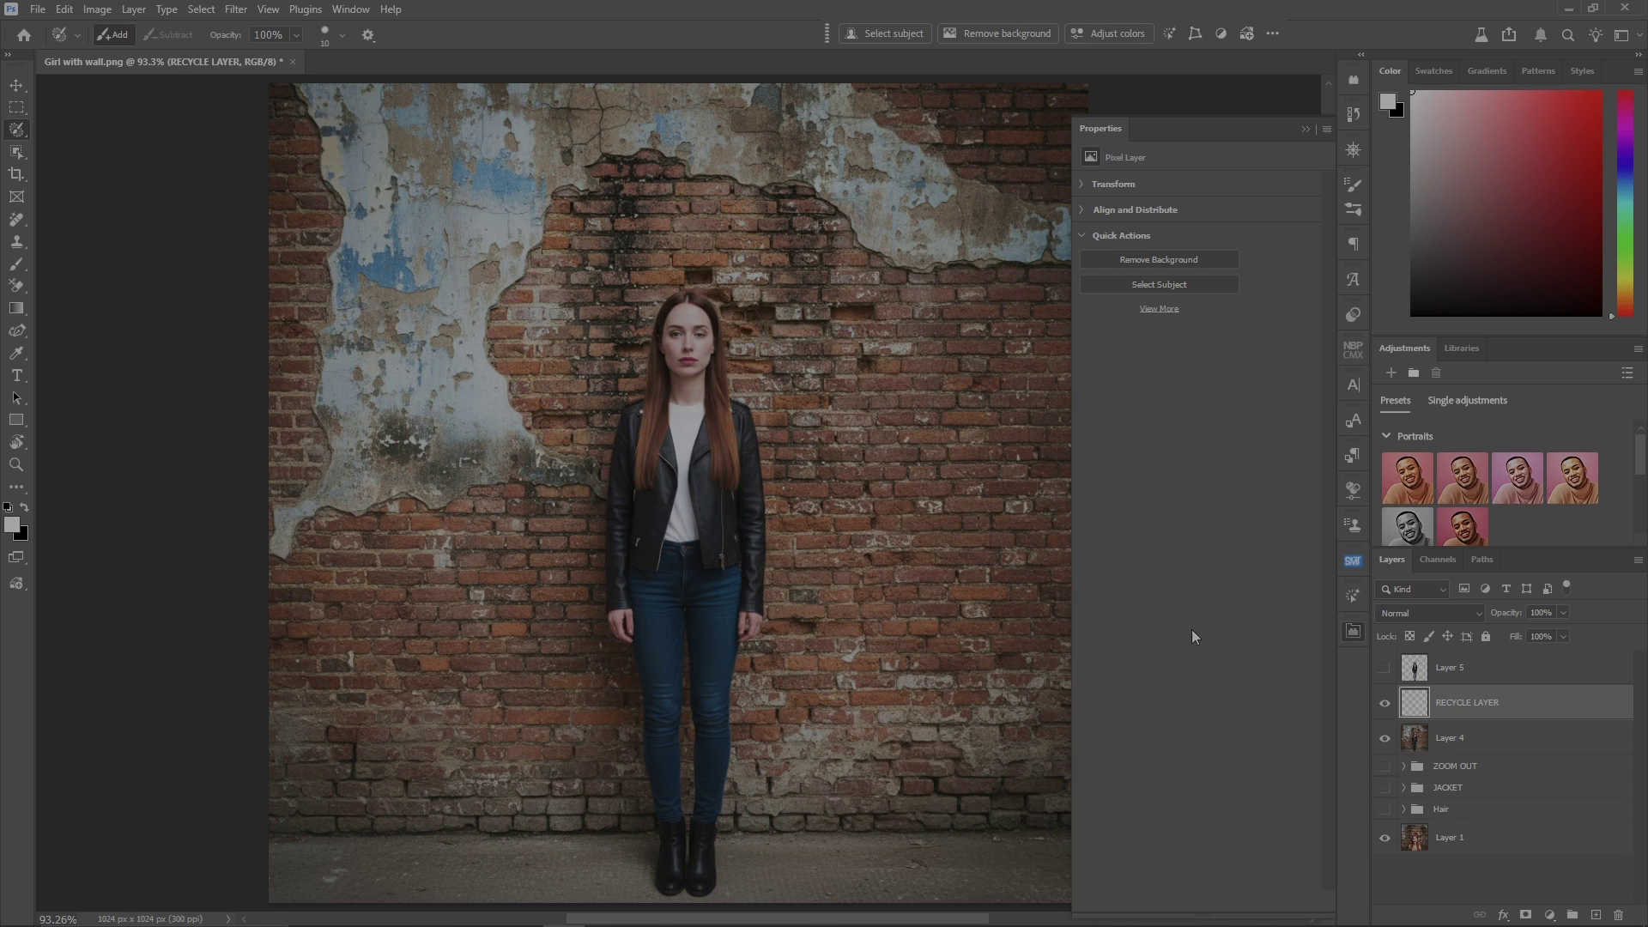
Set the Selection Brush to size 50 with 0% hardness
left_click(1509, 704)
key("bracketright")
key("bracketright")
key("bracketright")
key("bracketright")
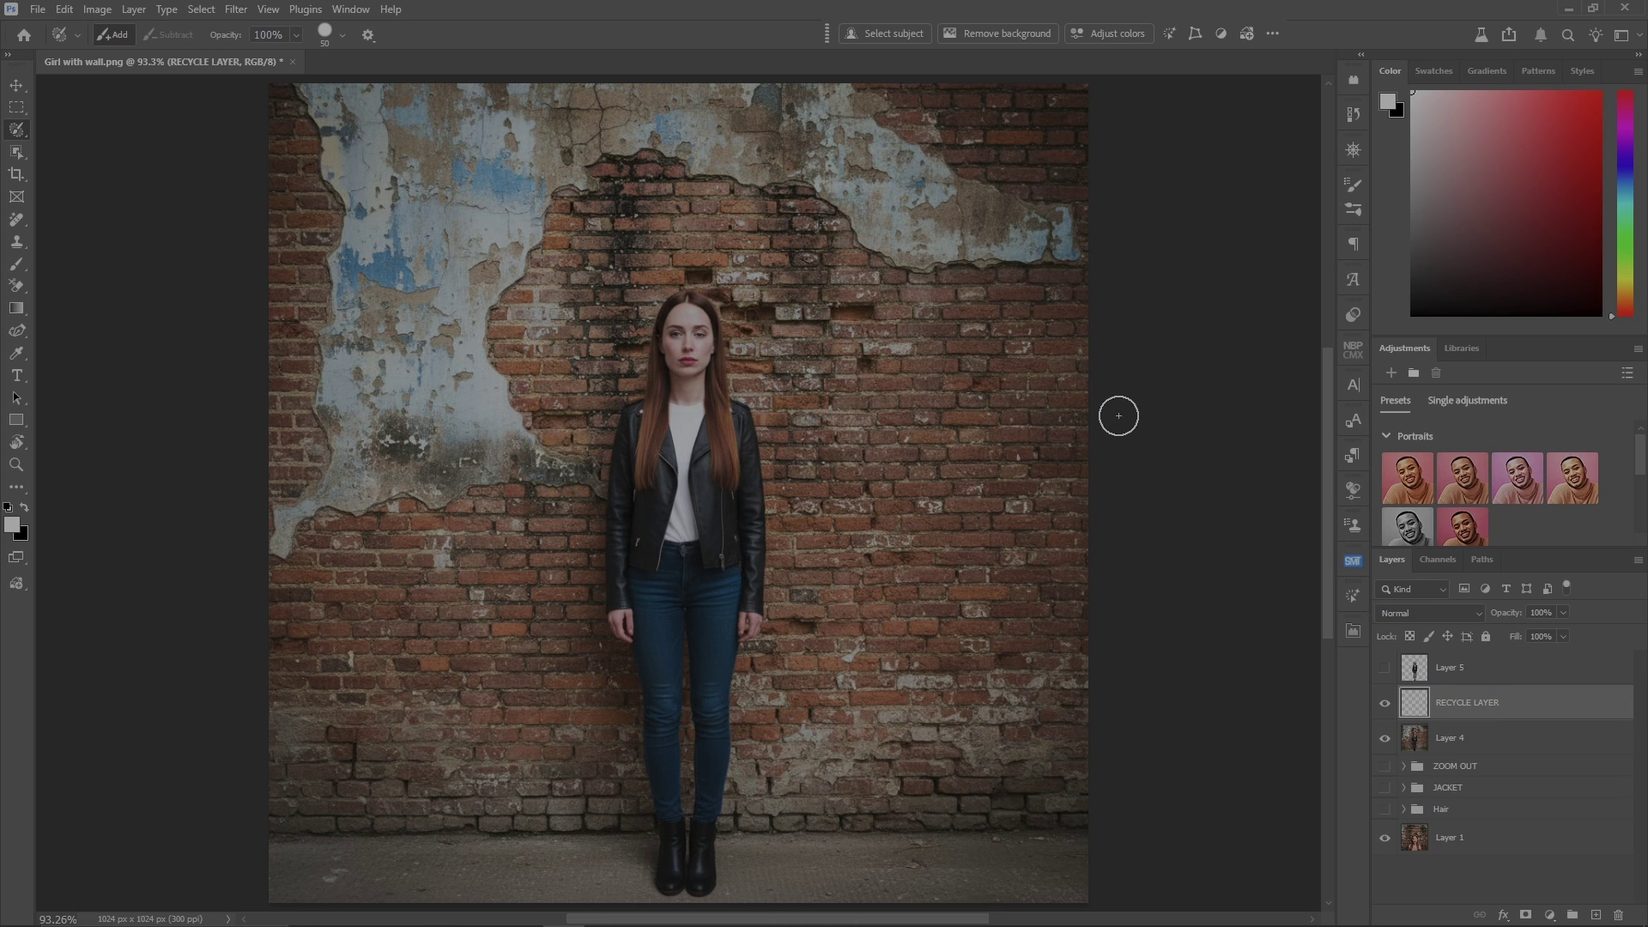
right_click(16, 129)
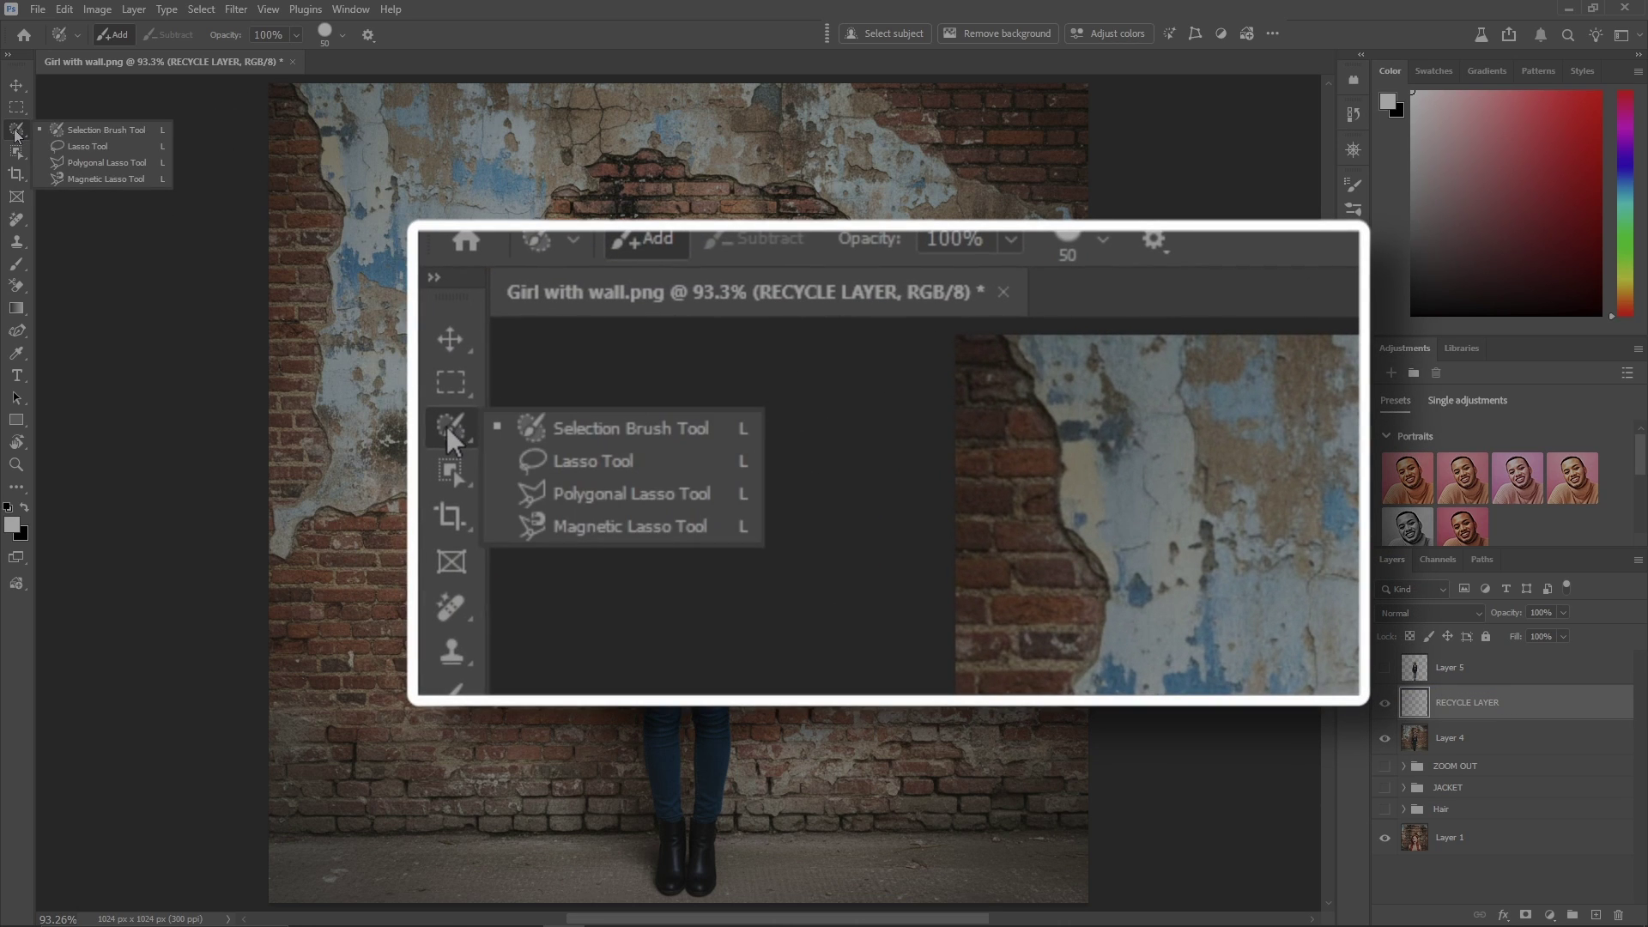
left_click(103, 129)
left_click(342, 34)
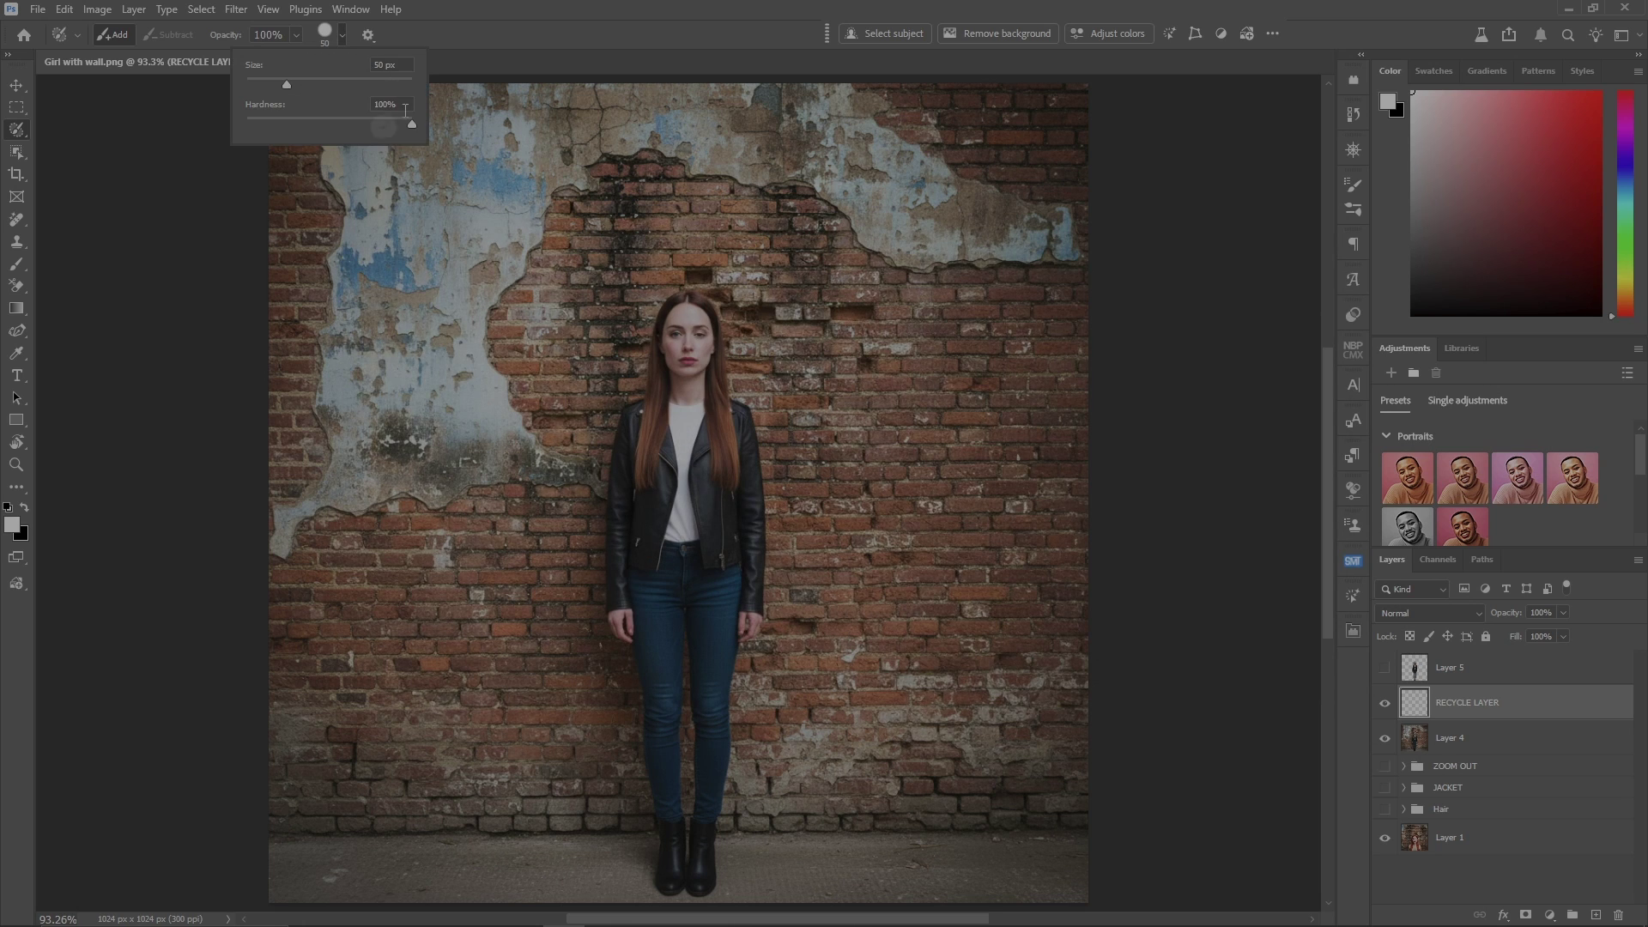
left_click_drag(414, 125, 139, 129)
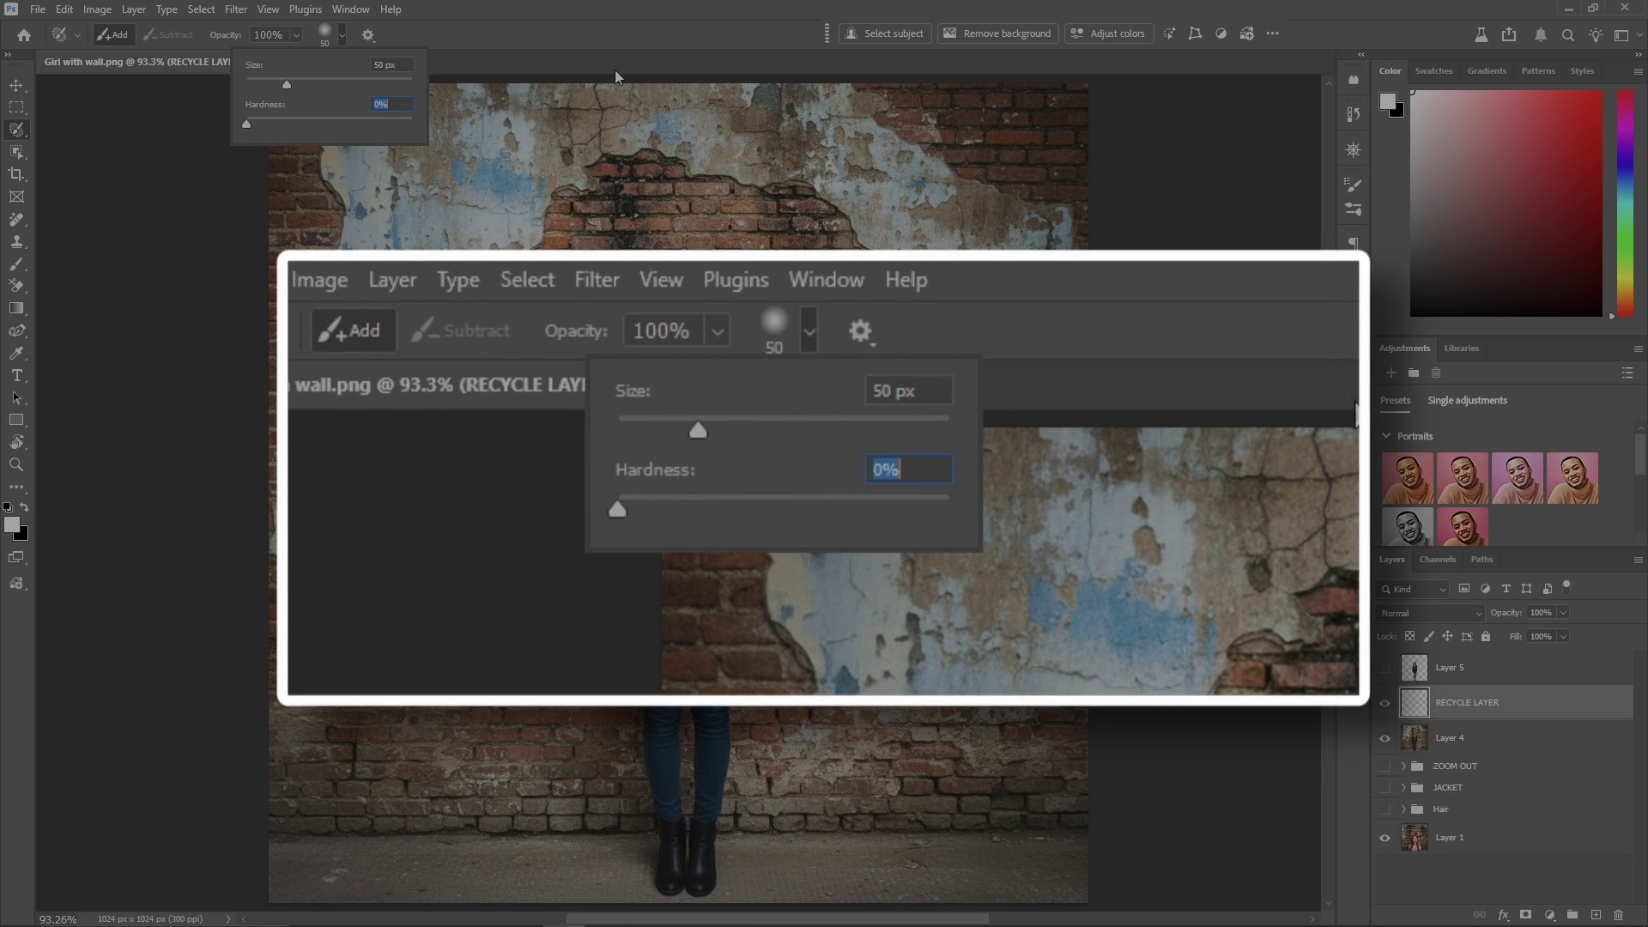
key("Return")
left_click(17, 107)
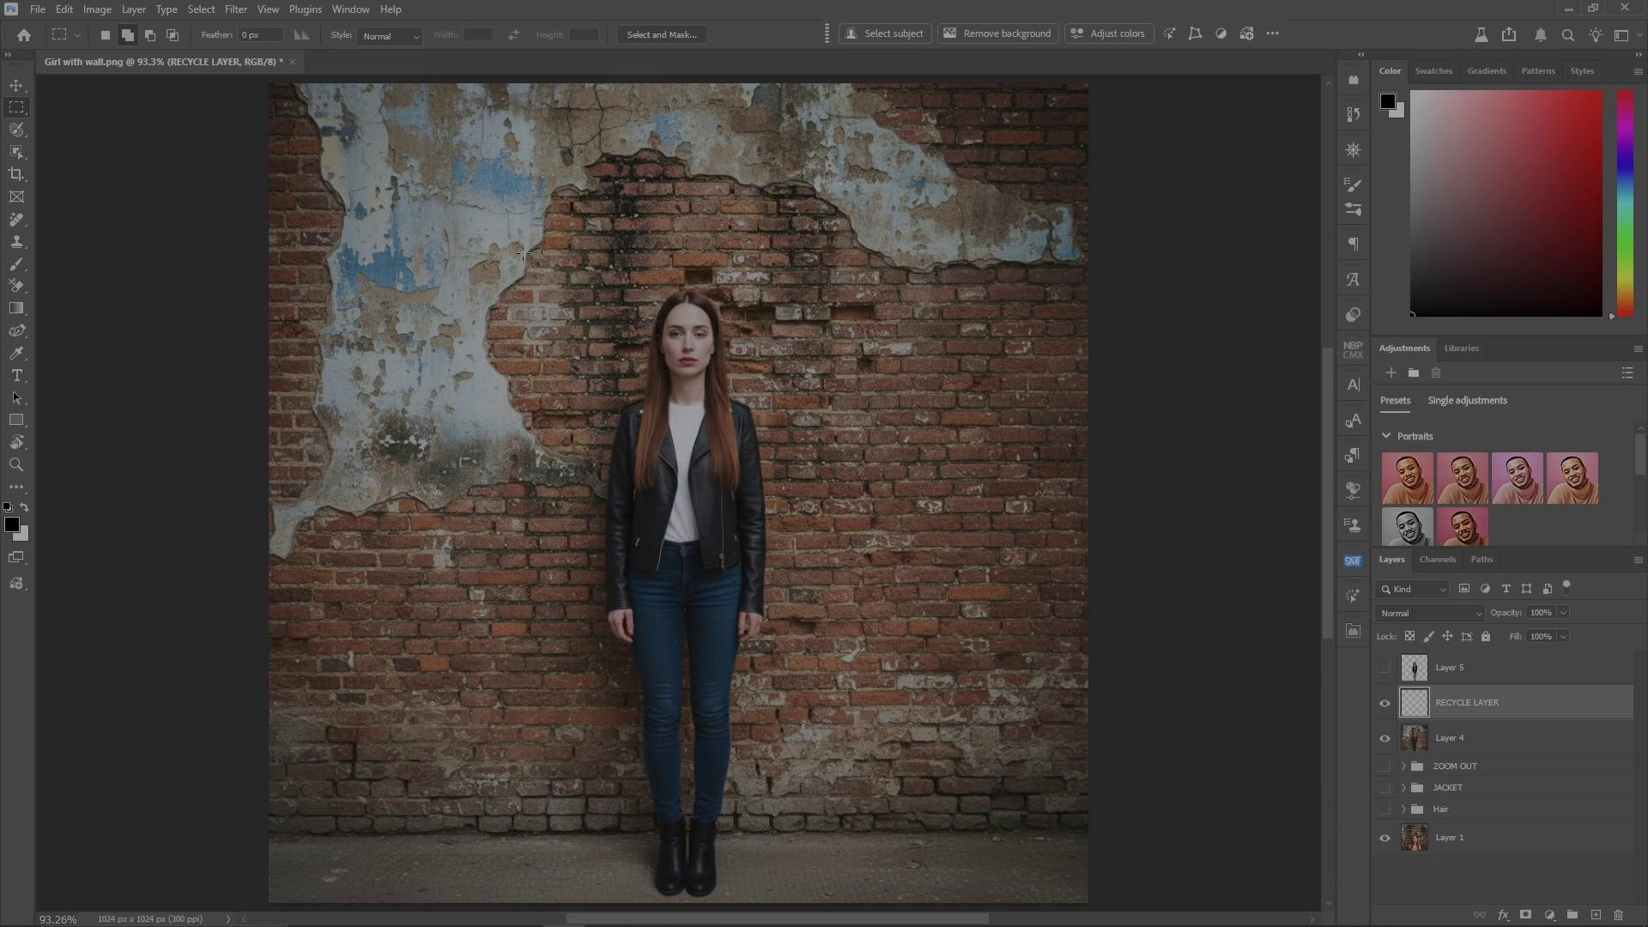
Generate a glowing green 'Cool Stuff' neon sign on black in a rectangle across the upper wall
left_click_drag(461, 240, 1034, 483)
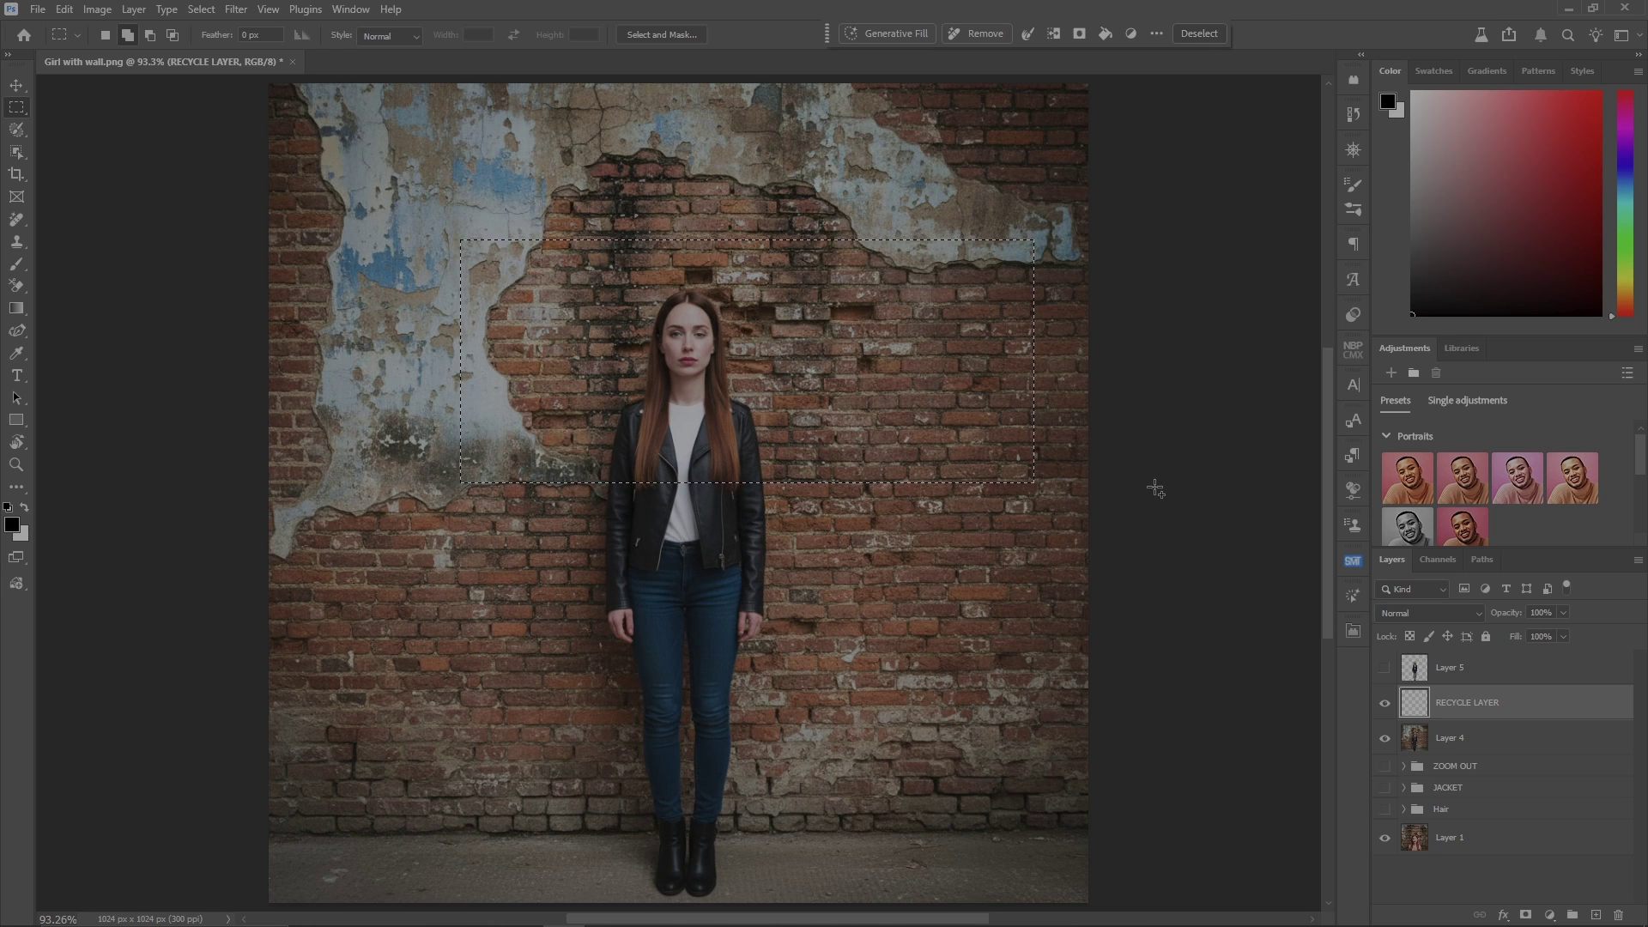
key("w")
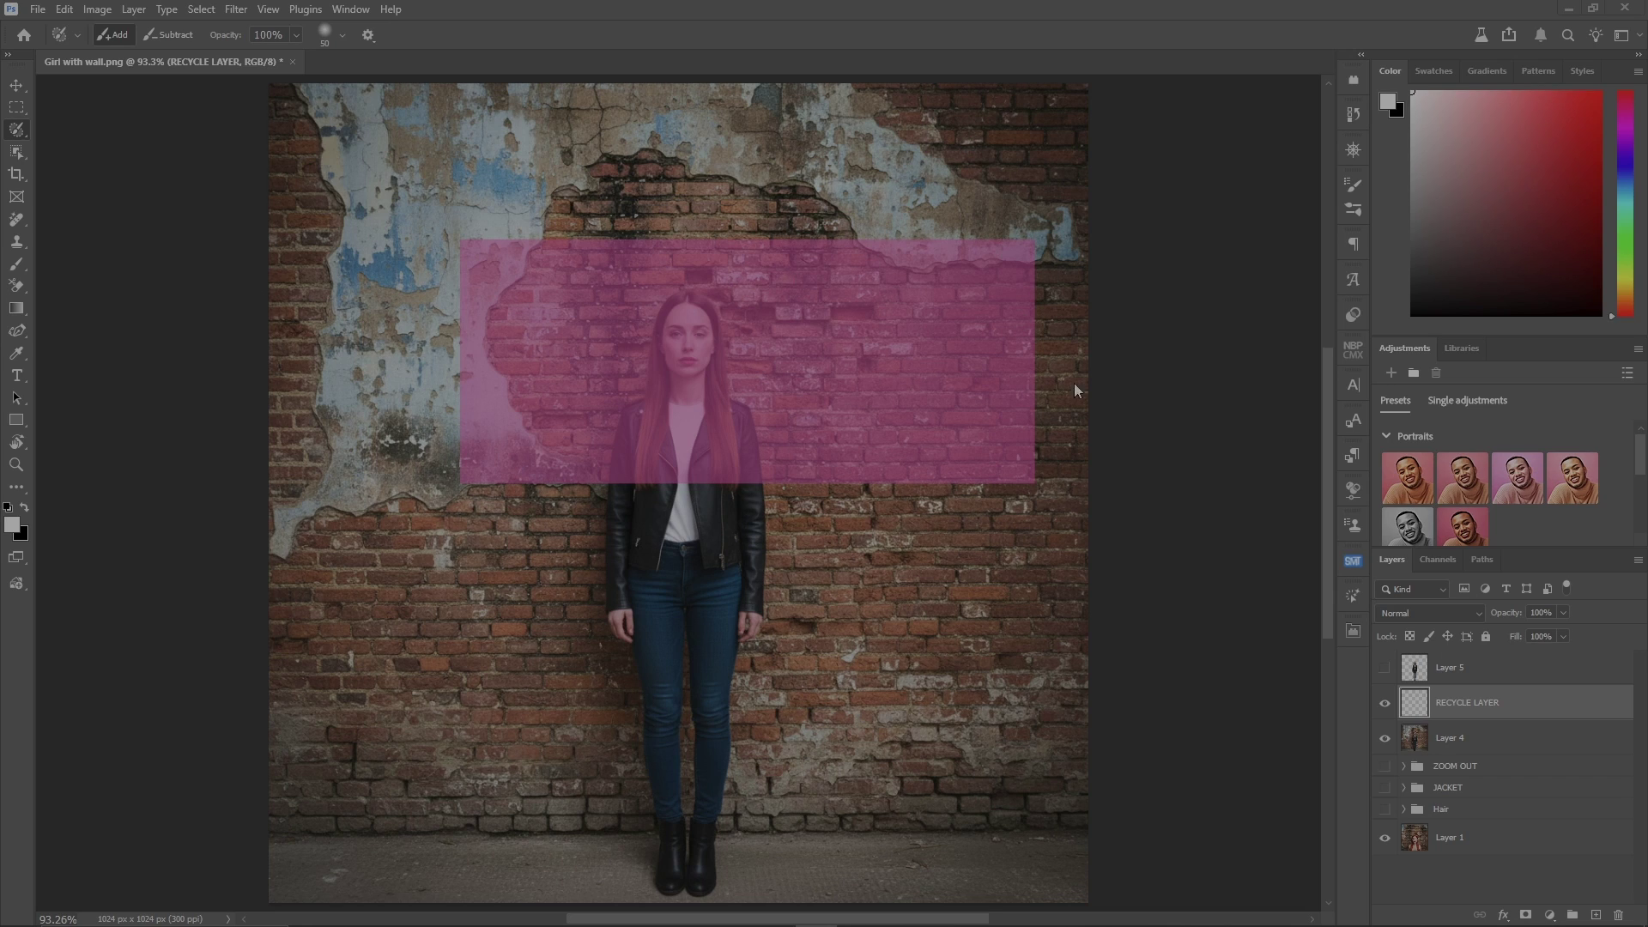
key("ctrl+v")
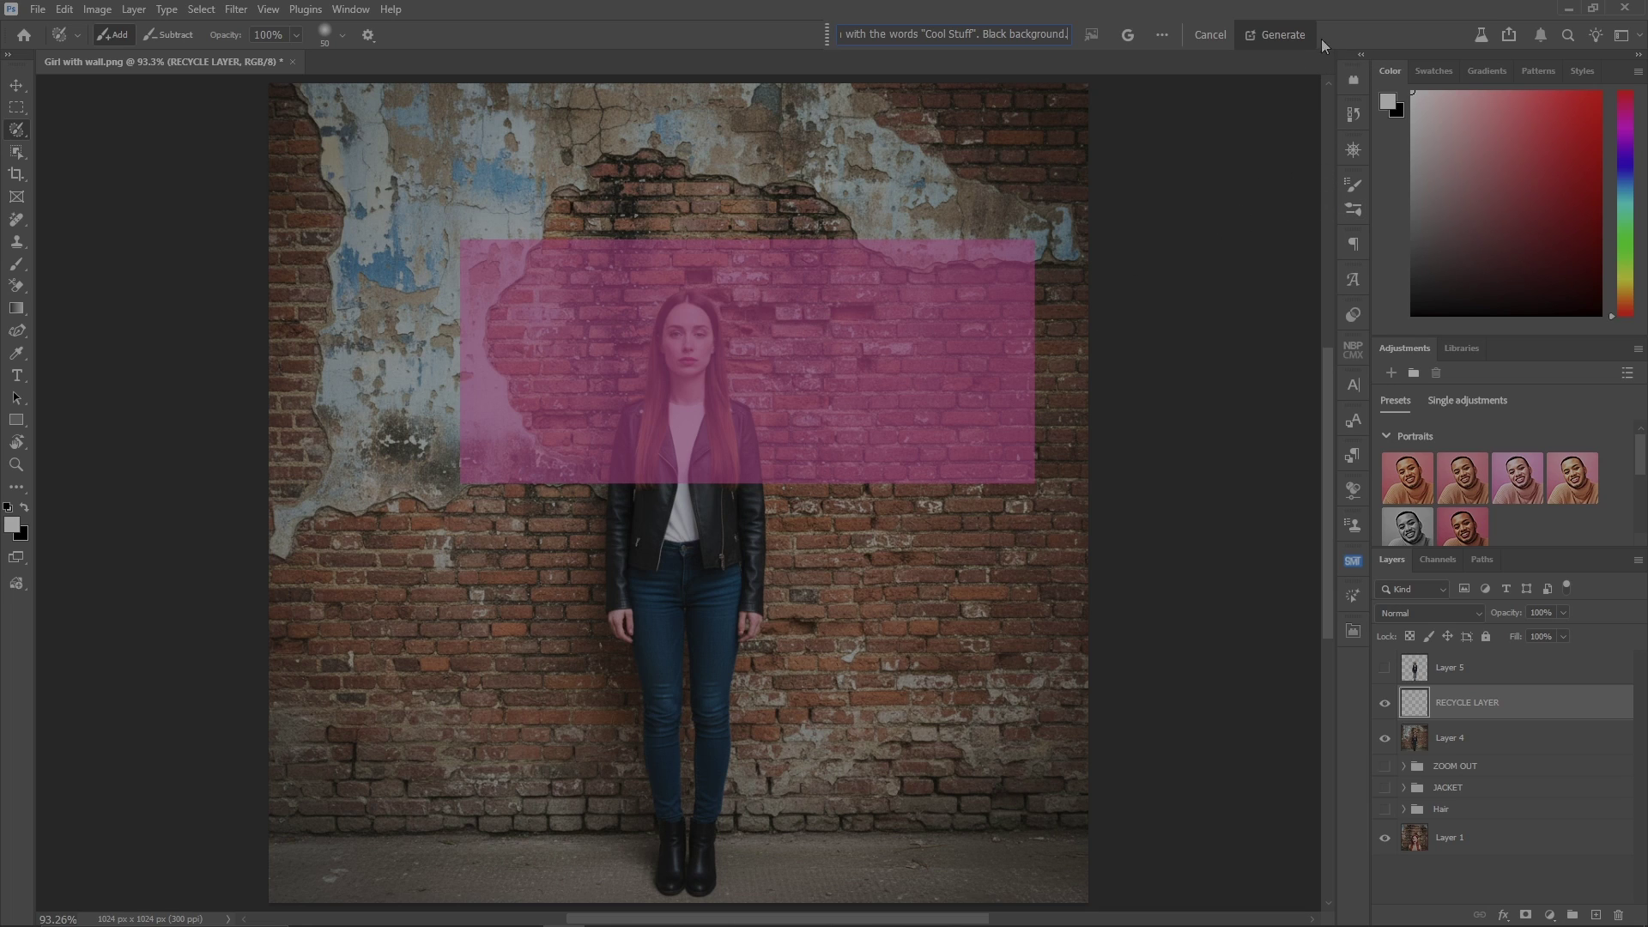
left_click(1280, 35)
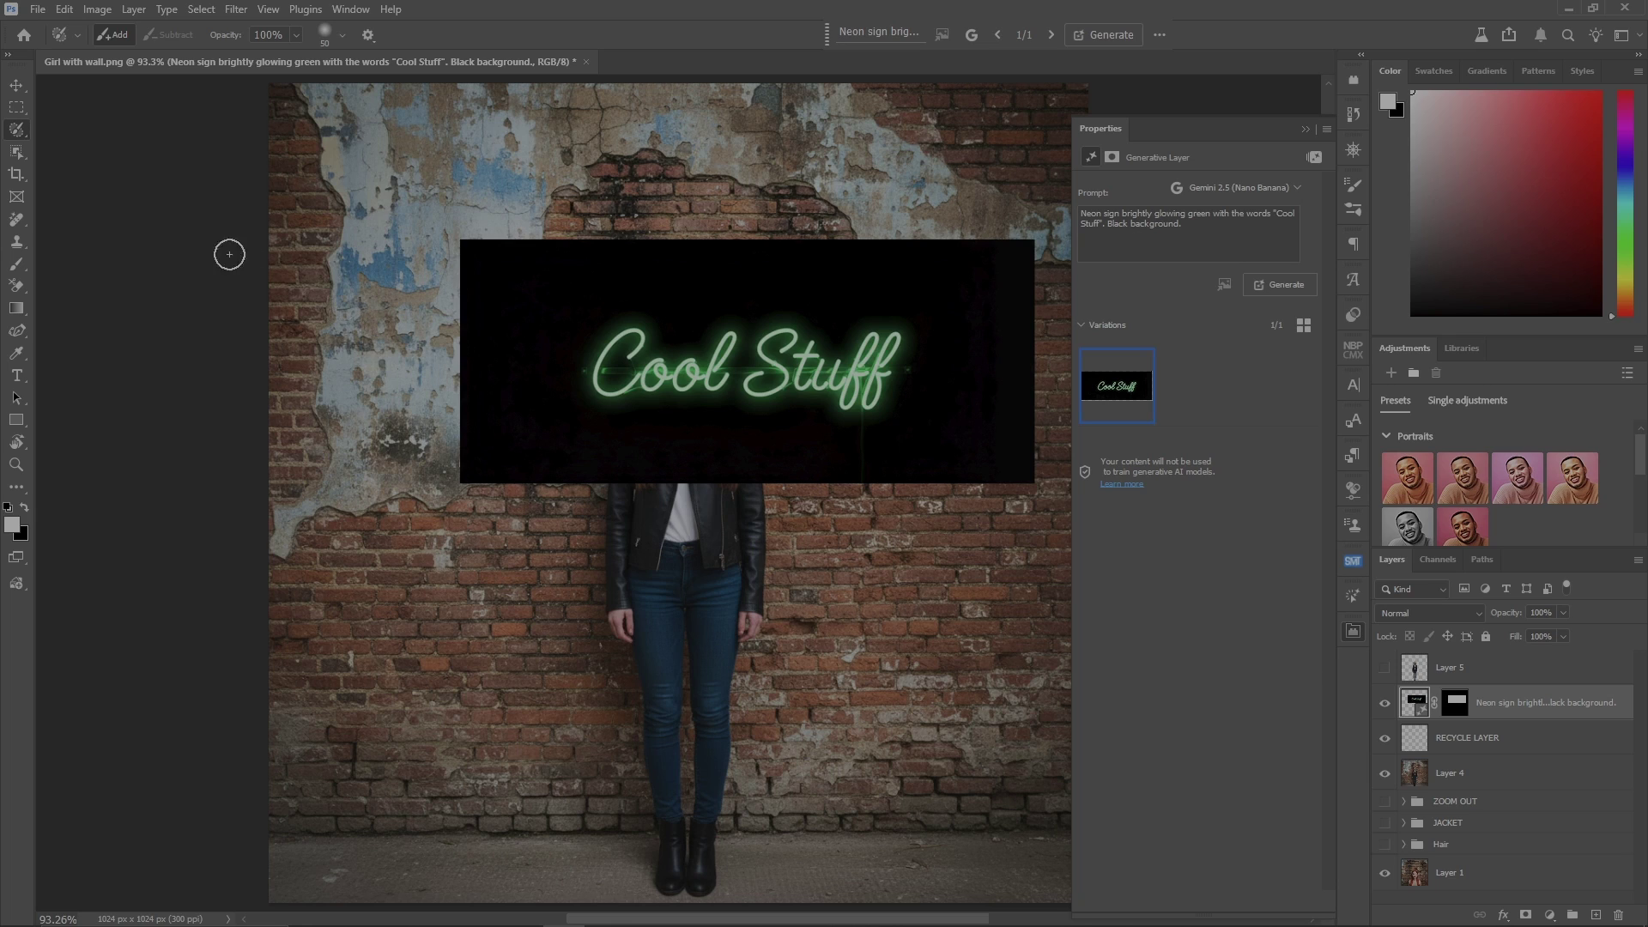
Select the 'Cool Stuff' lettering with the Object Selection tool and invert the selection
key("d")
left_click(16, 151)
left_click(86, 153)
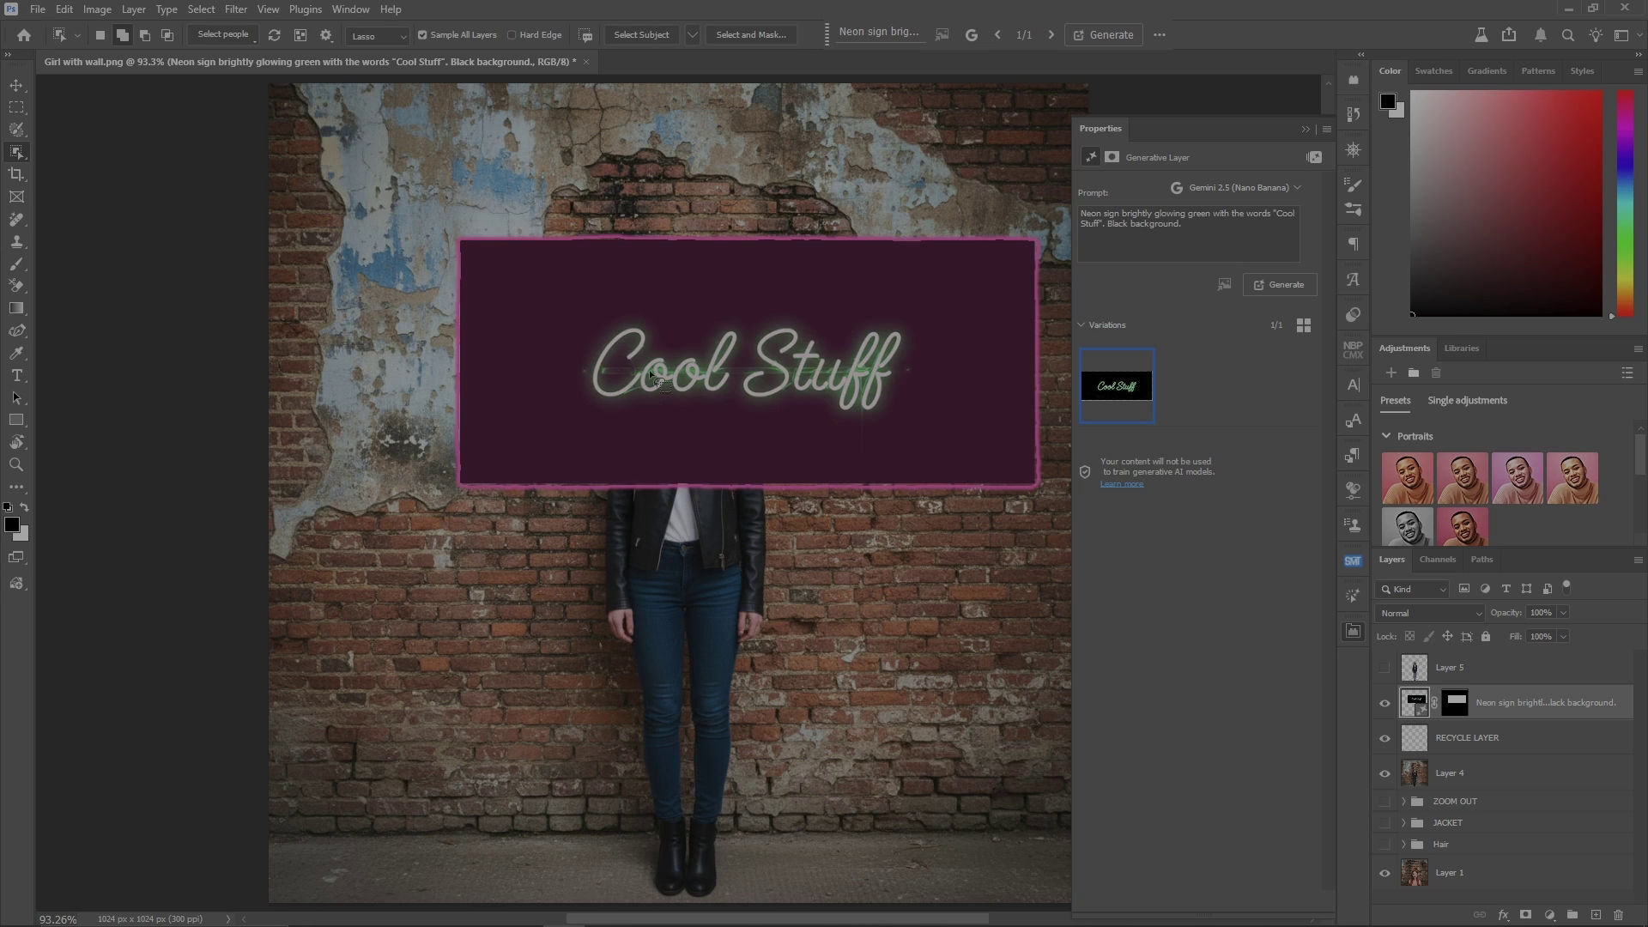
mouse_move(556, 392)
left_mouse_down()
mouse_move(623, 290)
mouse_move(694, 315)
mouse_move(698, 339)
mouse_move(822, 301)
mouse_move(936, 363)
left_mouse_up()
left_click_drag(719, 414, 676, 414)
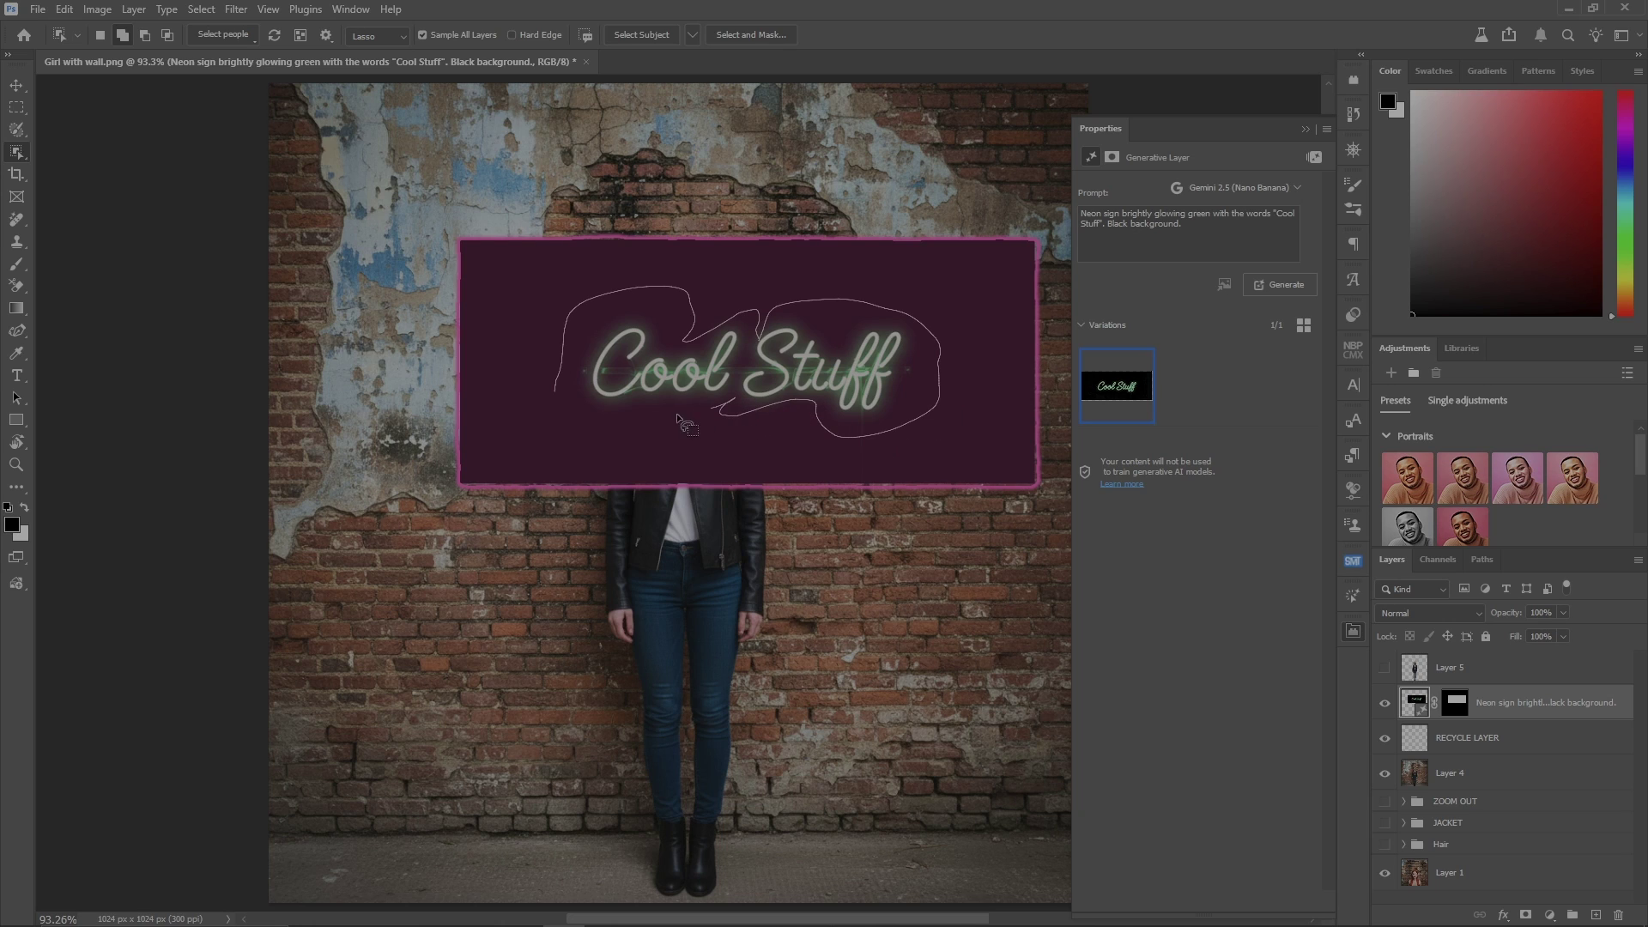
left_click_drag(553, 390, 556, 393)
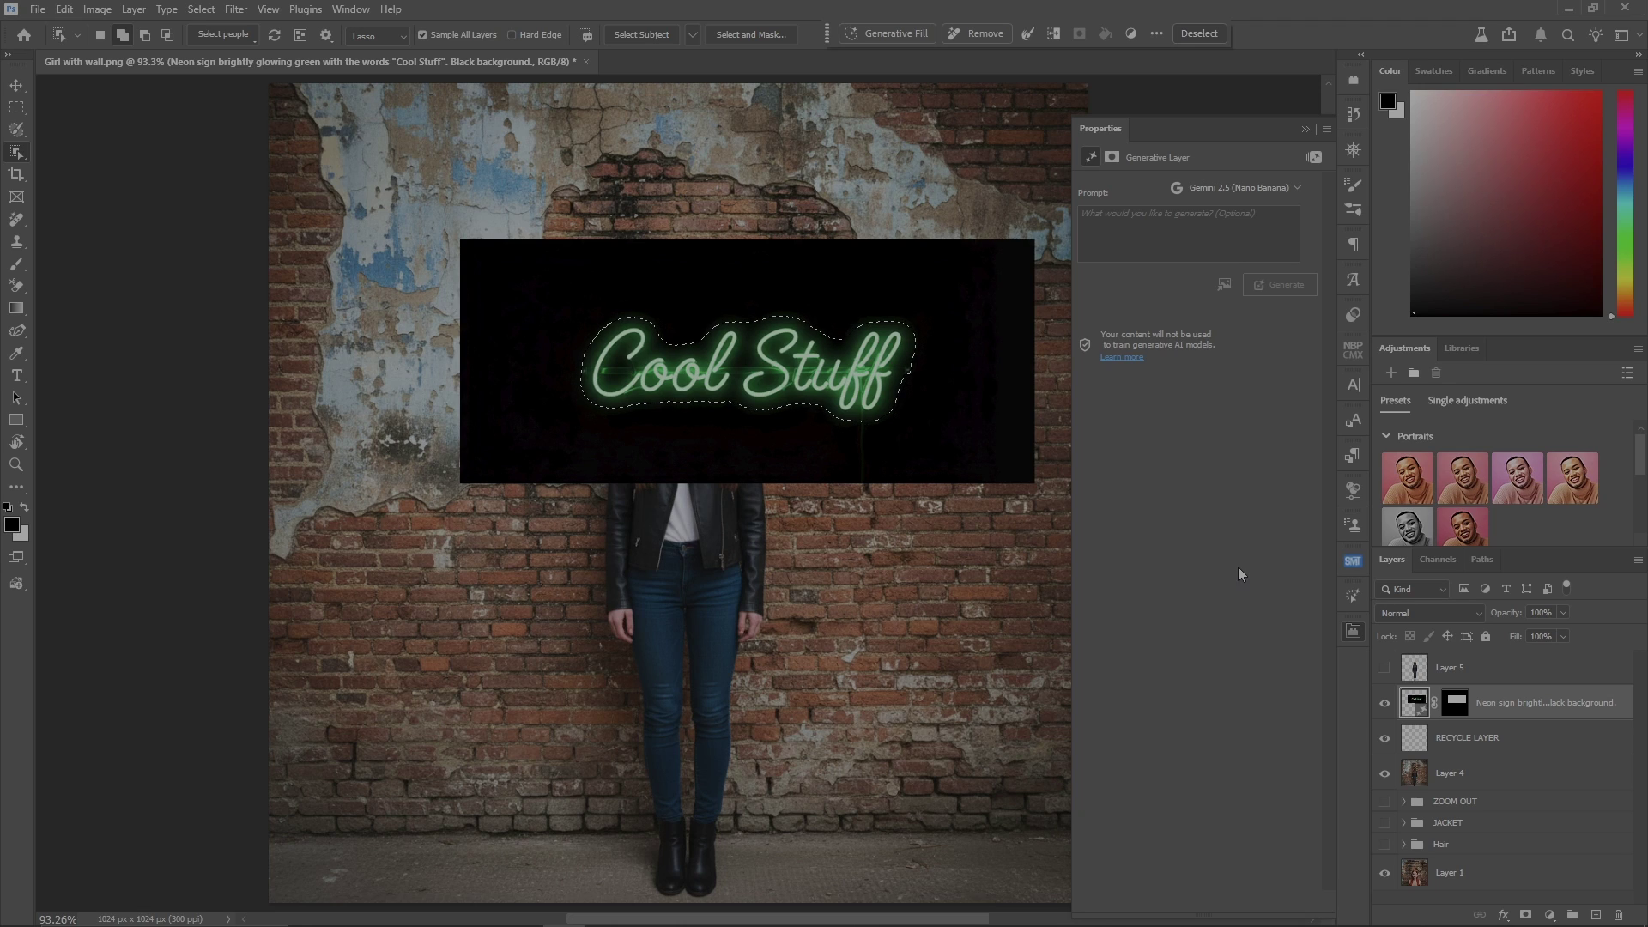
key("ctrl+shift+i")
Paint the neon layer's mask black with a 100 px brush to hide the background, then deselect
left_click(1455, 703)
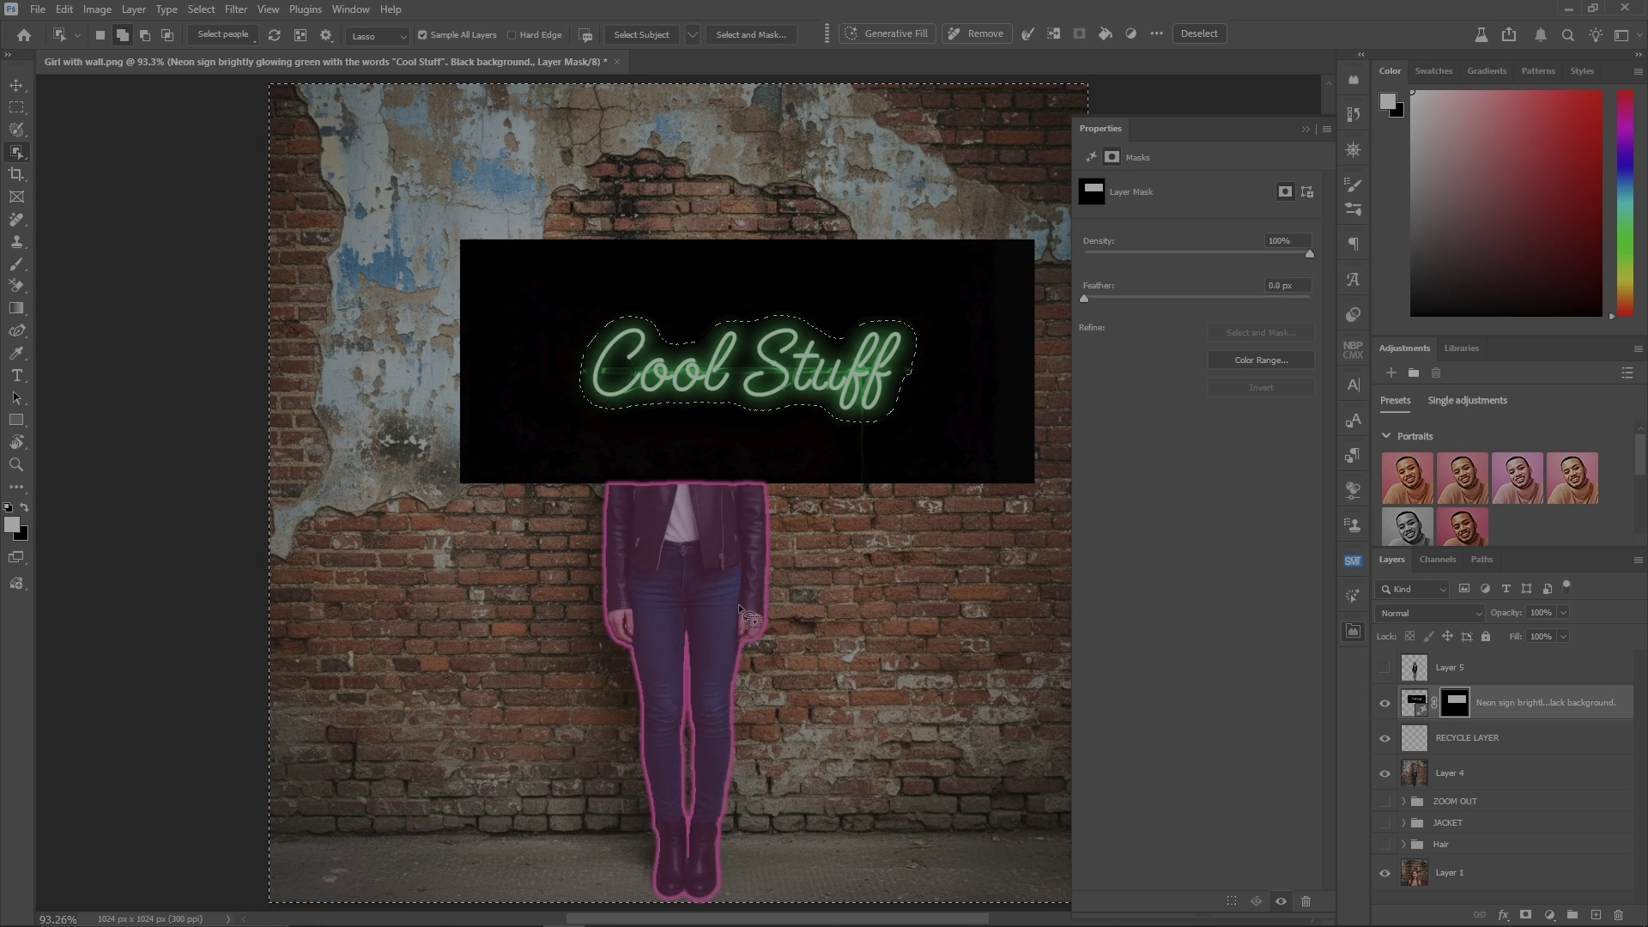
key("b")
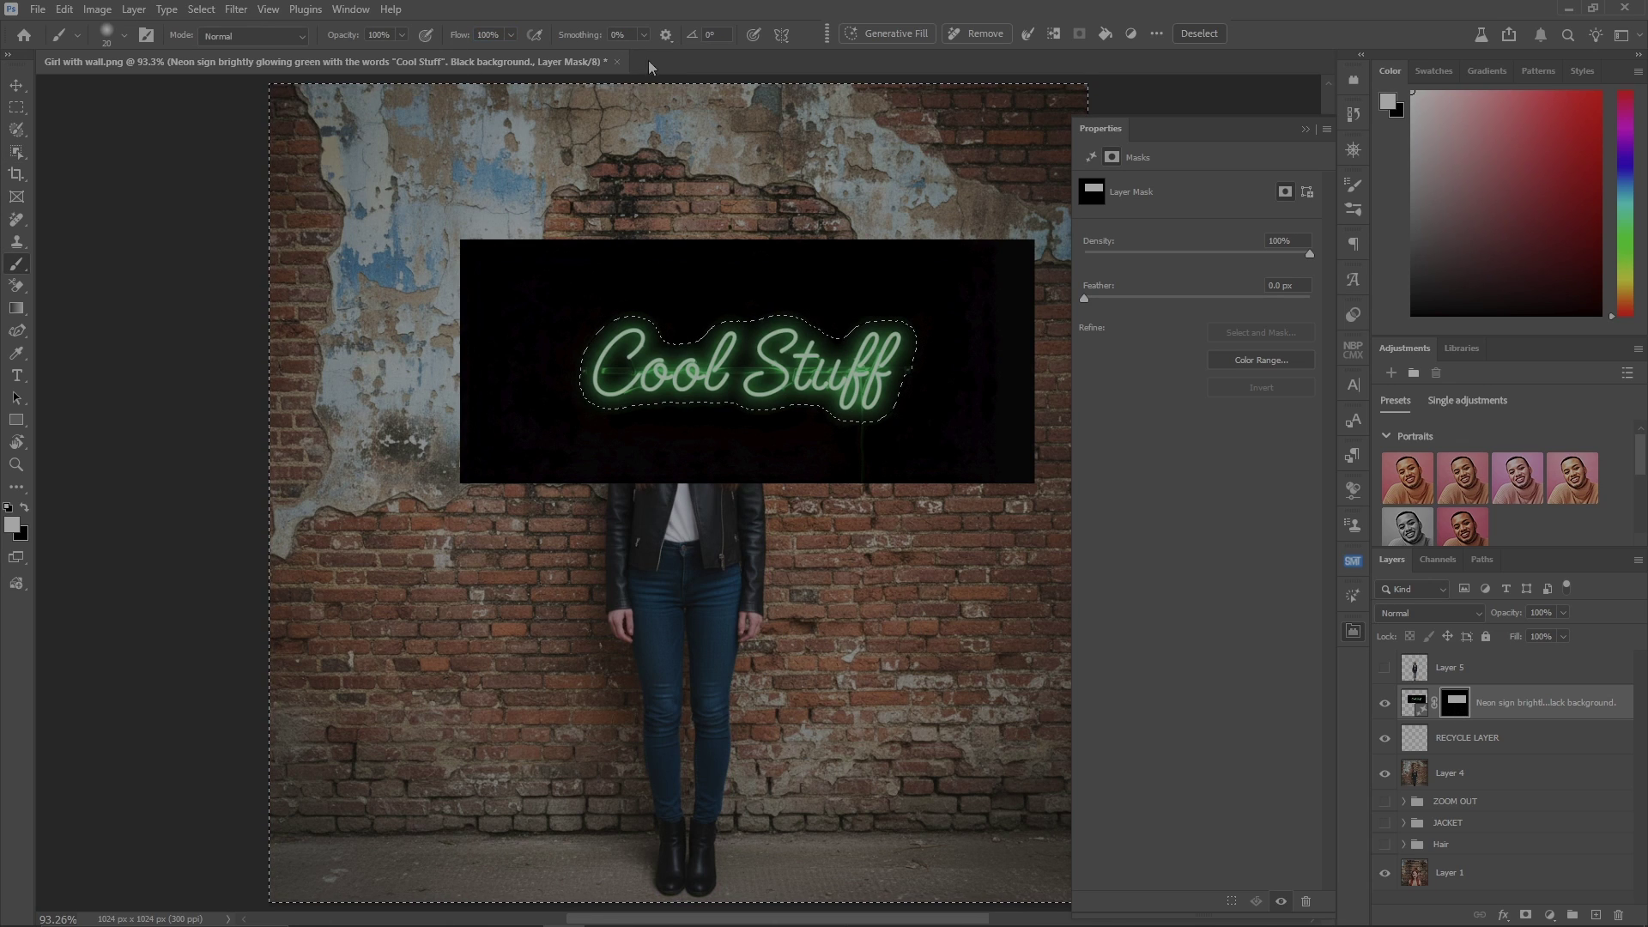
key("bracketright")
key("bracketright")
key("bracketright")
key("bracketright")
key("bracketright")
key("bracketright")
key("bracketright")
key("bracketright")
key("bracketright")
key("bracketright")
key("bracketright")
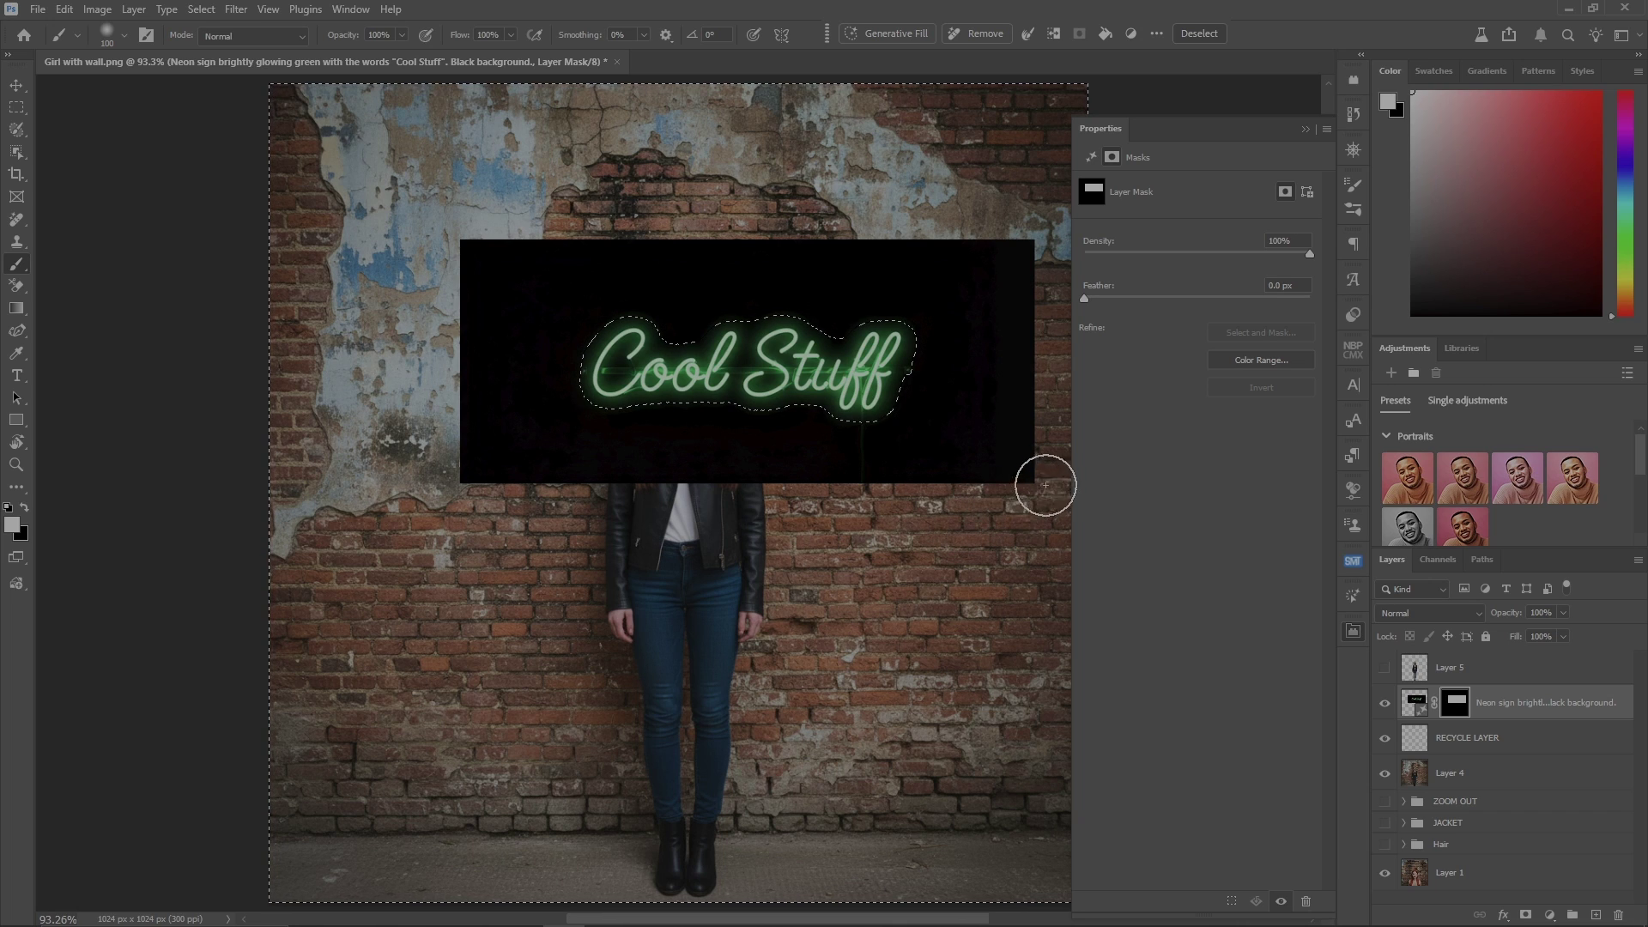
key("x")
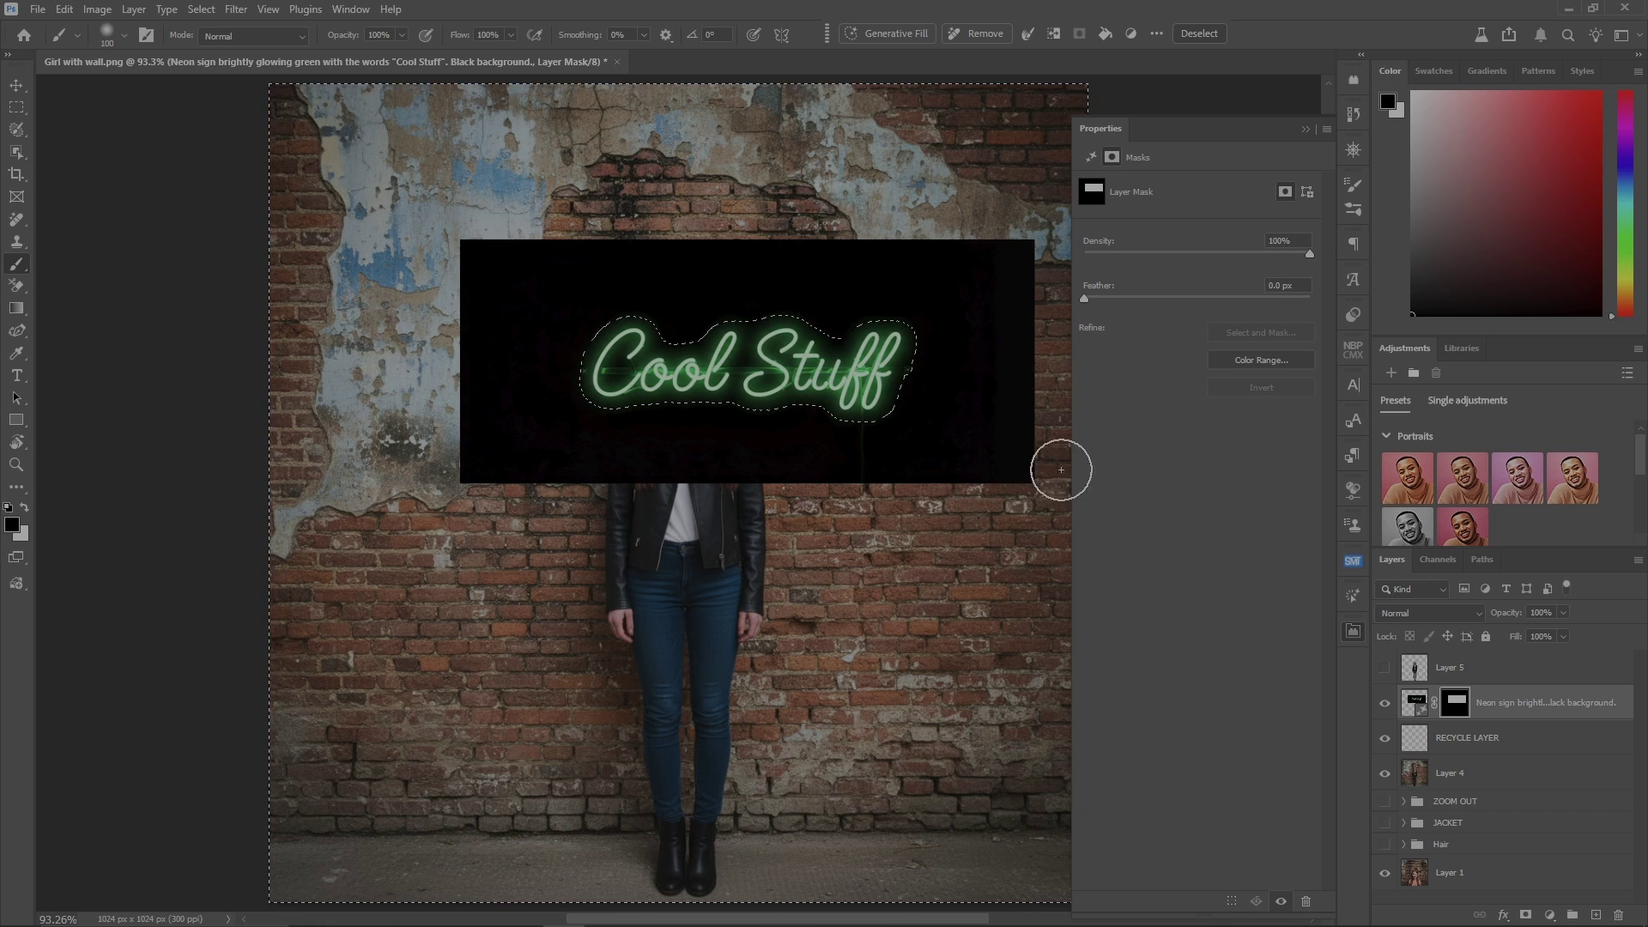
mouse_move(669, 292)
left_mouse_down()
mouse_move(490, 361)
mouse_move(624, 475)
mouse_move(986, 442)
mouse_move(1056, 235)
mouse_move(714, 350)
left_mouse_up()
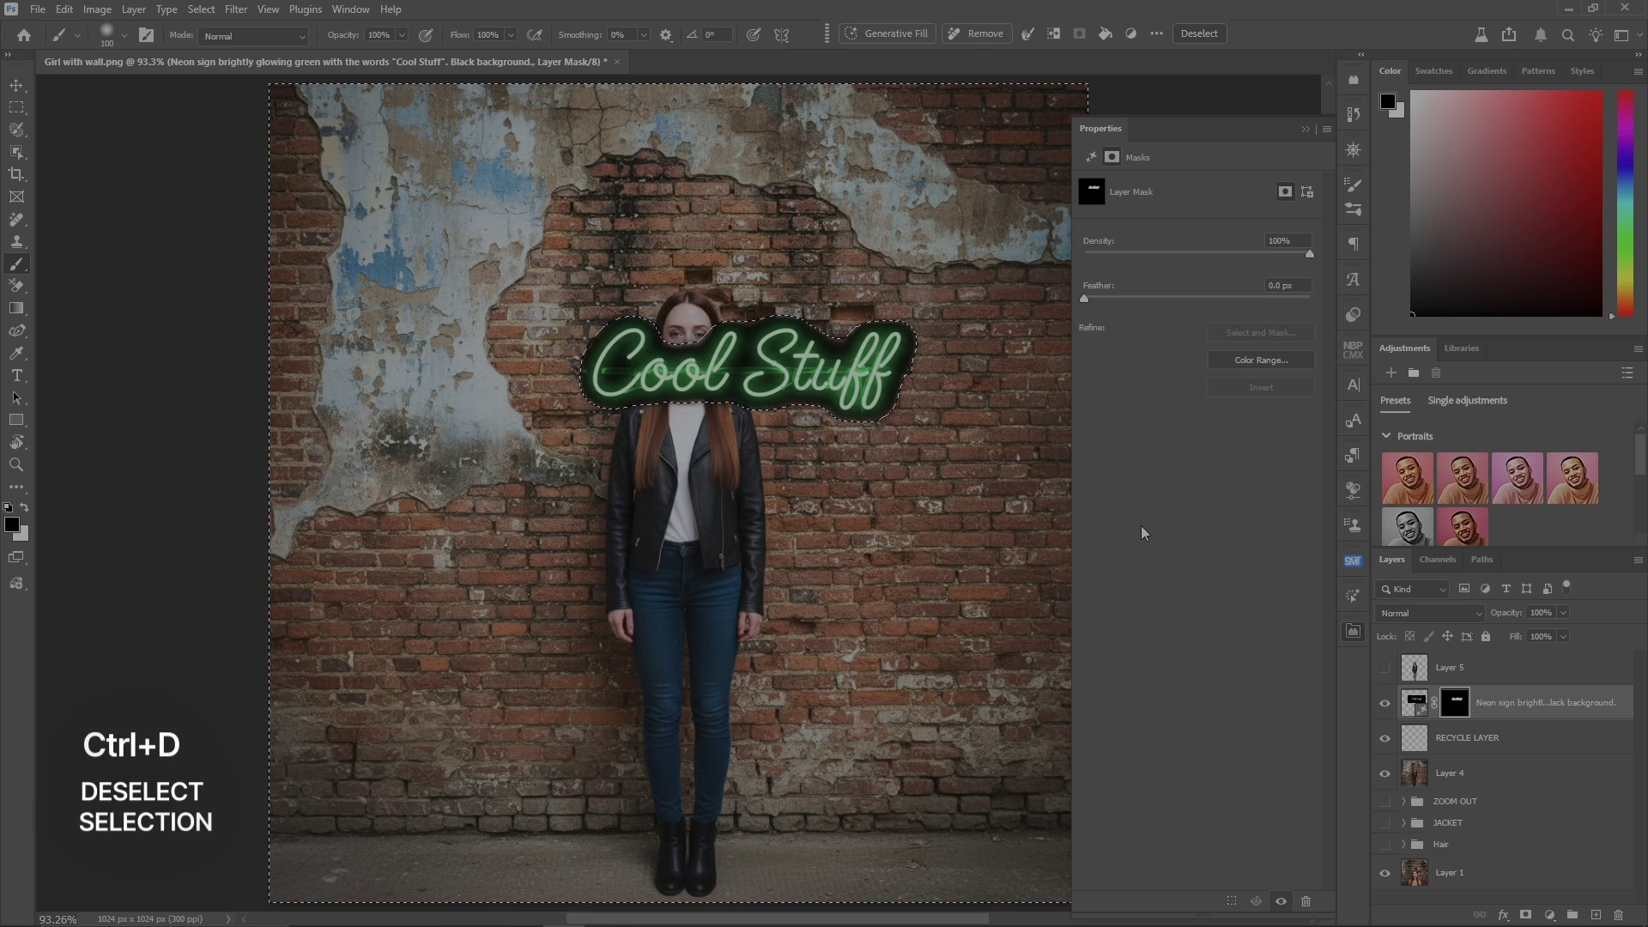
key("ctrl+d")
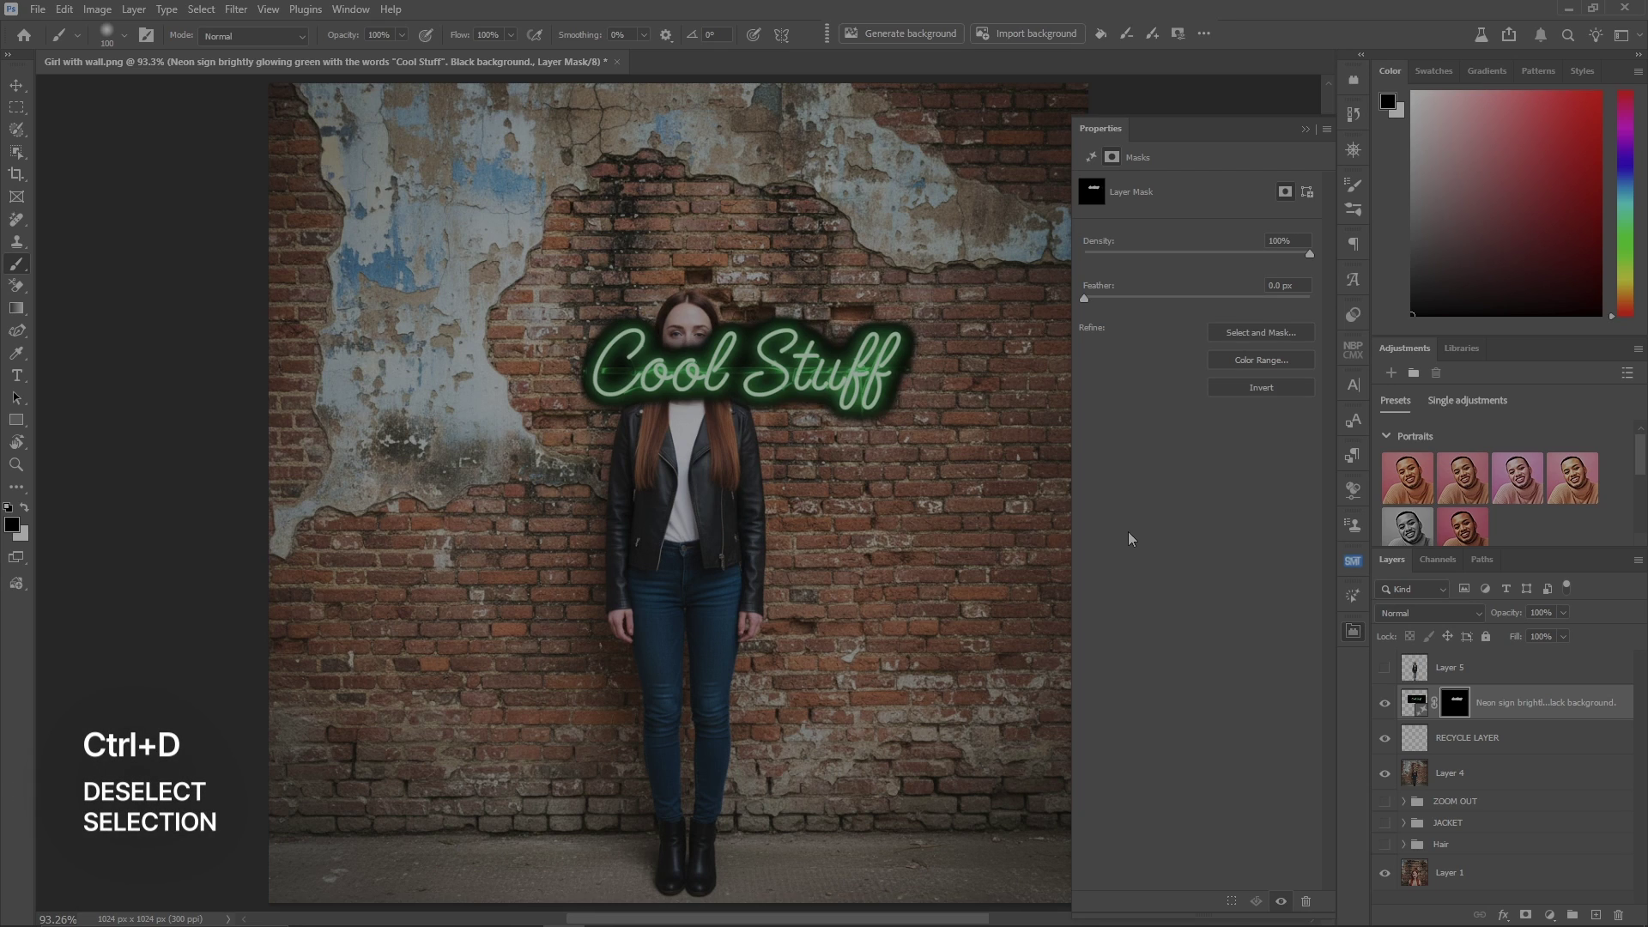
Show Layer 5 in front and reposition the Cool Stuff sign on the wall
left_click(1385, 668)
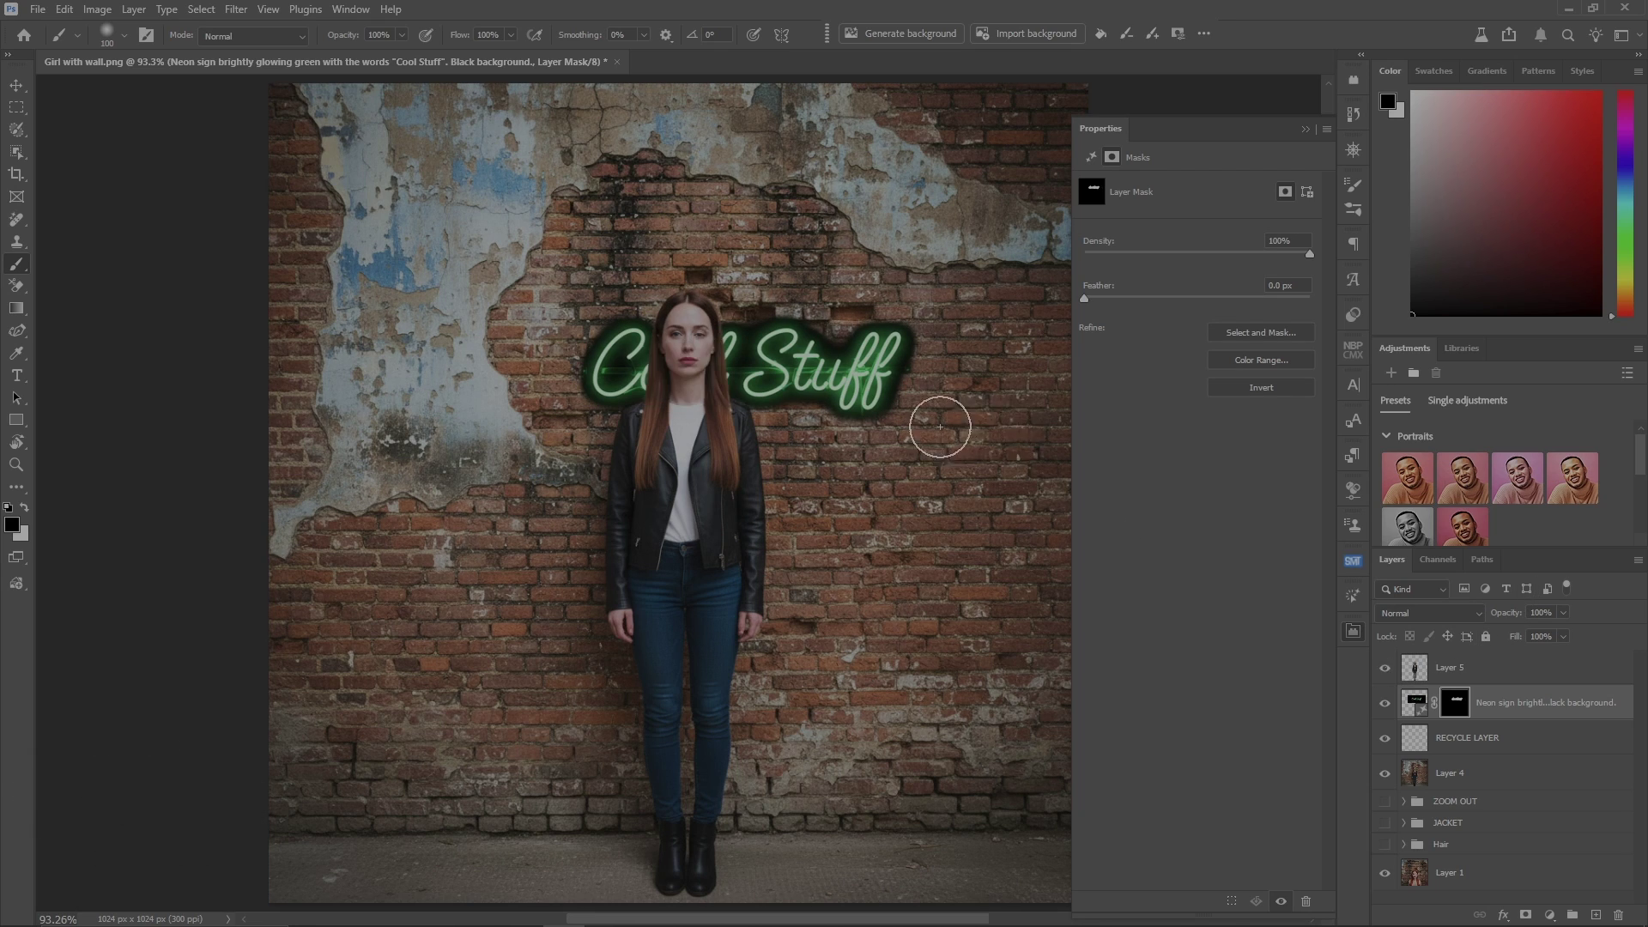
left_click(1417, 706)
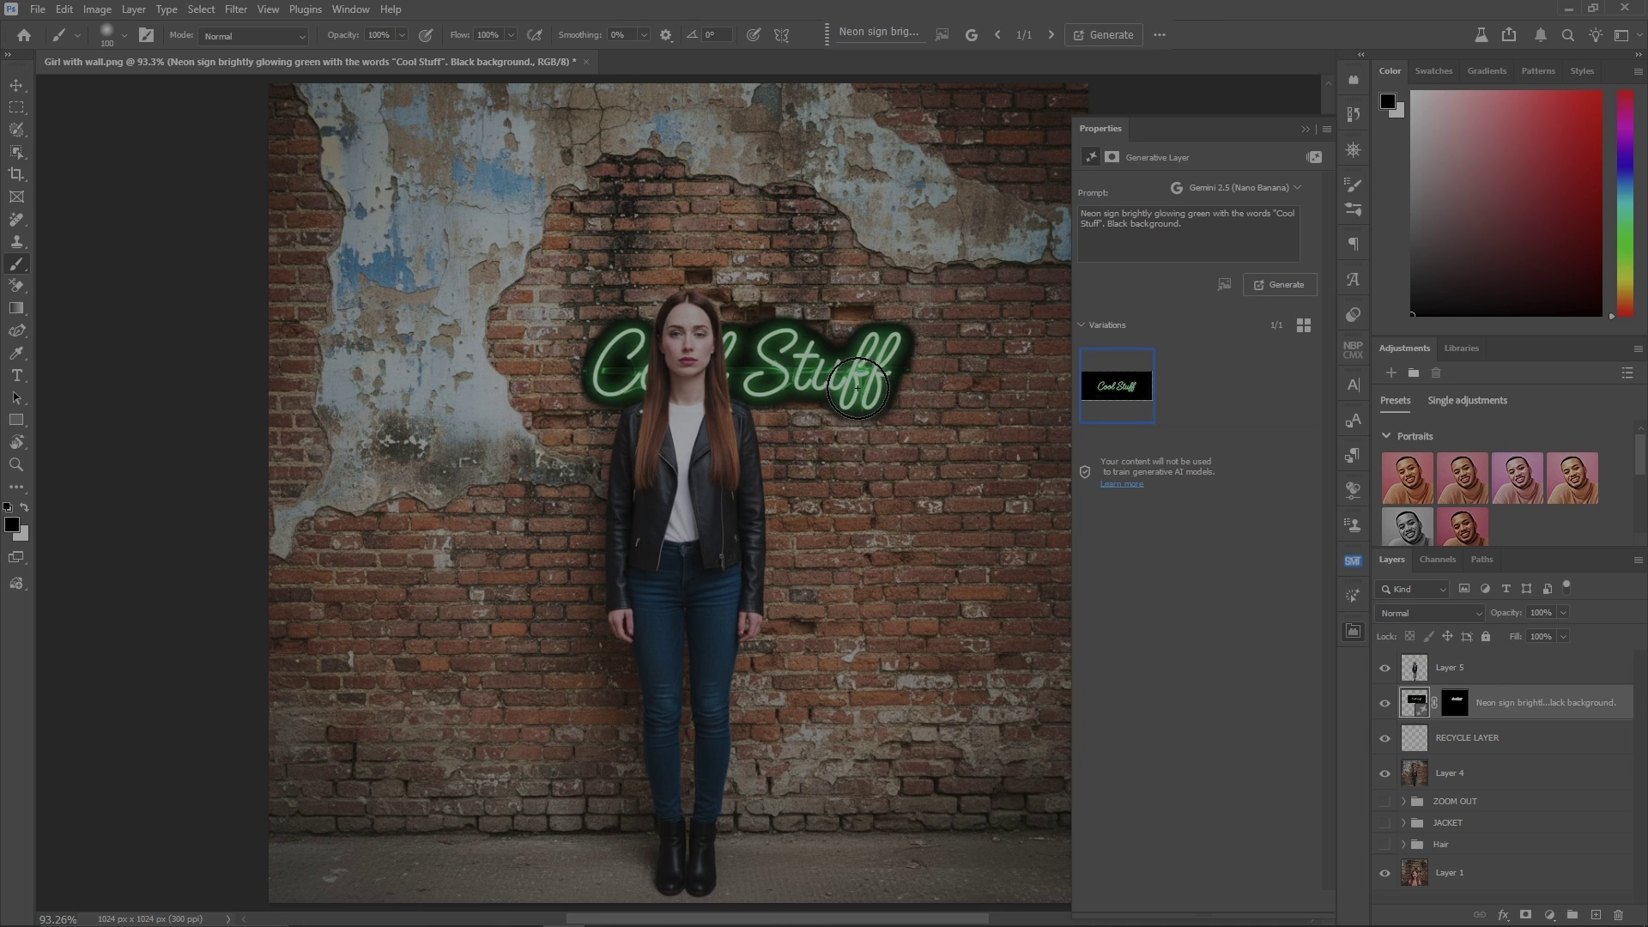
key("v")
mouse_move(861, 395)
left_mouse_down()
mouse_move(923, 412)
mouse_move(749, 292)
mouse_move(832, 378)
mouse_move(817, 506)
mouse_move(671, 345)
mouse_move(826, 448)
left_mouse_up()
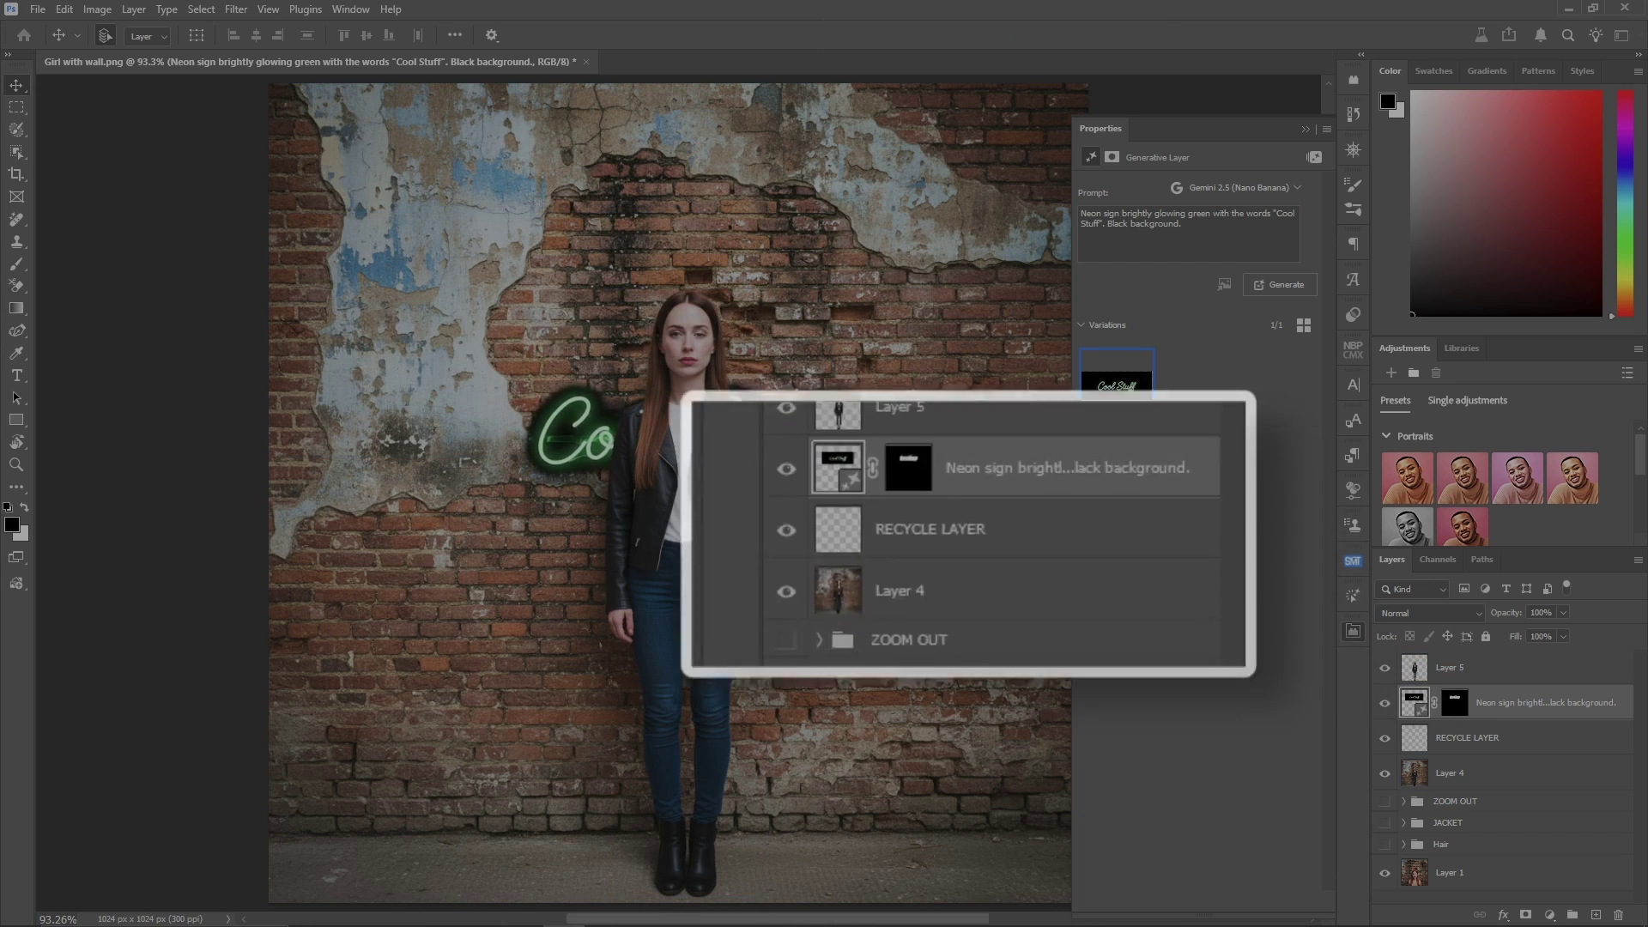
Hide the neon sign layer and Layer 5, and select RECYCLE LAYER
left_click(1385, 703)
left_click(1389, 668)
left_click(1385, 668)
left_click(1414, 738)
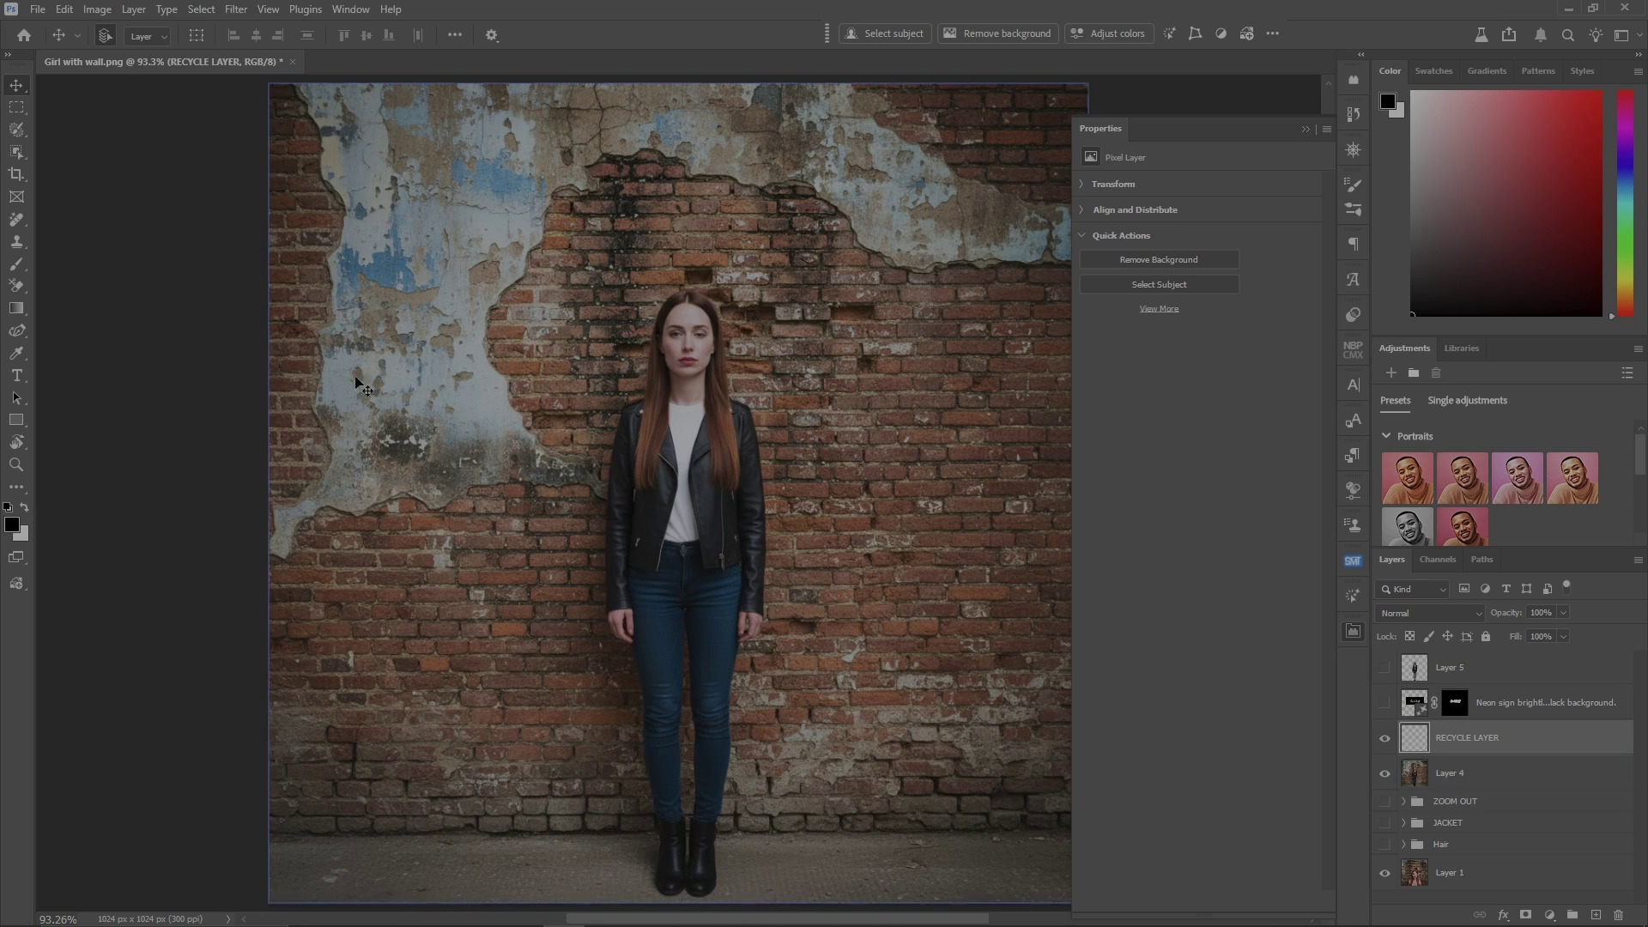
Generate leaping orange cats on black from the pasted prompt in a bottom-wide rectangle over her legs
left_click(18, 111)
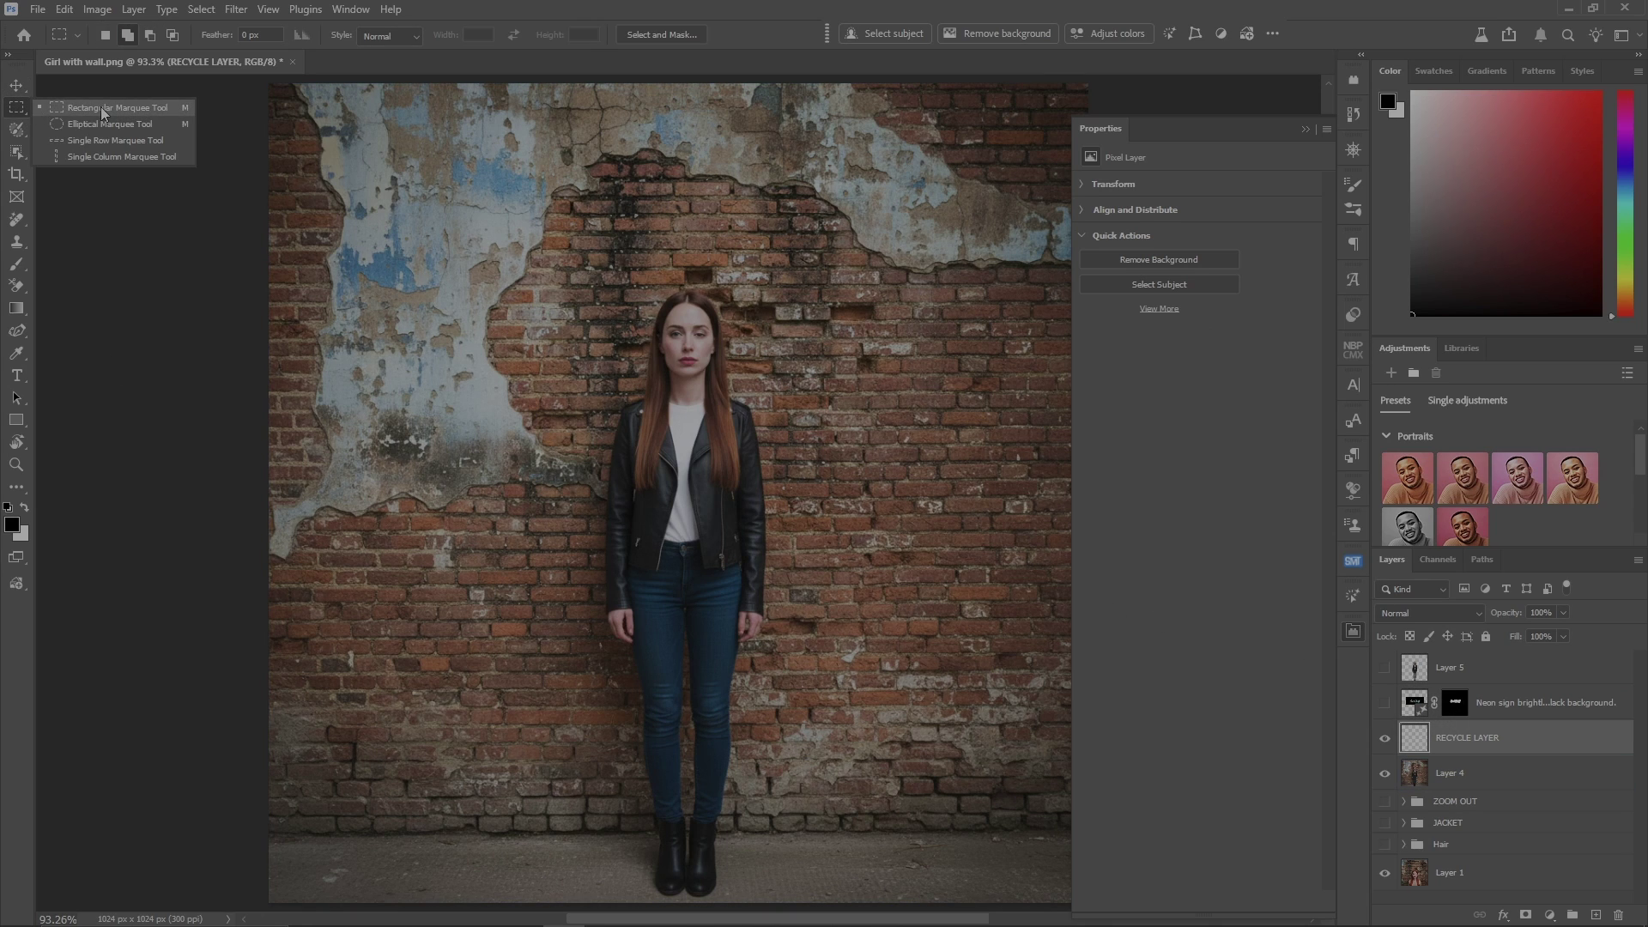
left_click(101, 109)
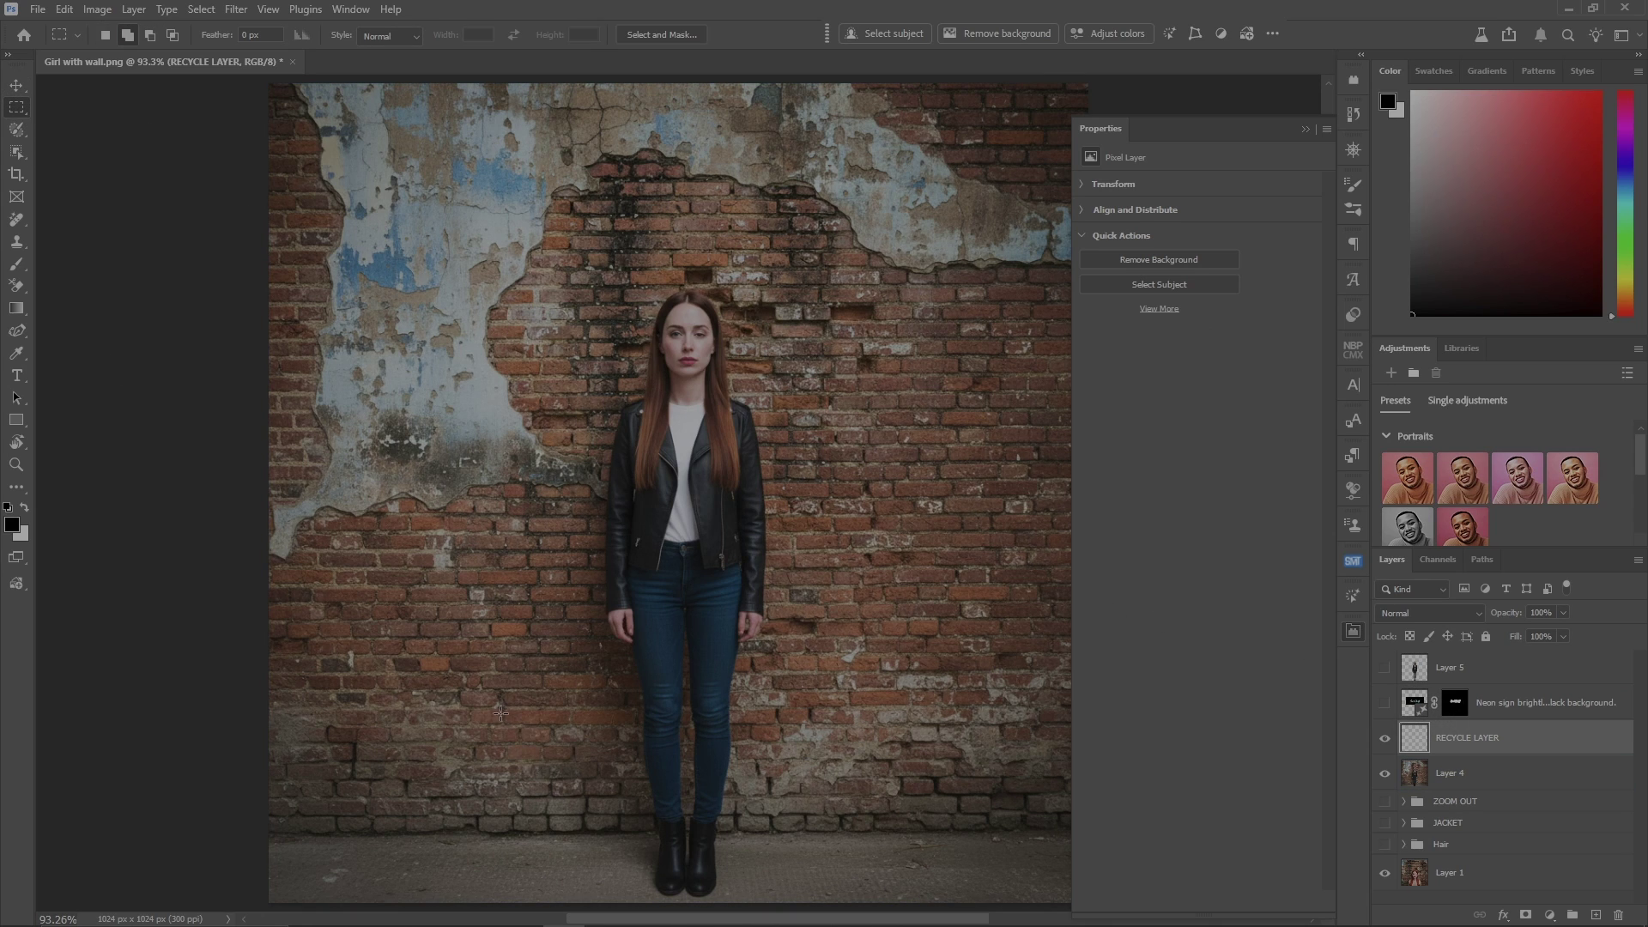
left_click_drag(416, 701, 567, 888)
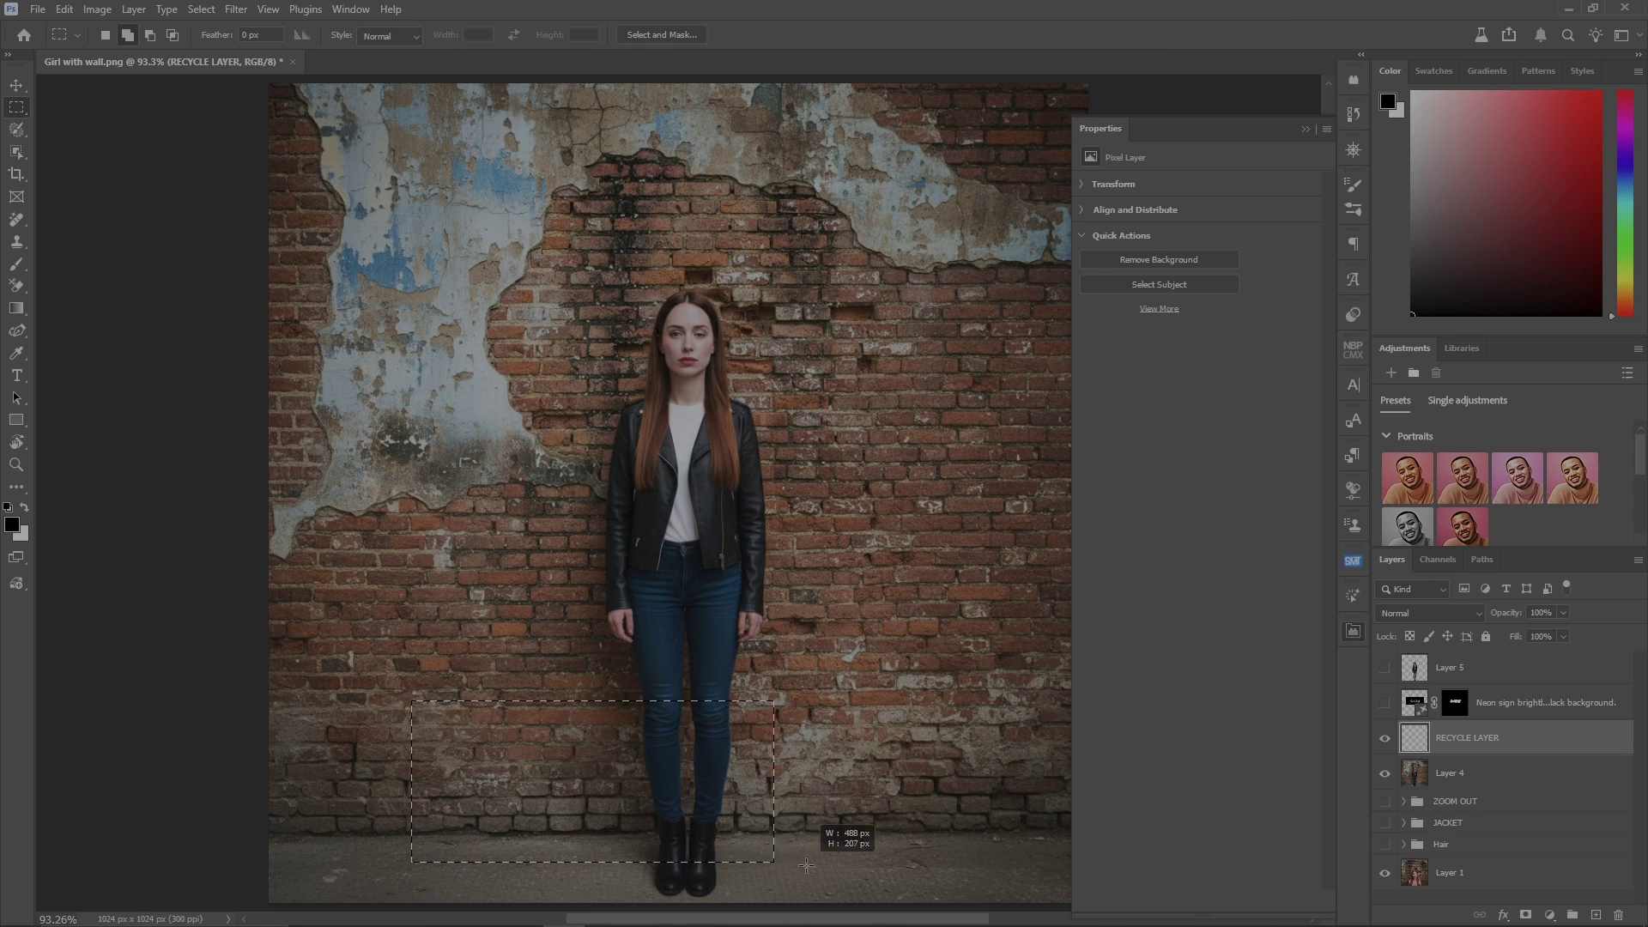
left_click_drag(1034, 889, 1051, 888)
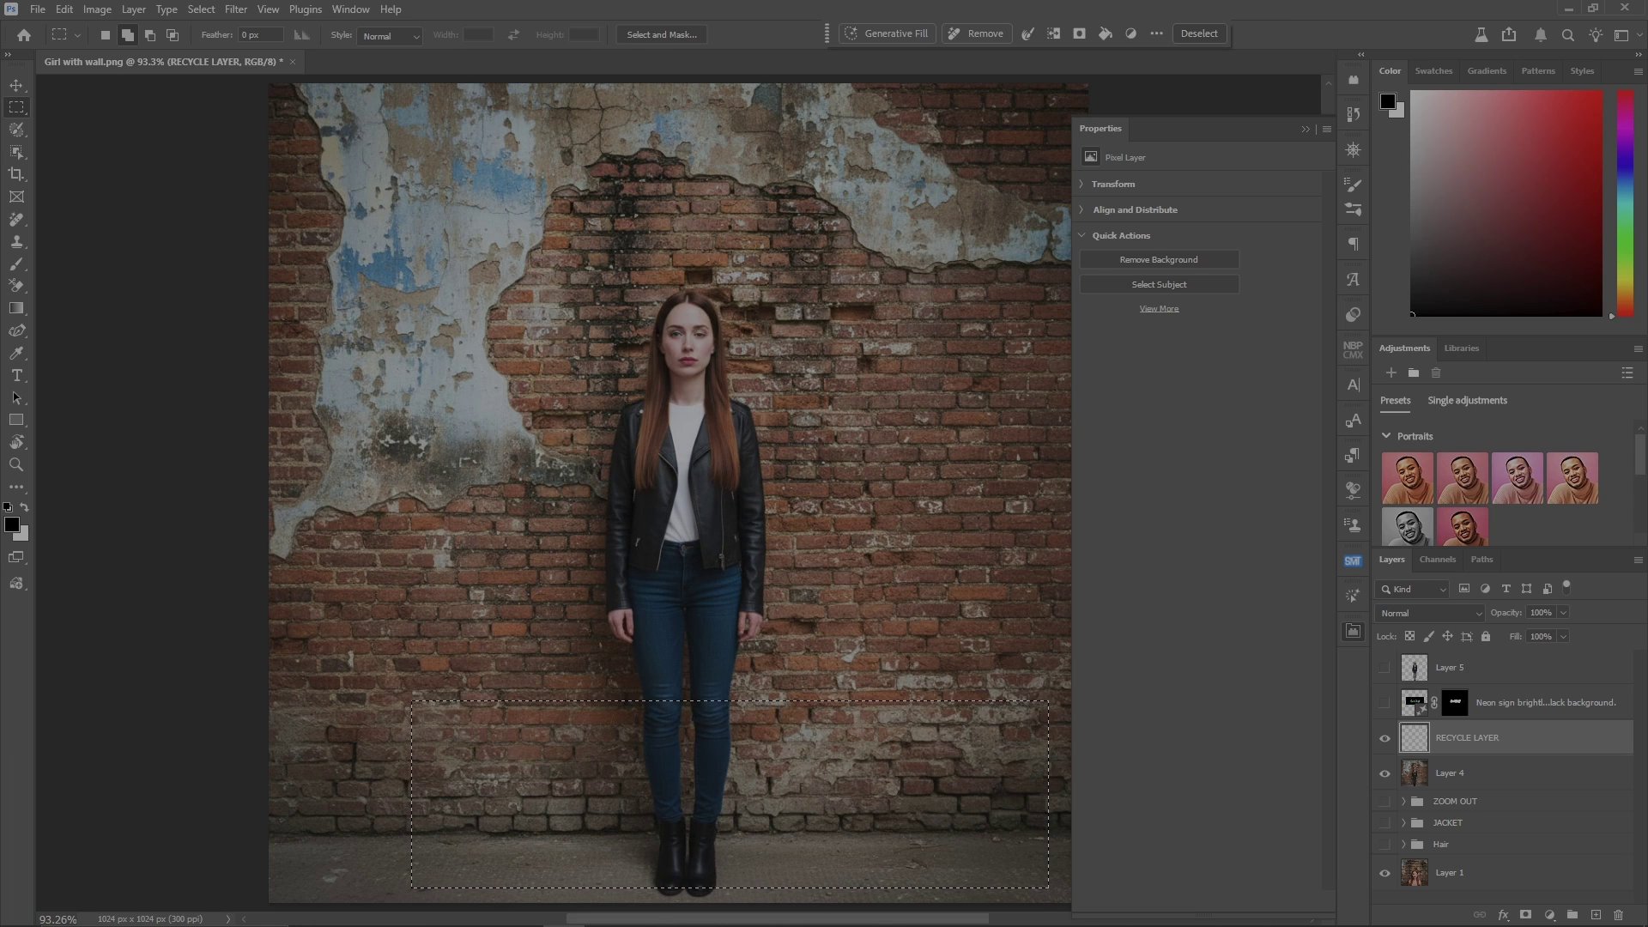
left_click(855, 36)
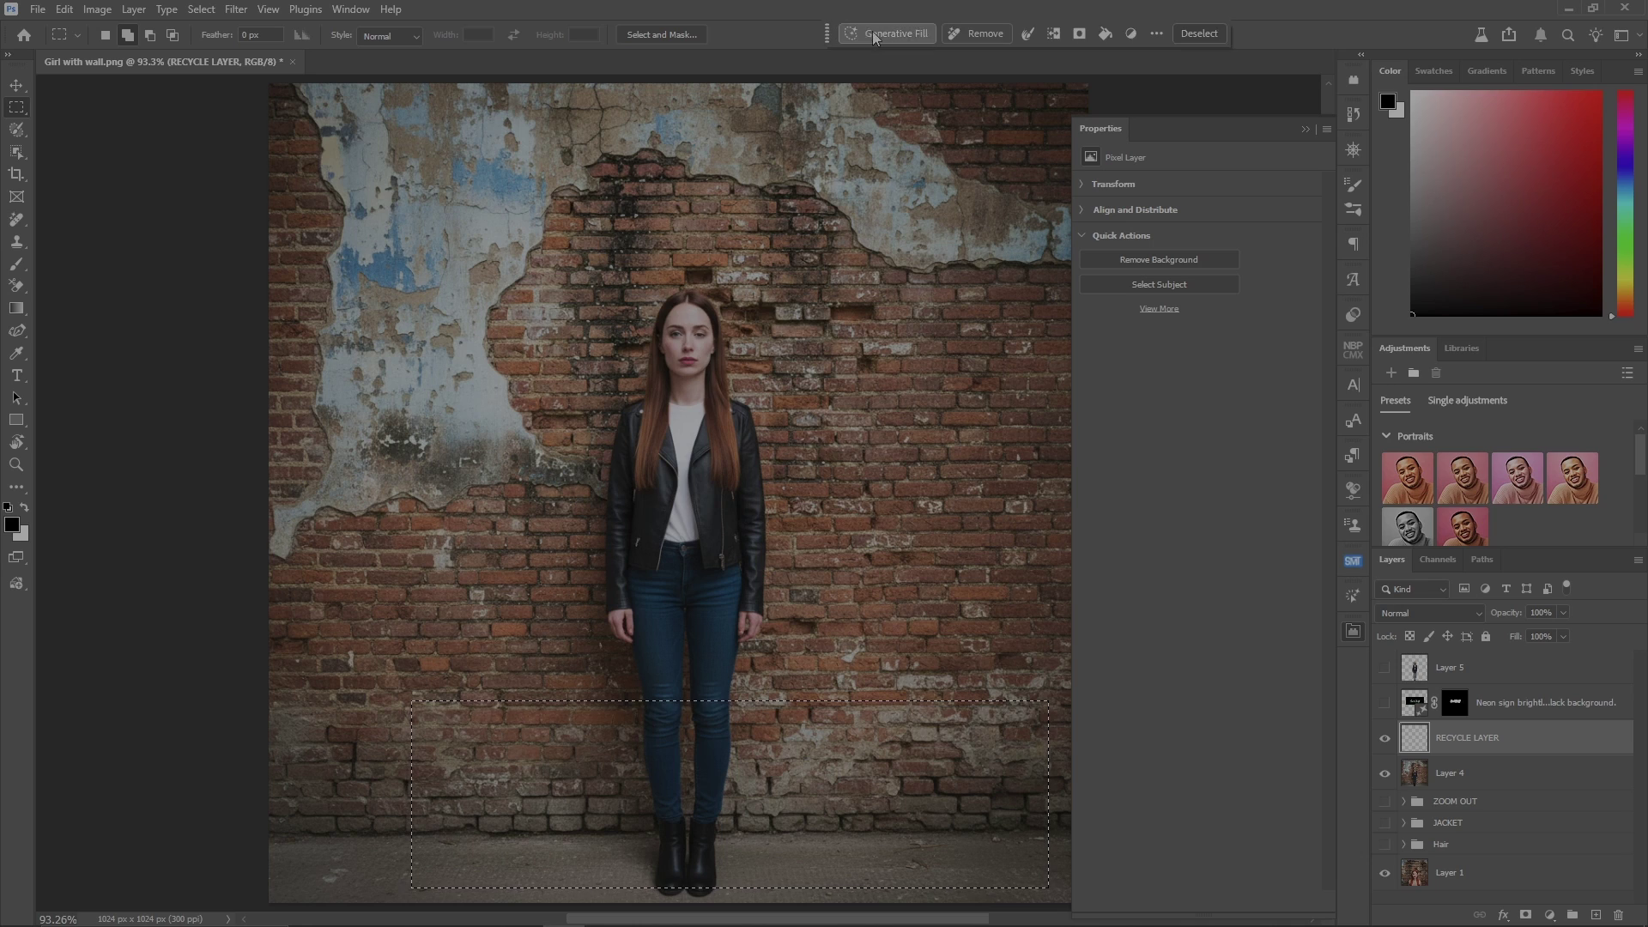
type("10 Orange cats jumping. Black backgound.")
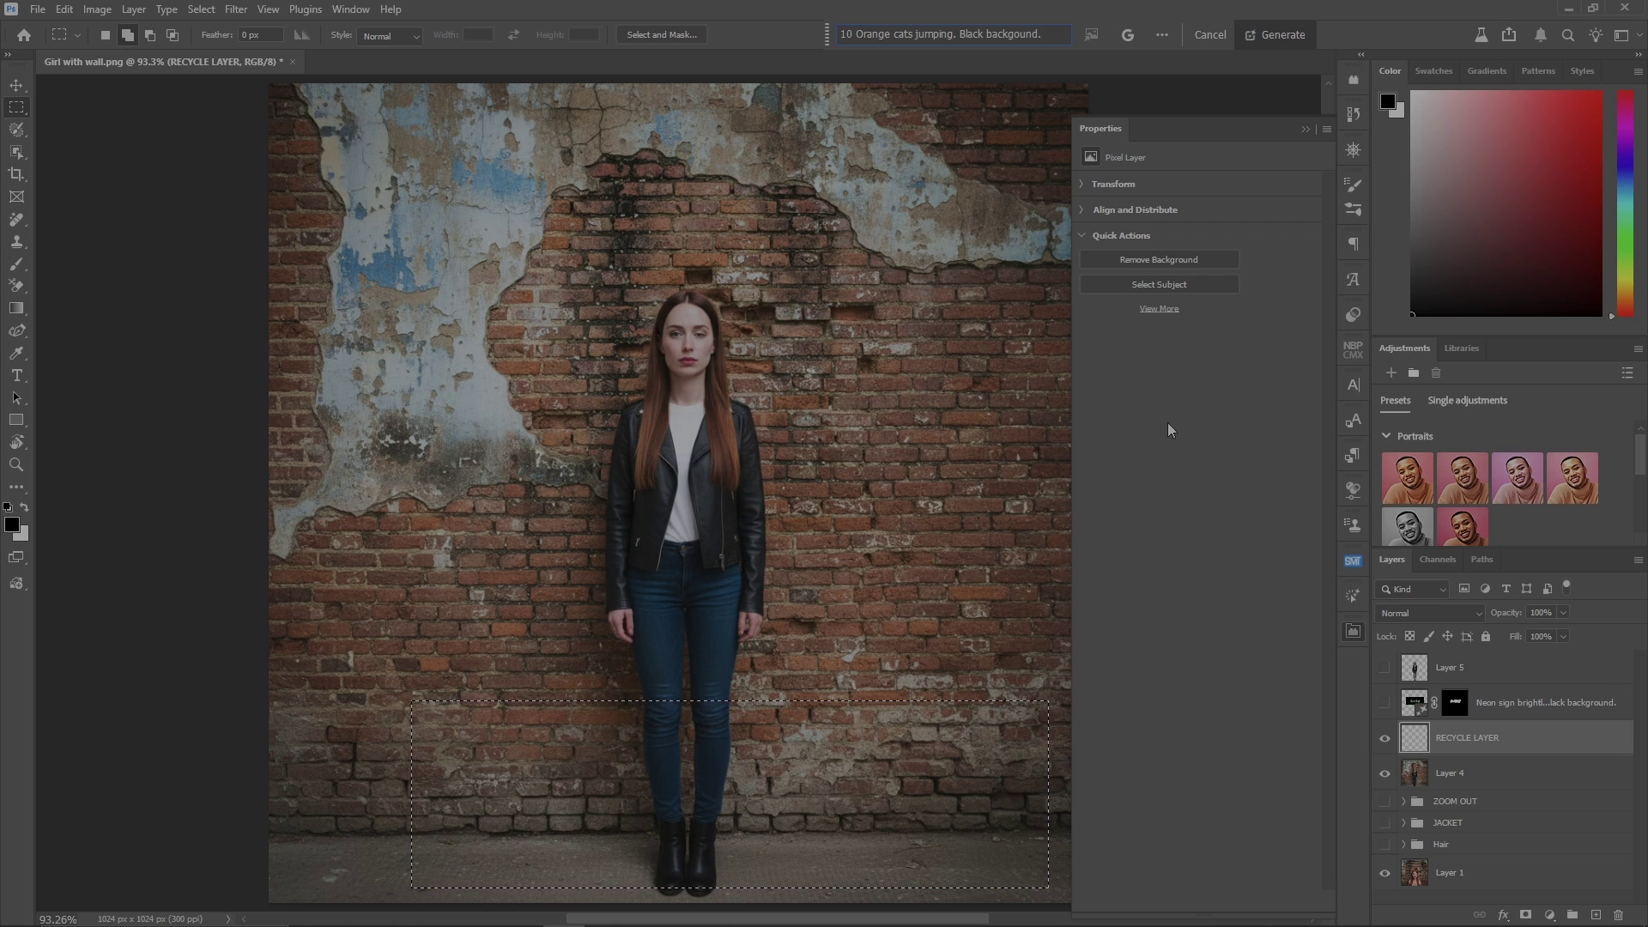
left_click(1279, 33)
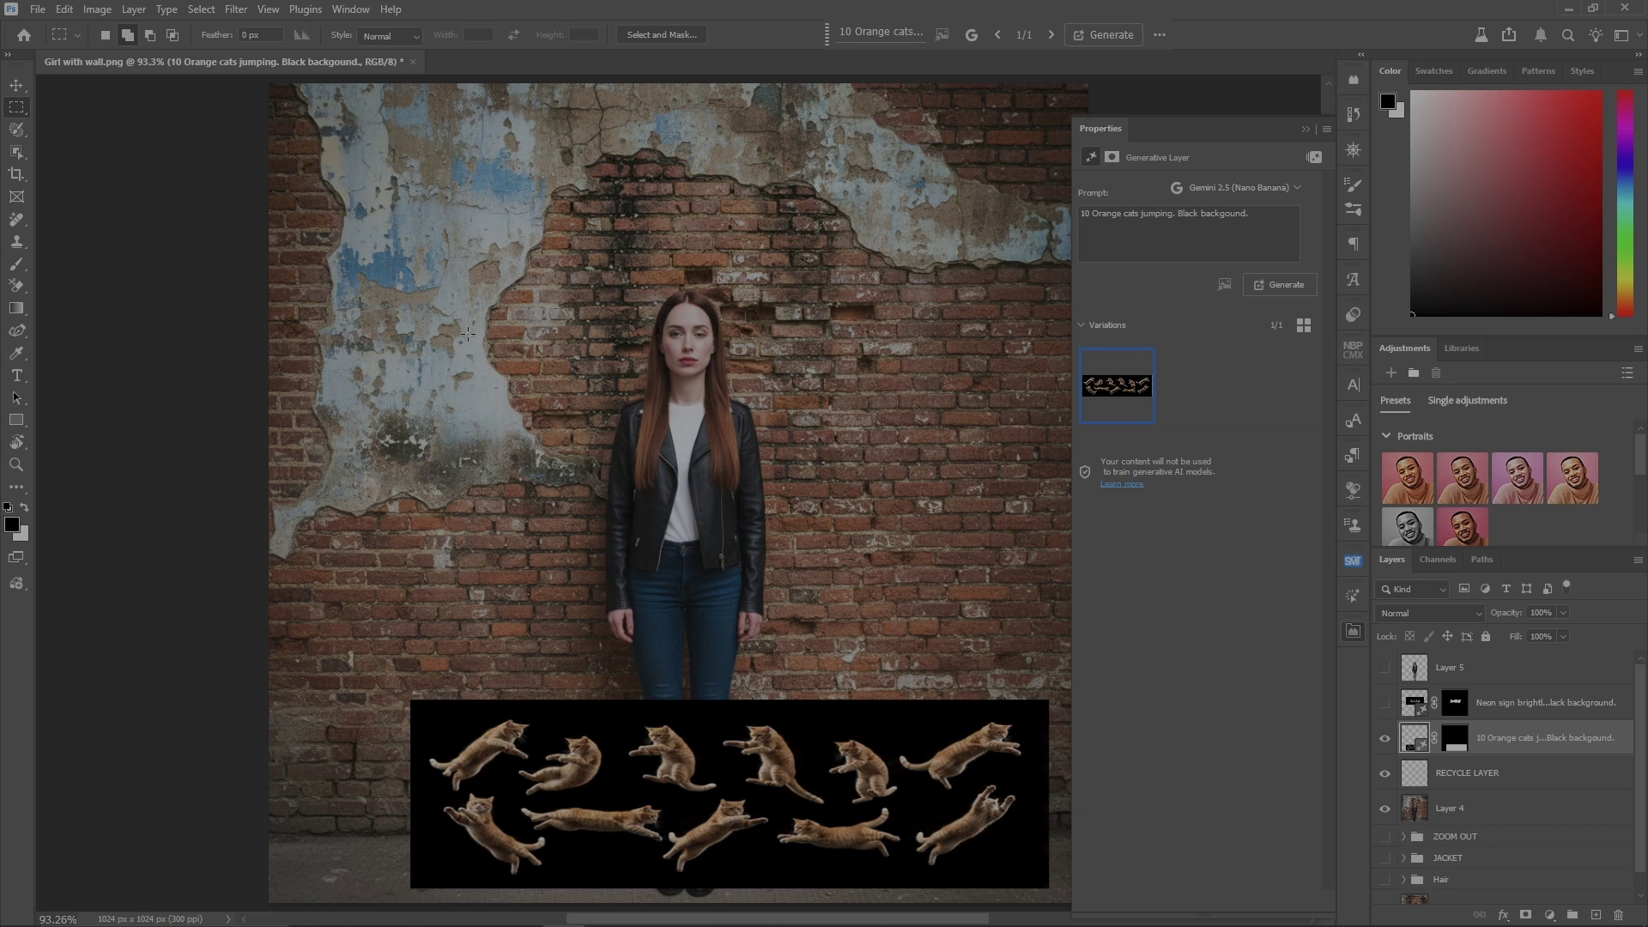
Select the cats as subject, invert, and paint the cats layer's mask black to hide the background
left_click(206, 17)
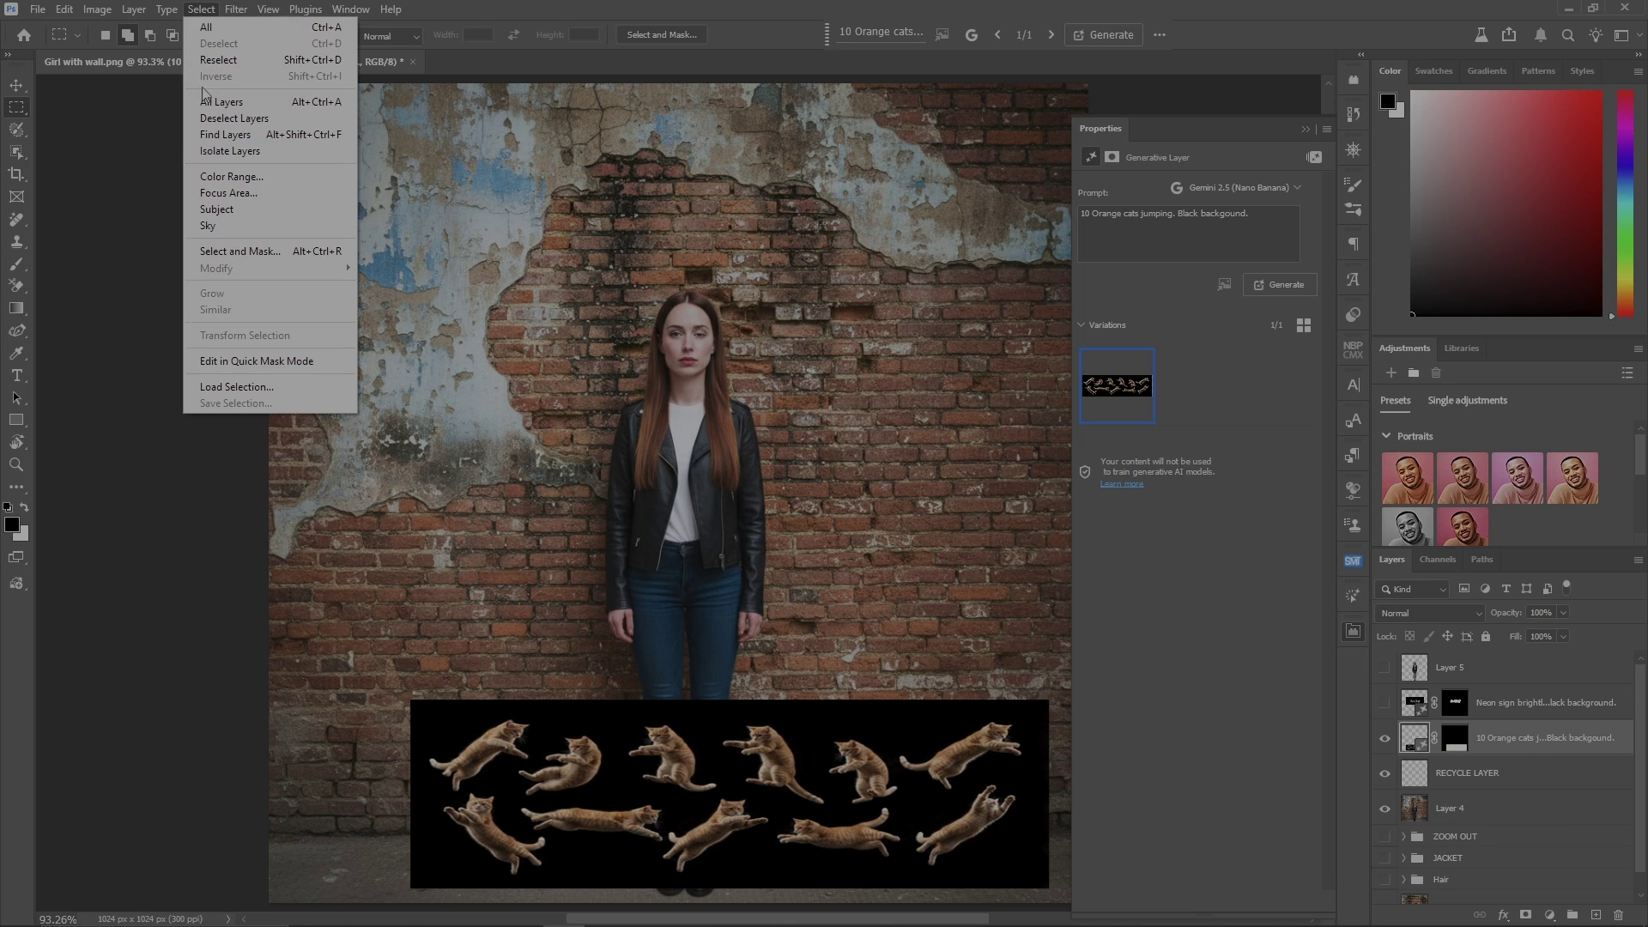
left_click(254, 205)
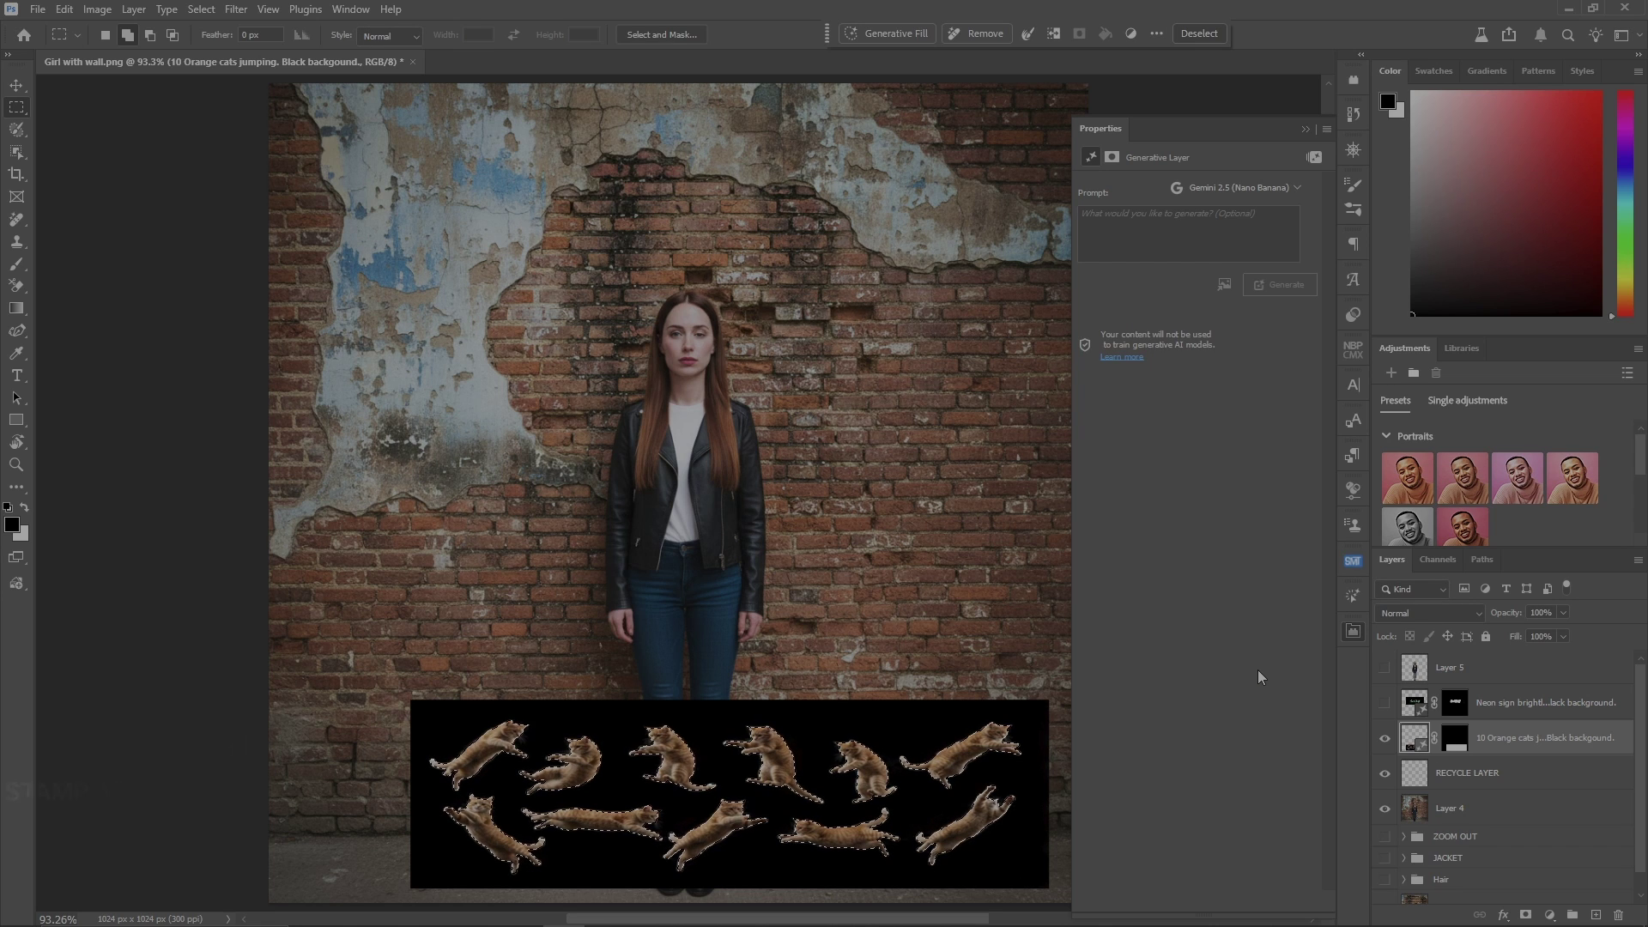
key("ctrl+shift+i")
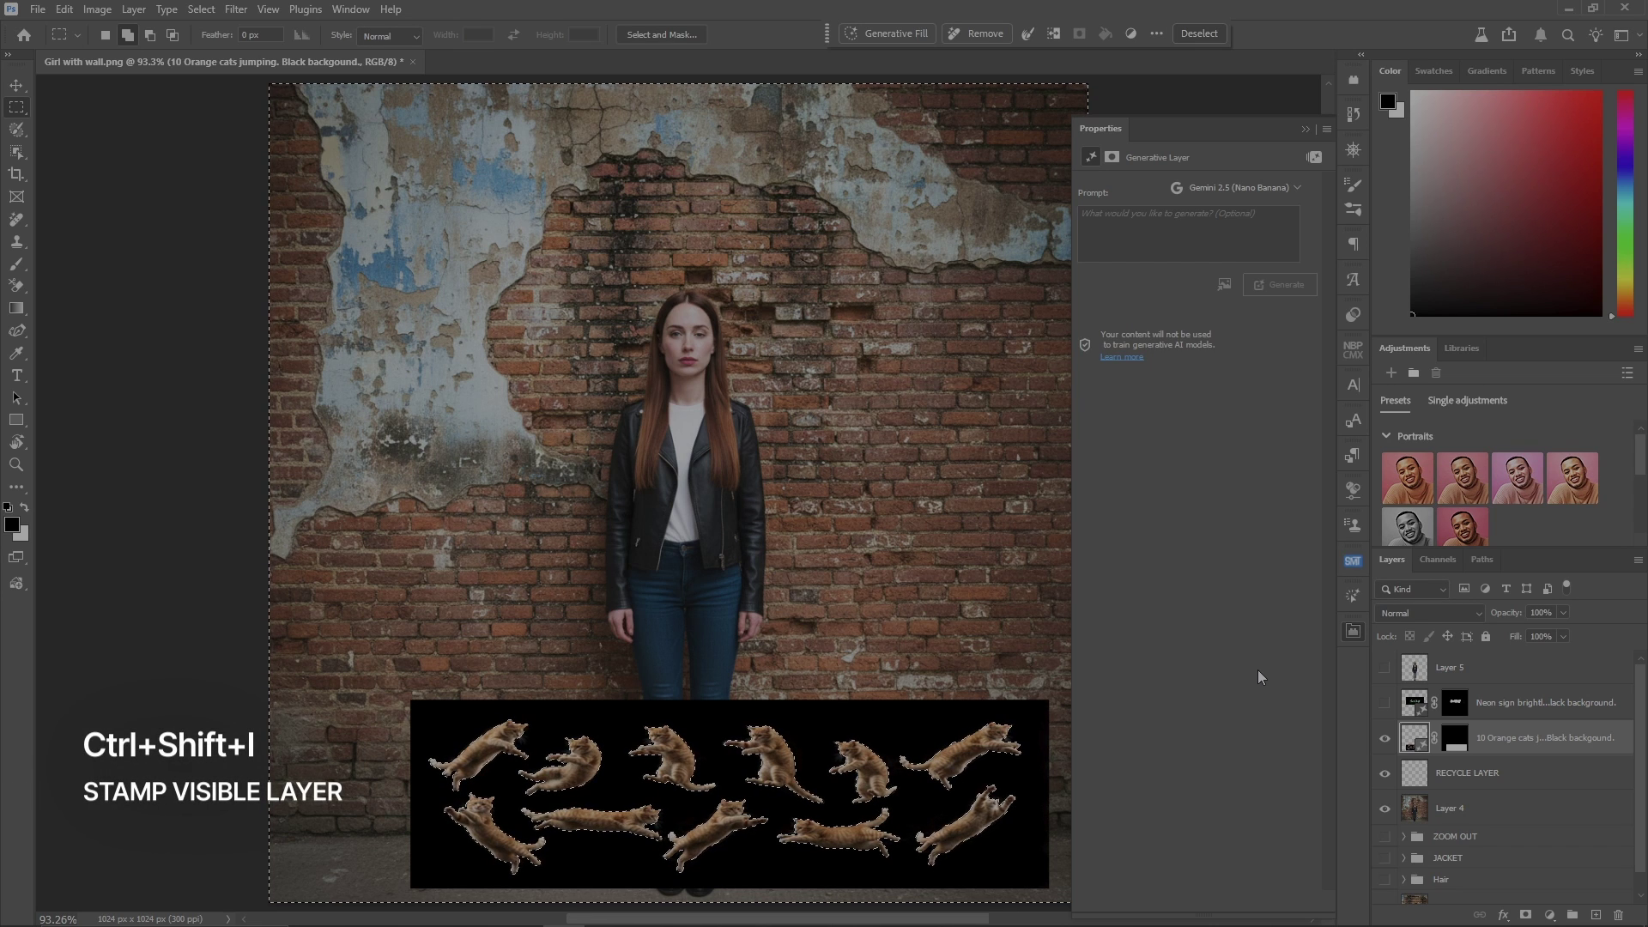
left_click(1111, 158)
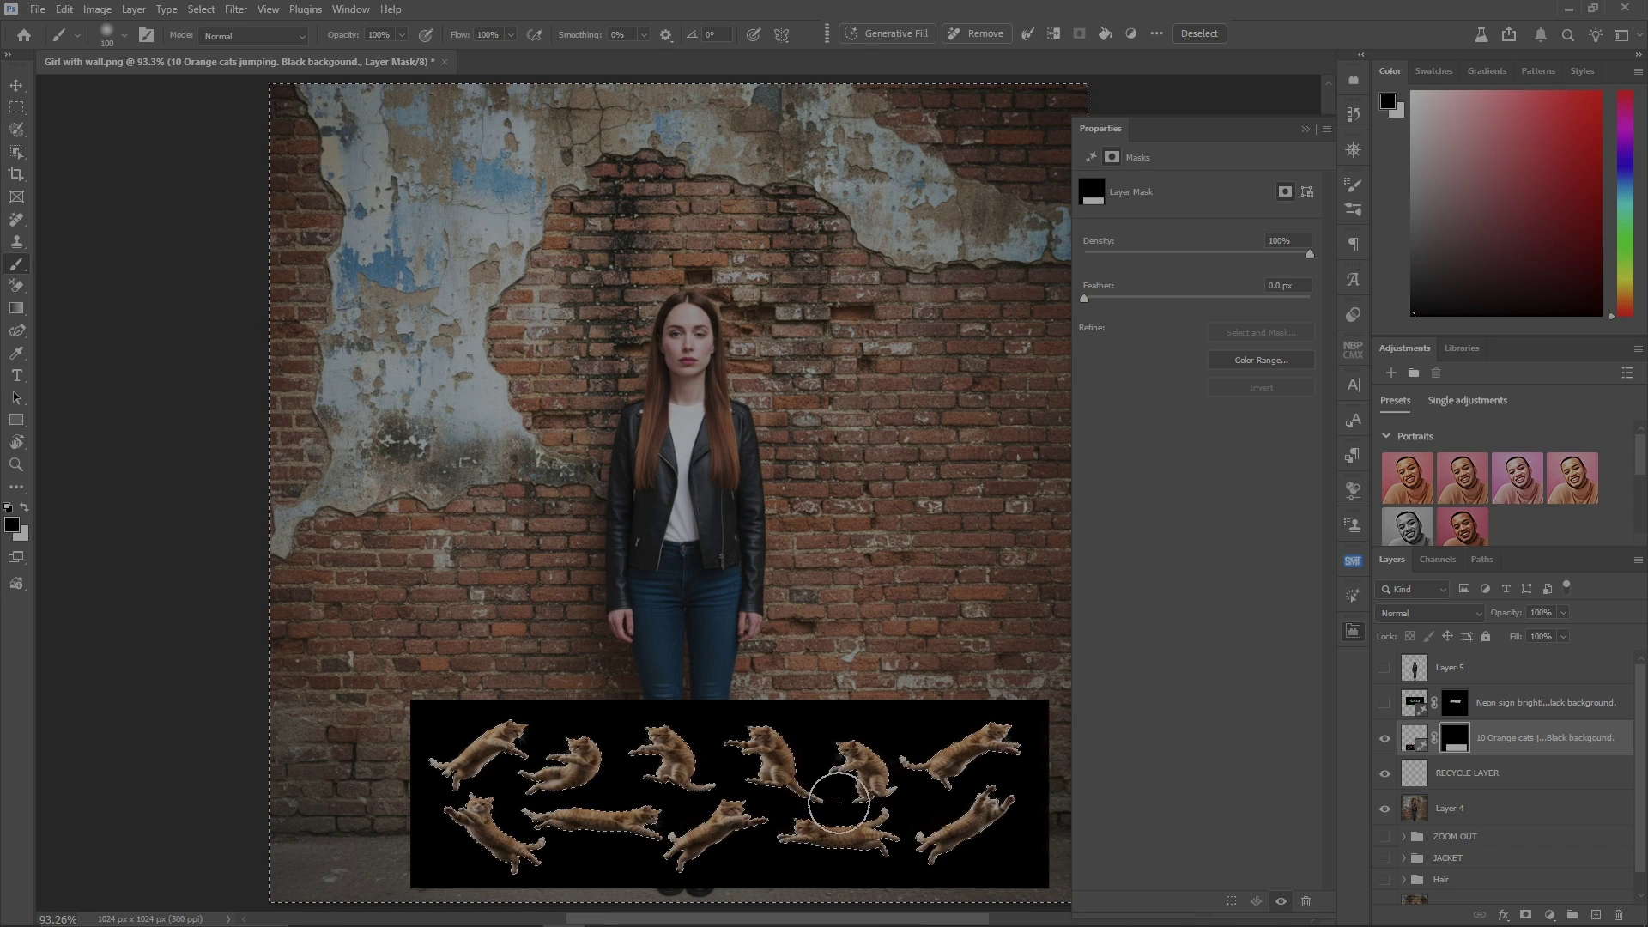
key("b")
mouse_move(1002, 724)
left_mouse_down()
mouse_move(583, 844)
mouse_move(471, 708)
mouse_move(738, 851)
mouse_move(401, 891)
mouse_move(951, 805)
mouse_move(1062, 889)
left_mouse_up()
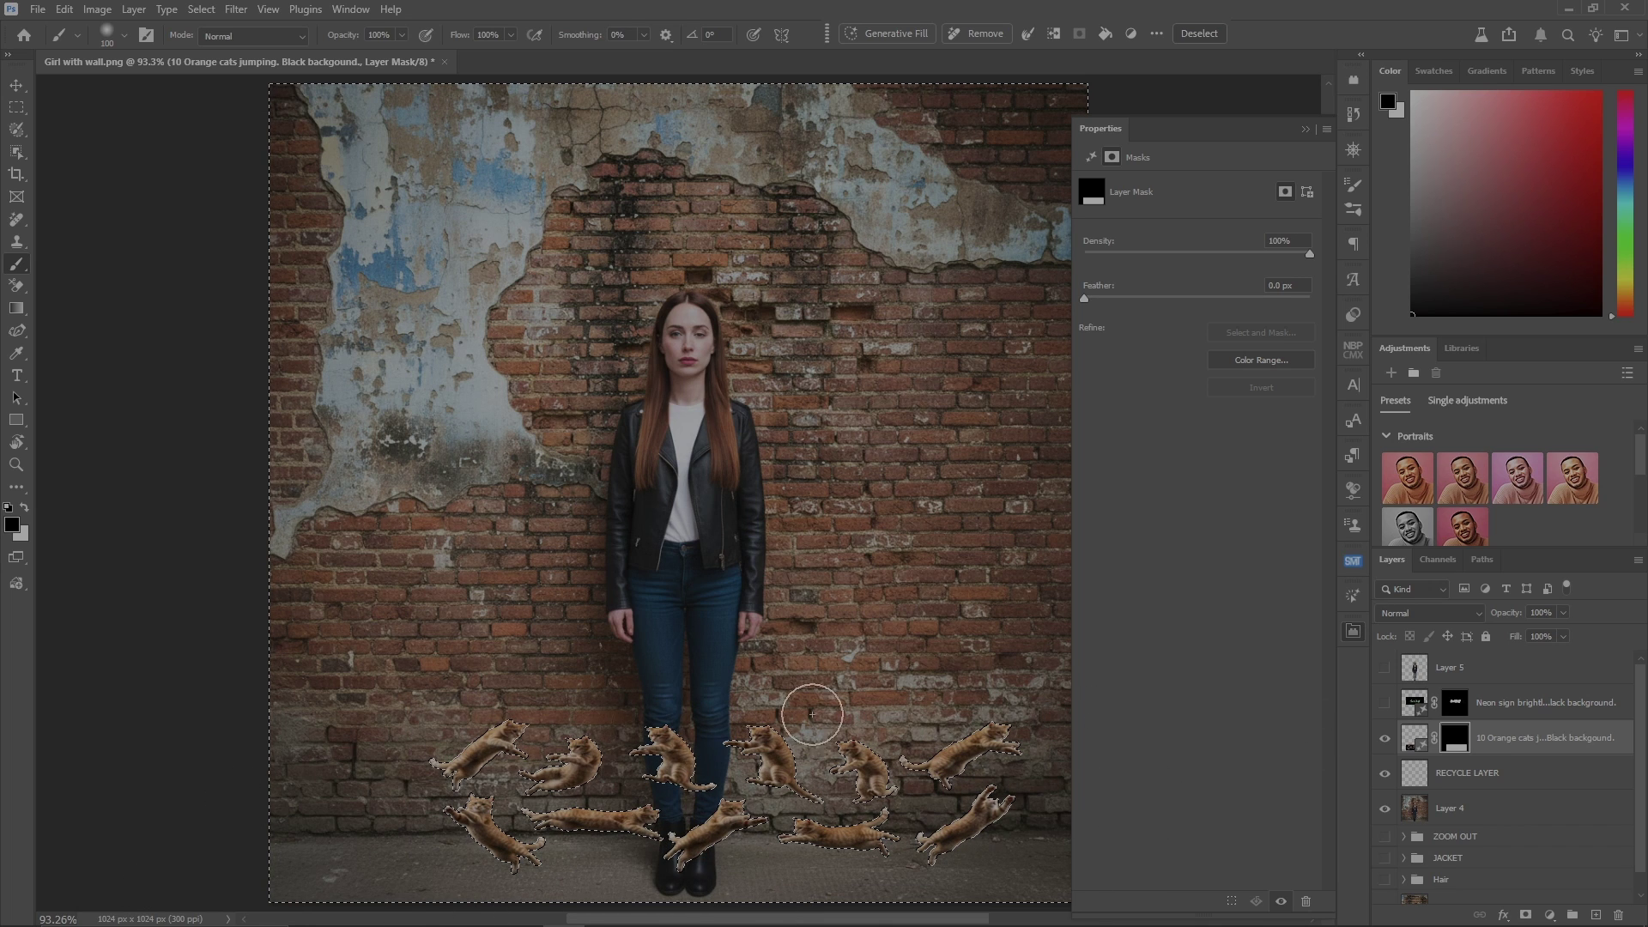
key("ctrl+d")
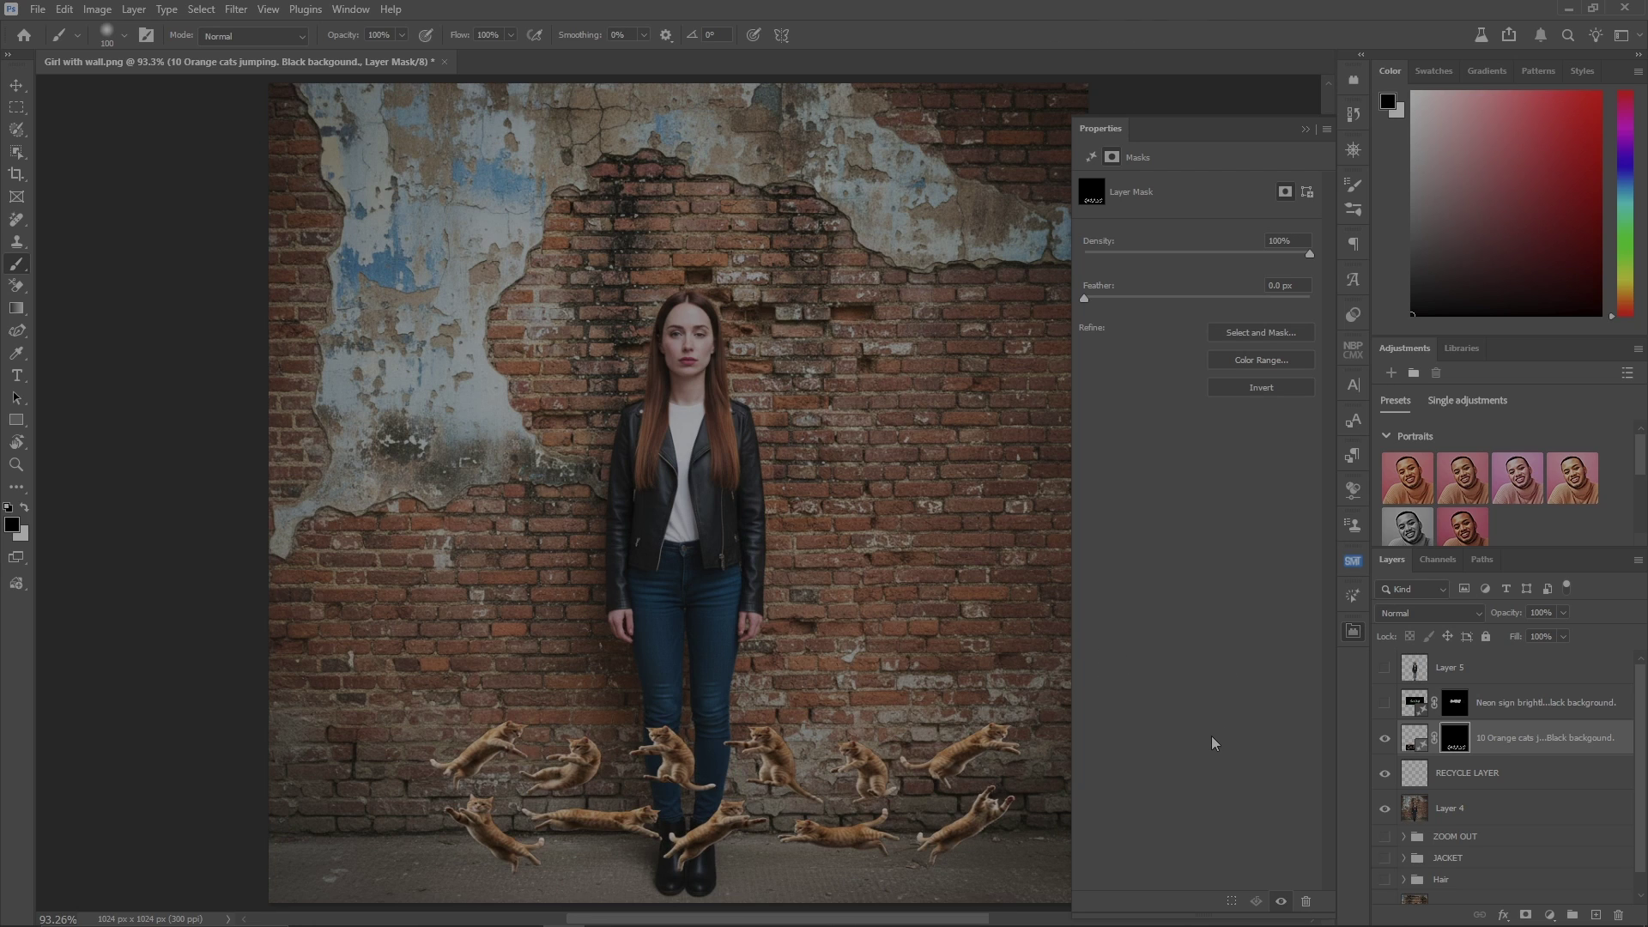
Show the woman cutout in front and shift the cats slightly left
left_click(1384, 669)
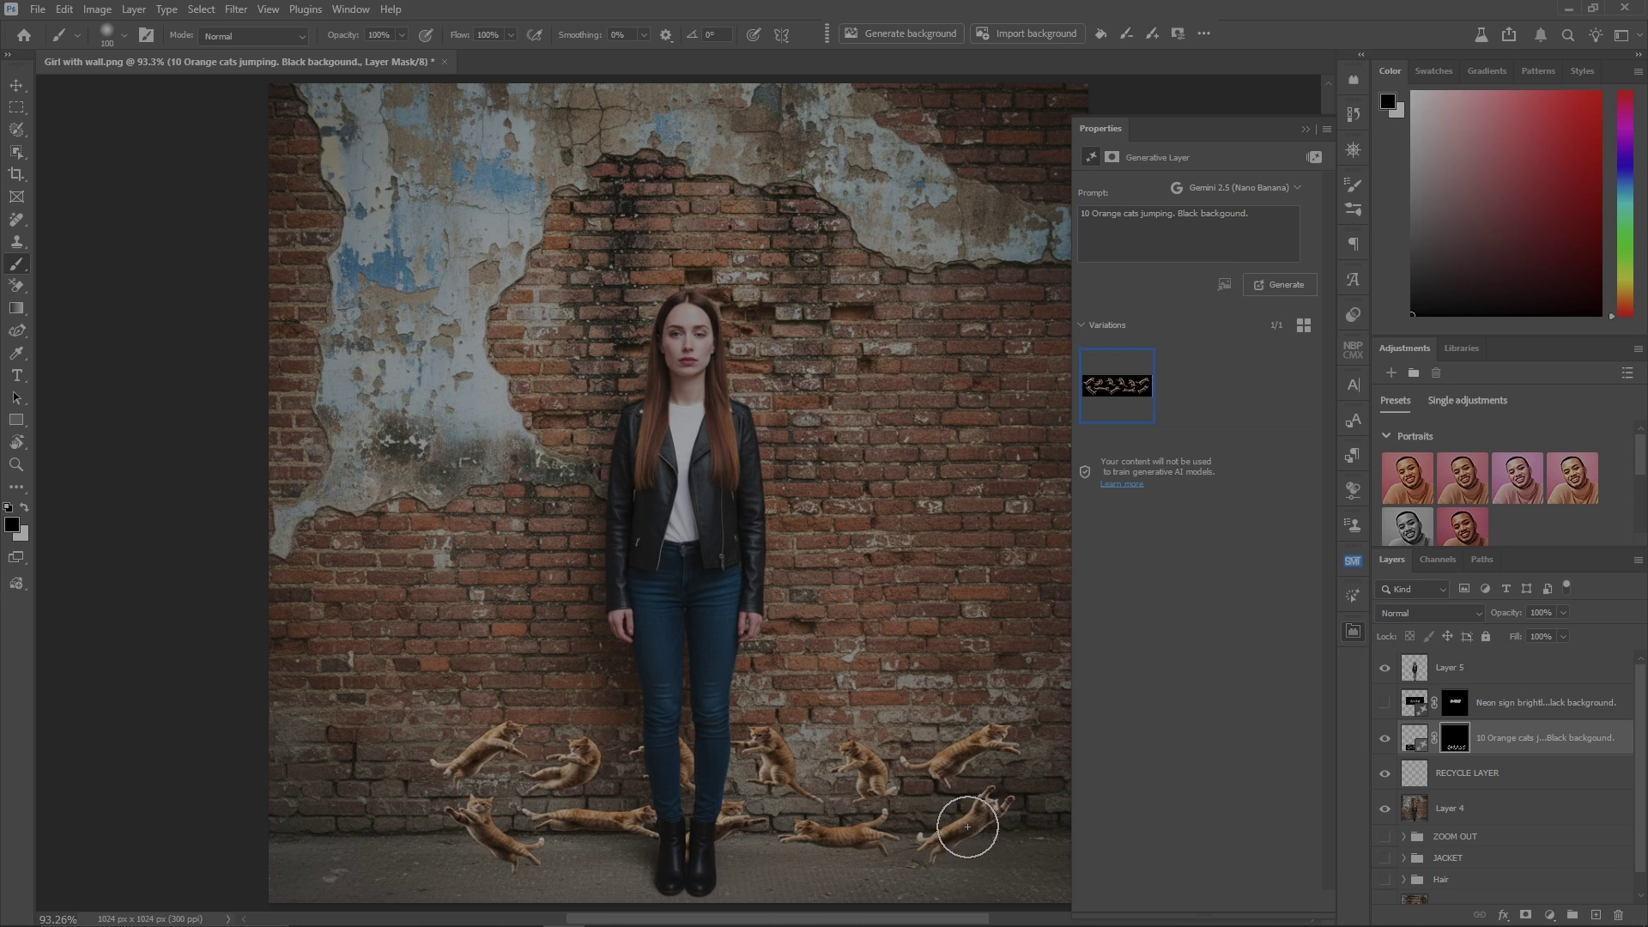
key("v")
left_click_drag(976, 824, 943, 816)
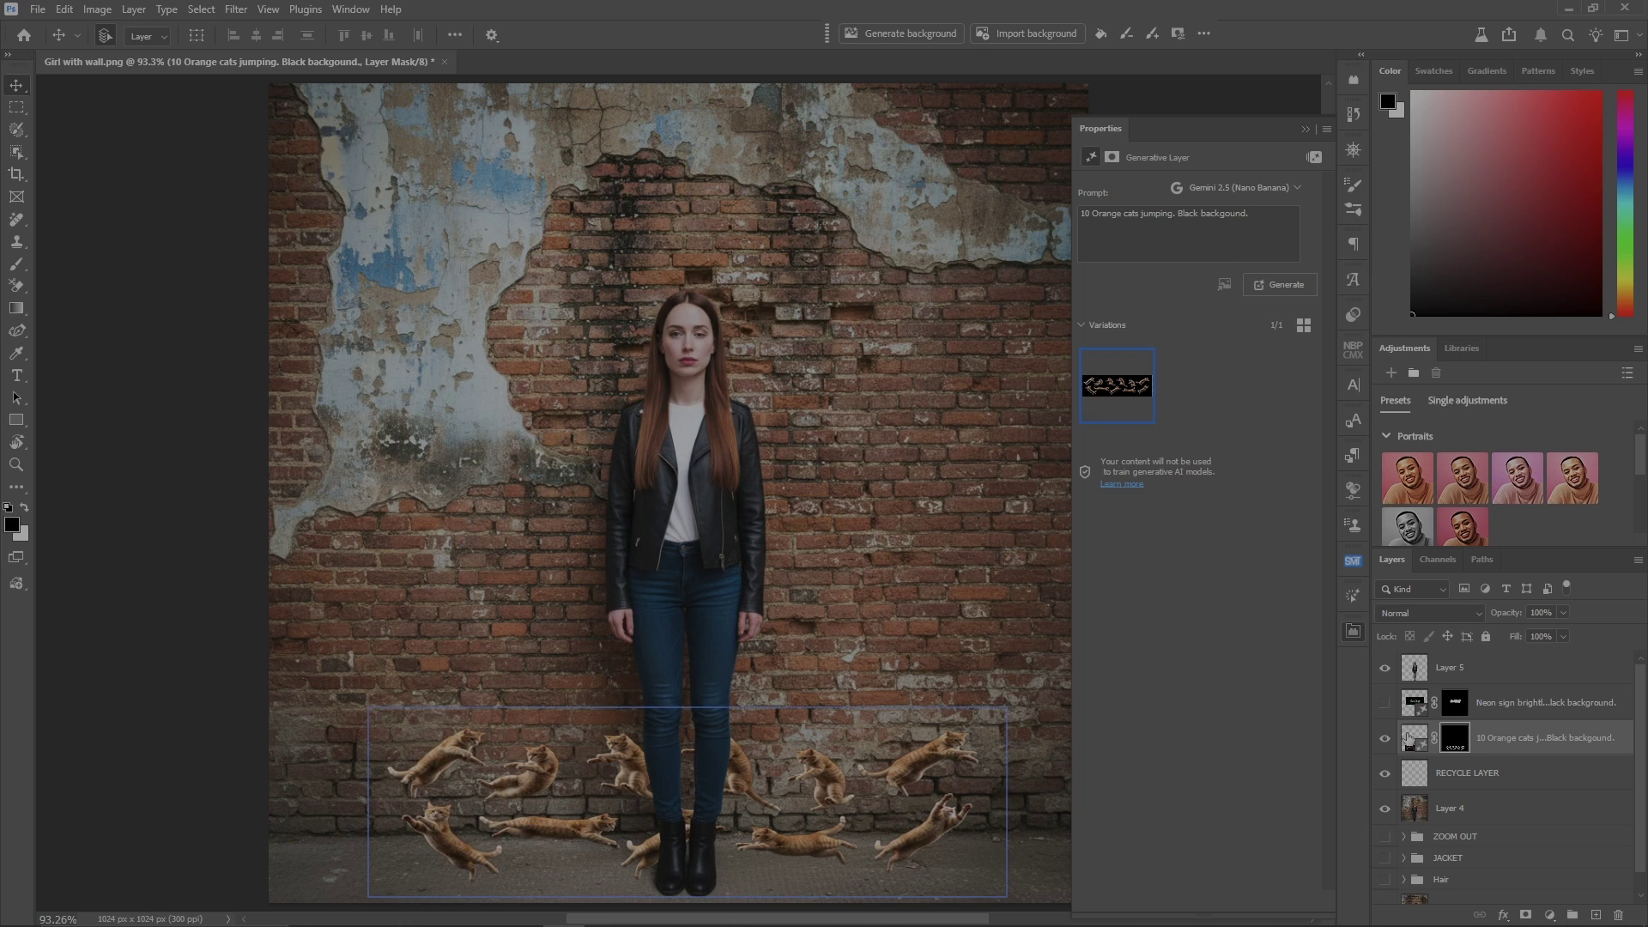
Hide the woman cutout and cats layers and select RECYCLE LAYER
left_click(1385, 667)
left_click(1385, 739)
left_click(1429, 770)
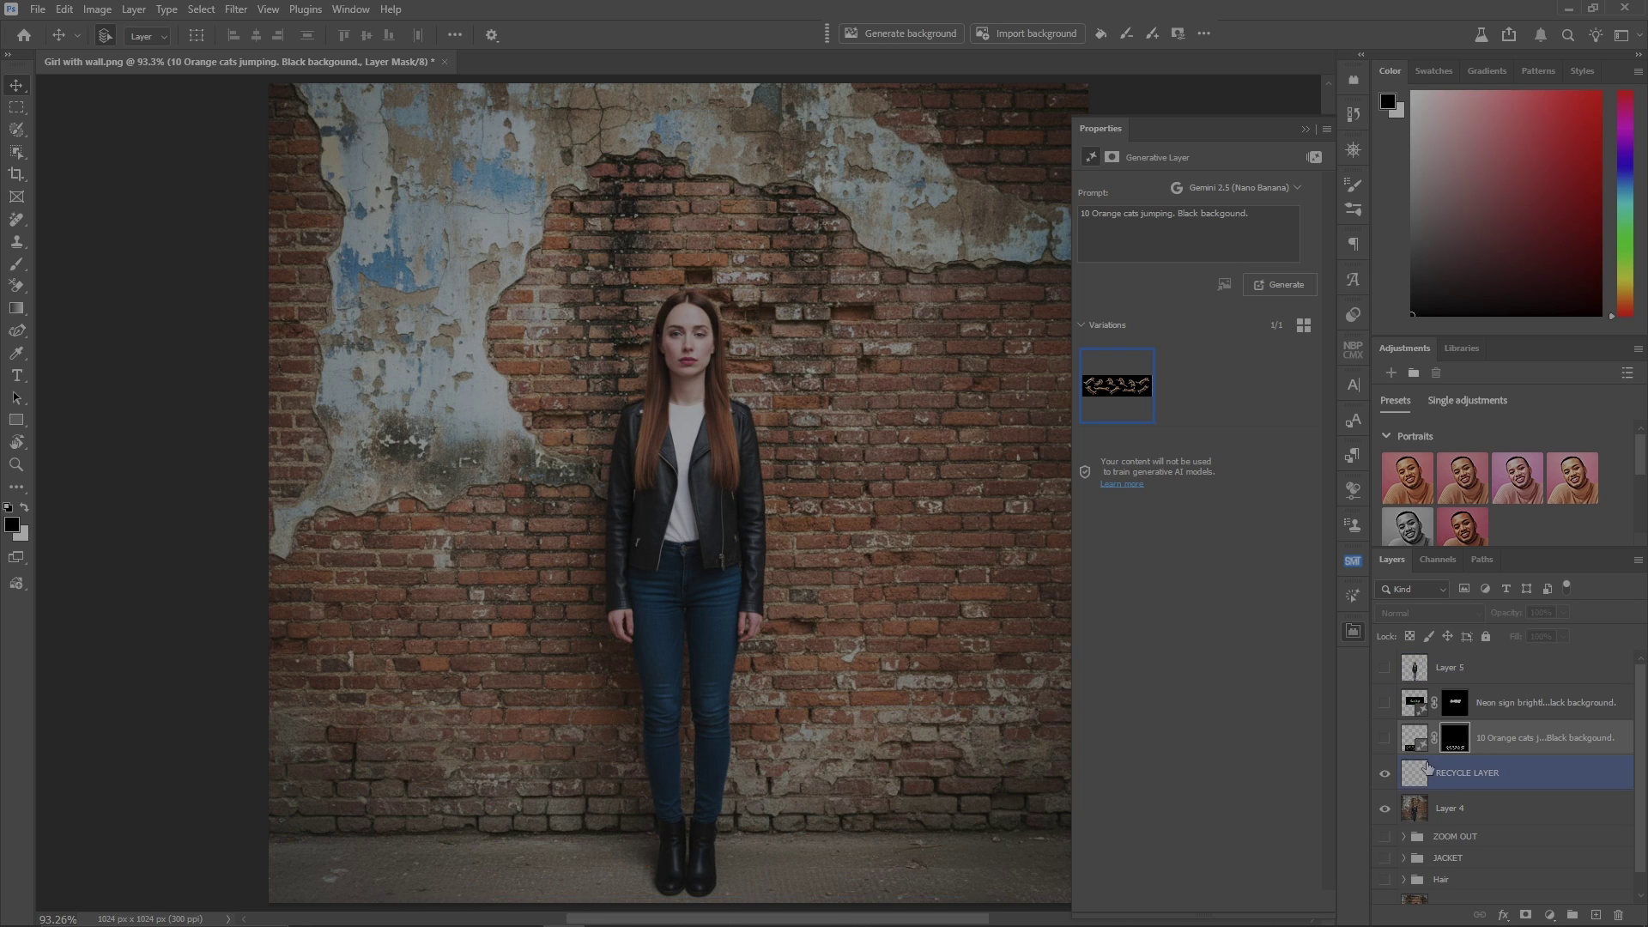
Generate the 'DonLizardStudios' orange and blue graffiti in a wide band across the upper wall
key("w")
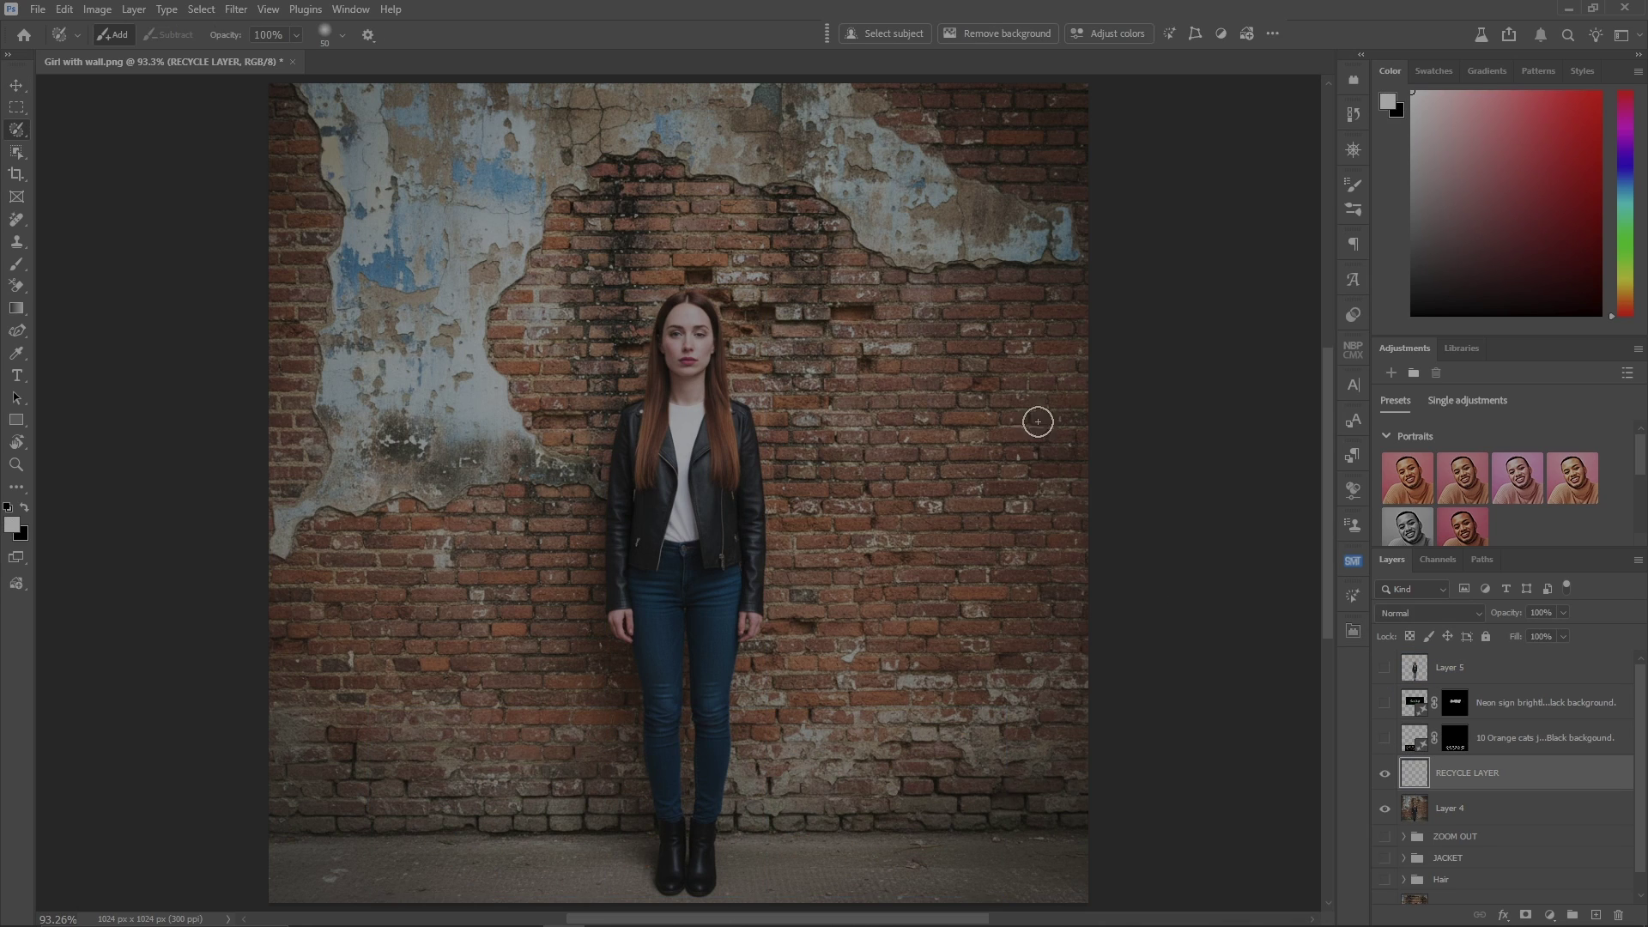
left_click(17, 109)
key("x")
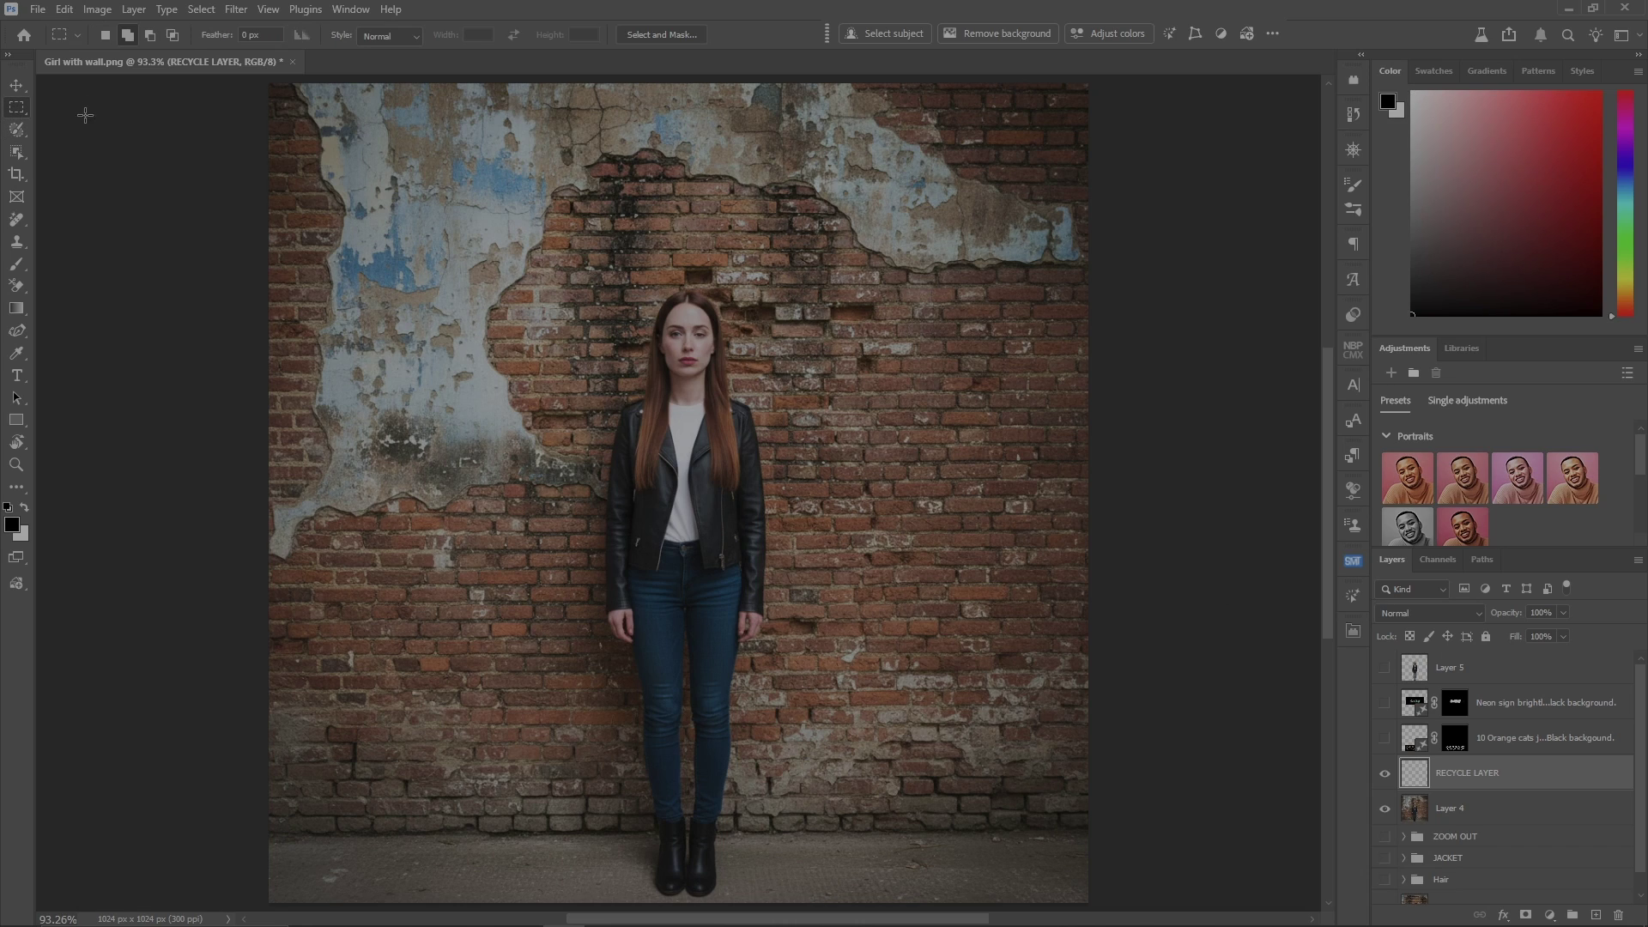
left_click_drag(407, 249, 1063, 417)
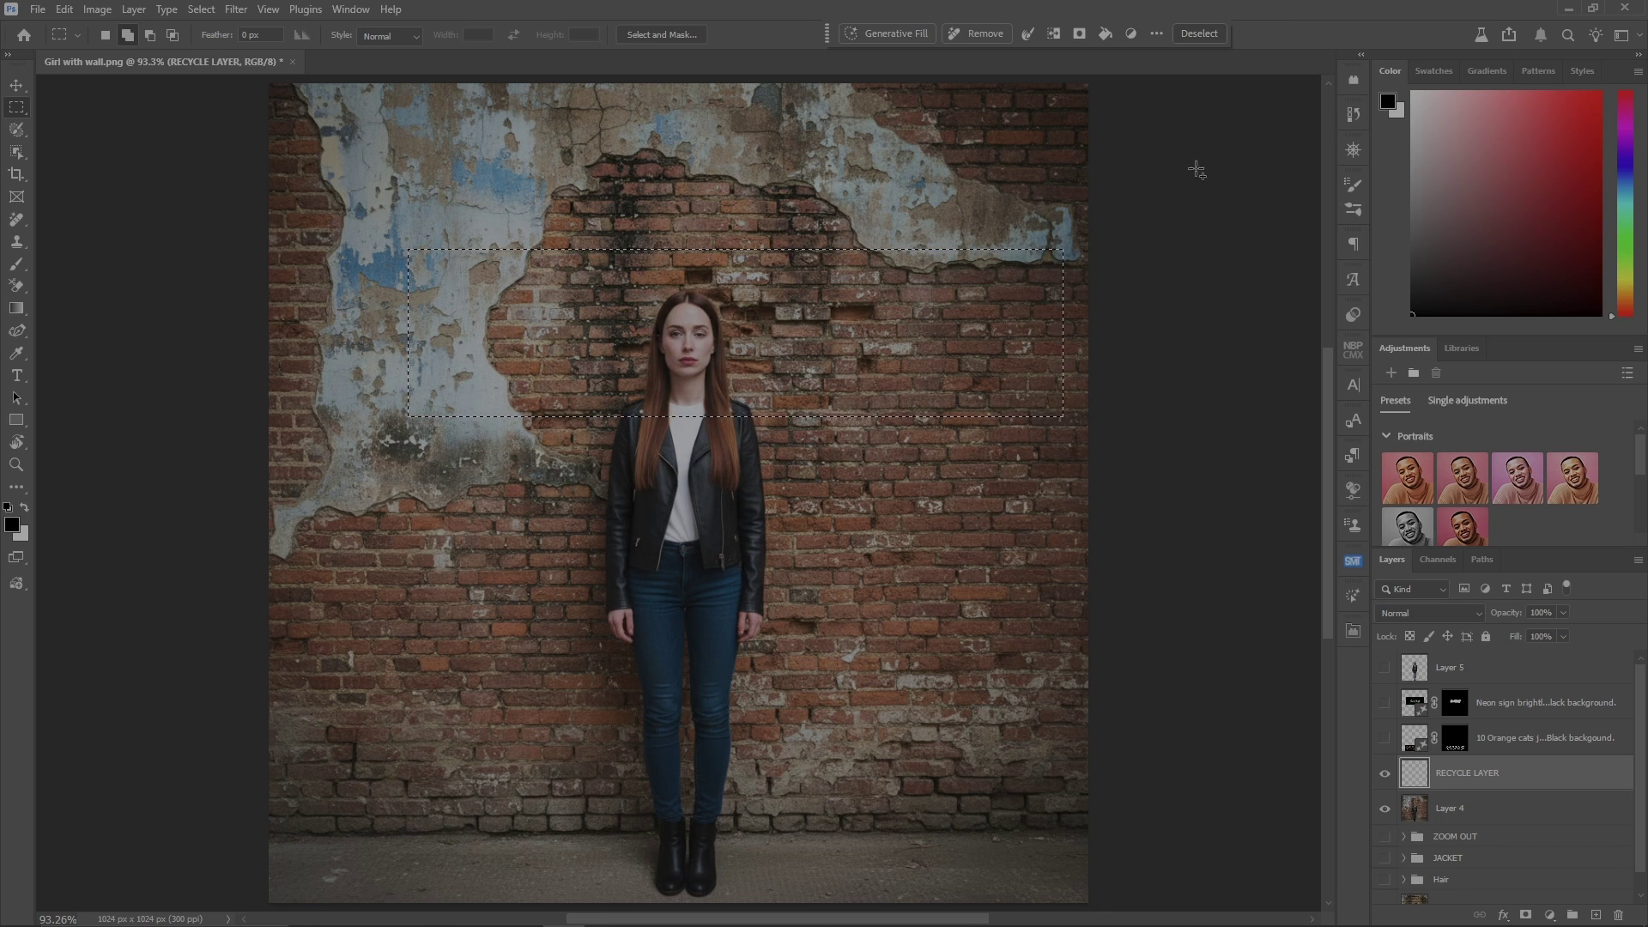
key("q")
key("w")
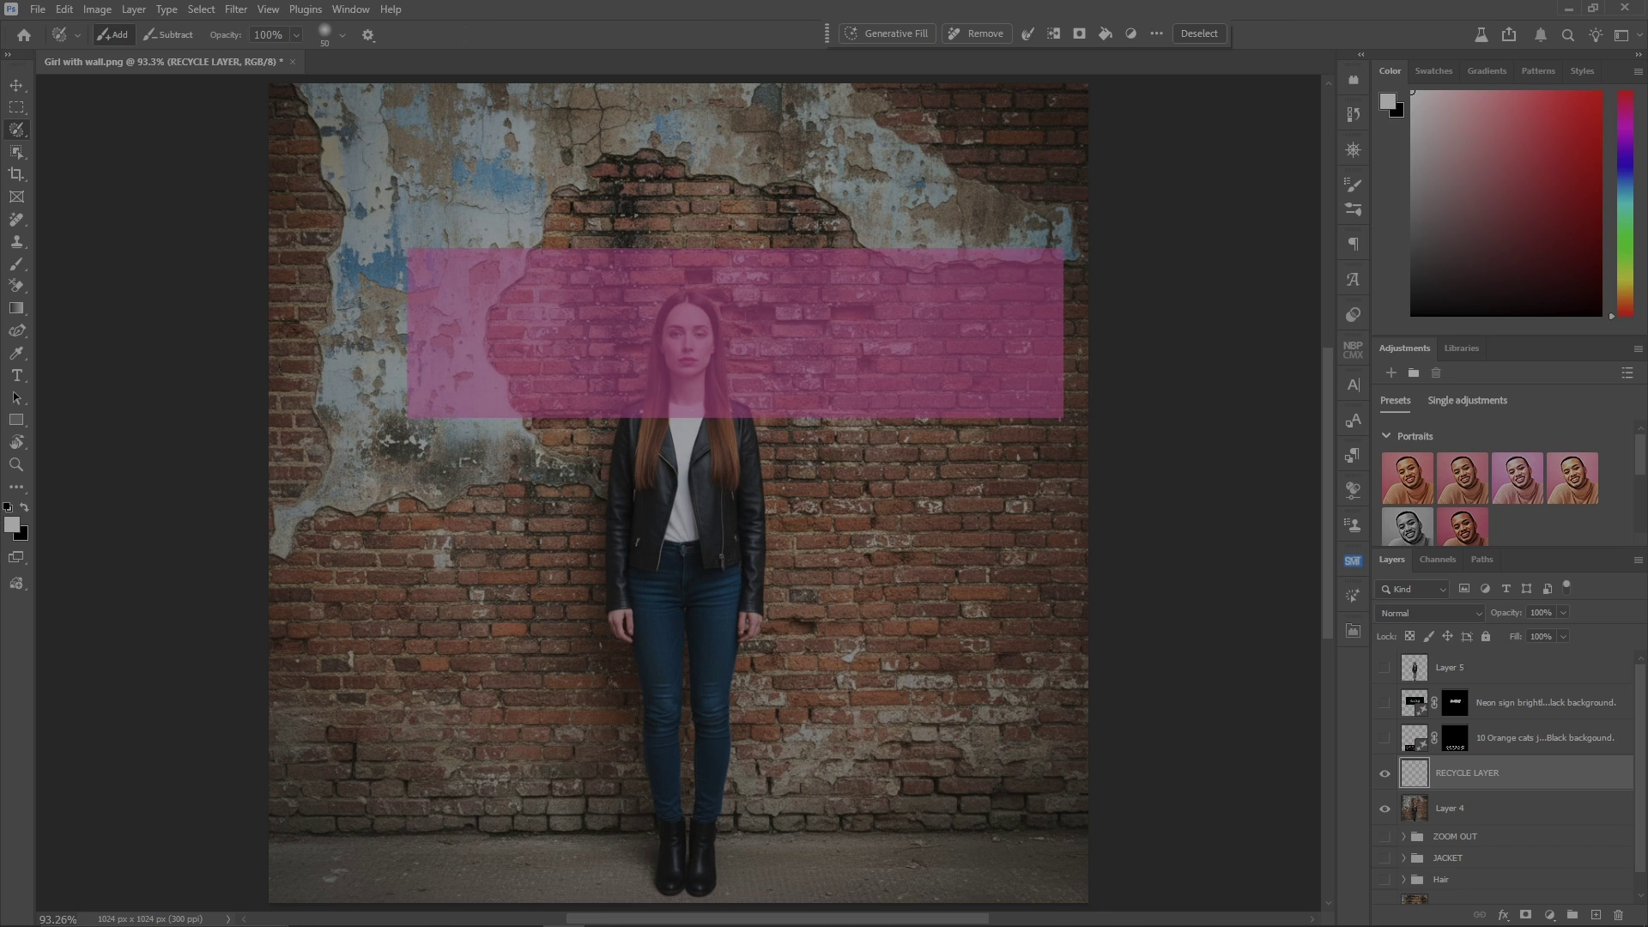
left_click(884, 33)
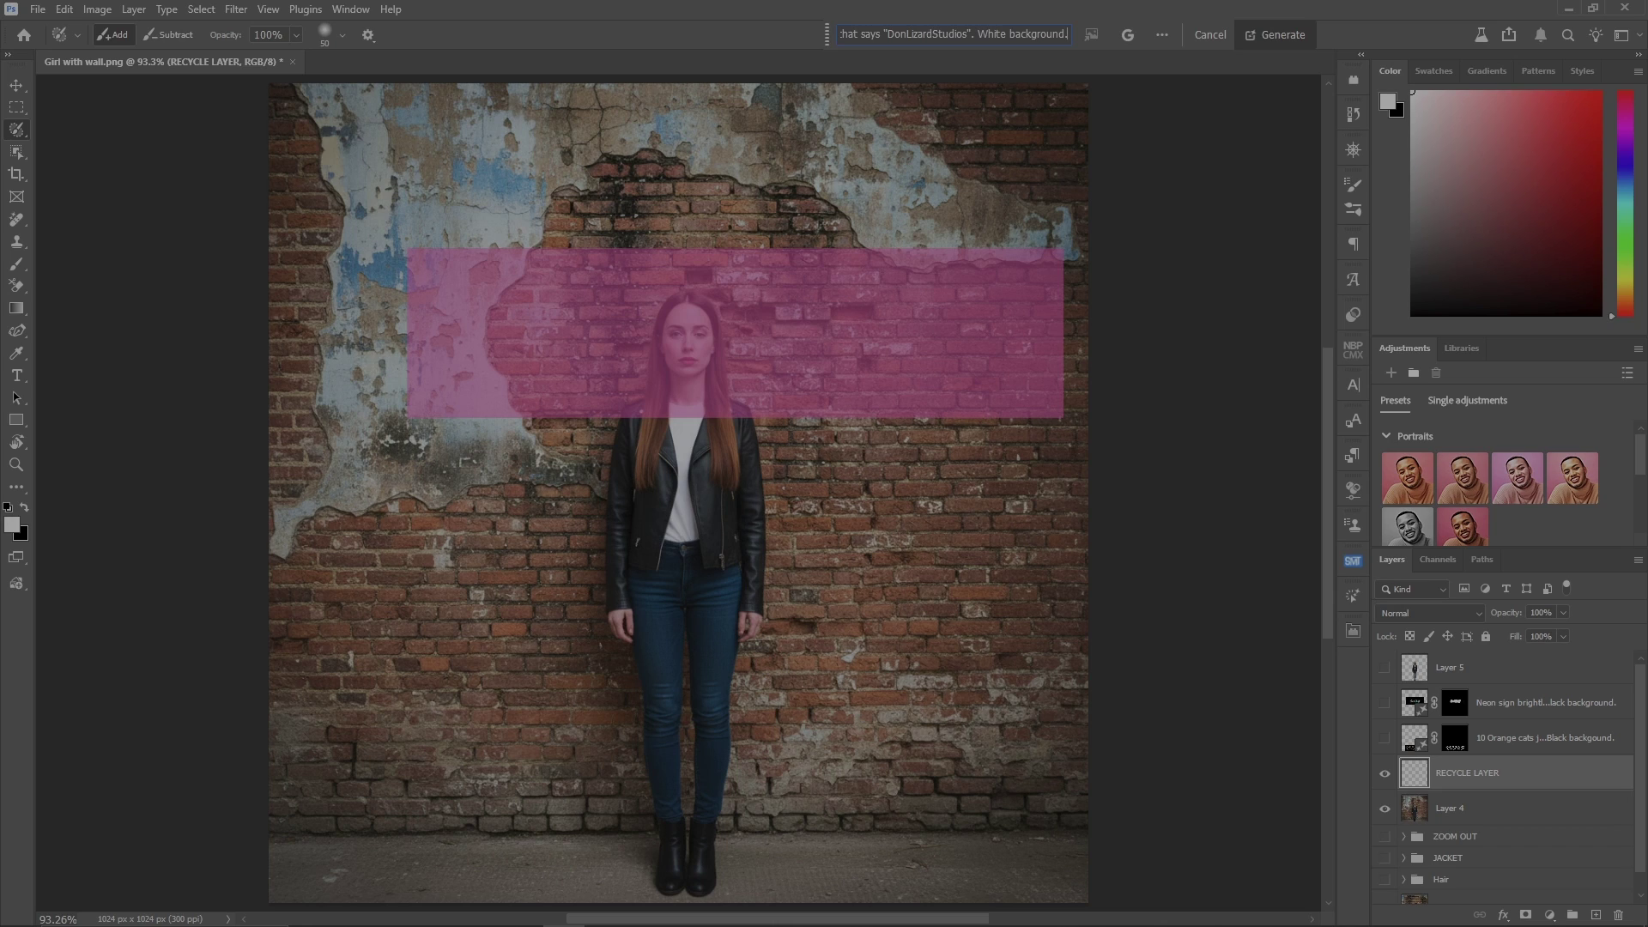
left_click(1283, 35)
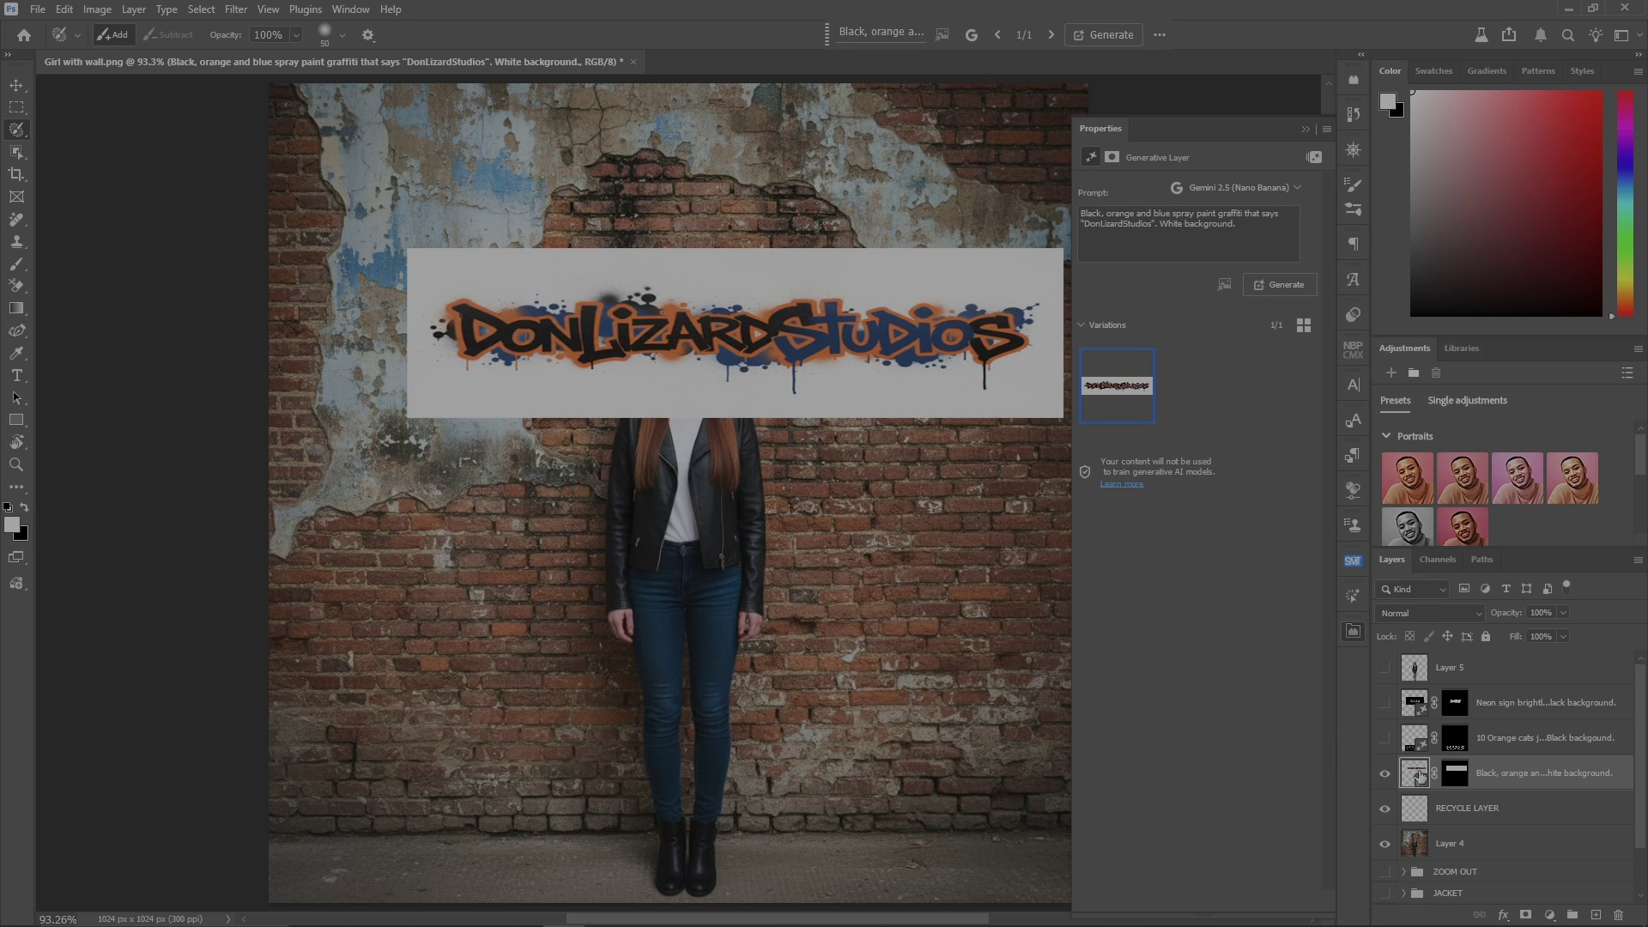
Select the graffiti lettering with Object Selection and invert to the white background
left_click_drag(16, 152, 95, 158)
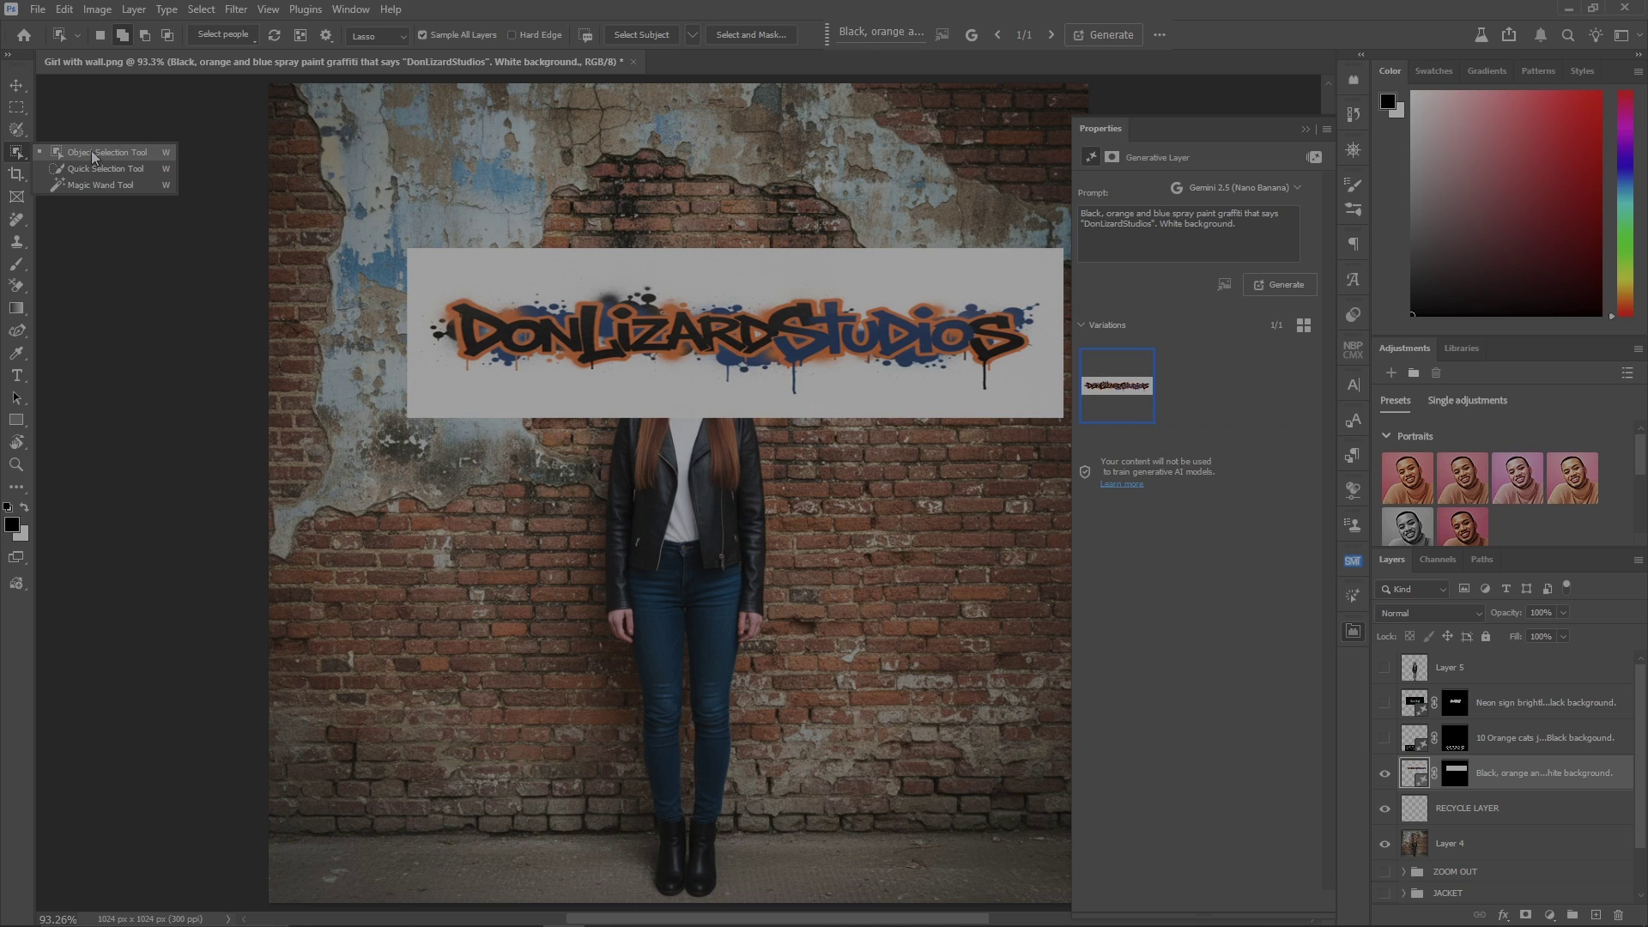
left_click(95, 158)
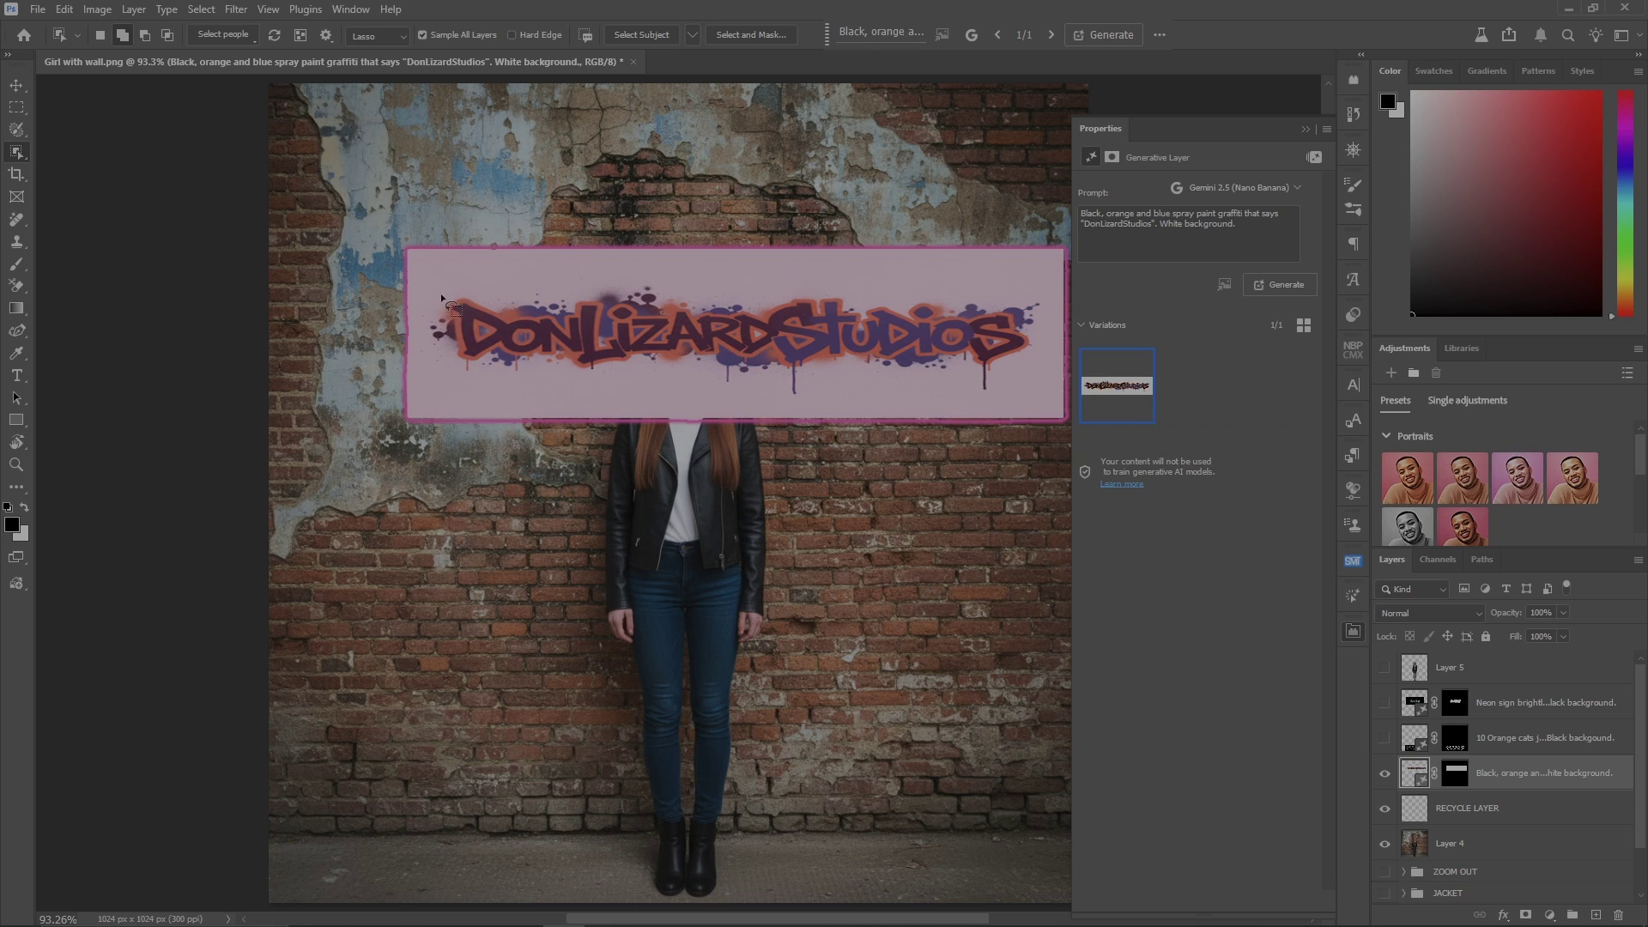
left_click_drag(441, 292, 552, 281)
mouse_move(697, 280)
left_mouse_down()
mouse_move(975, 282)
mouse_move(1049, 302)
left_mouse_up()
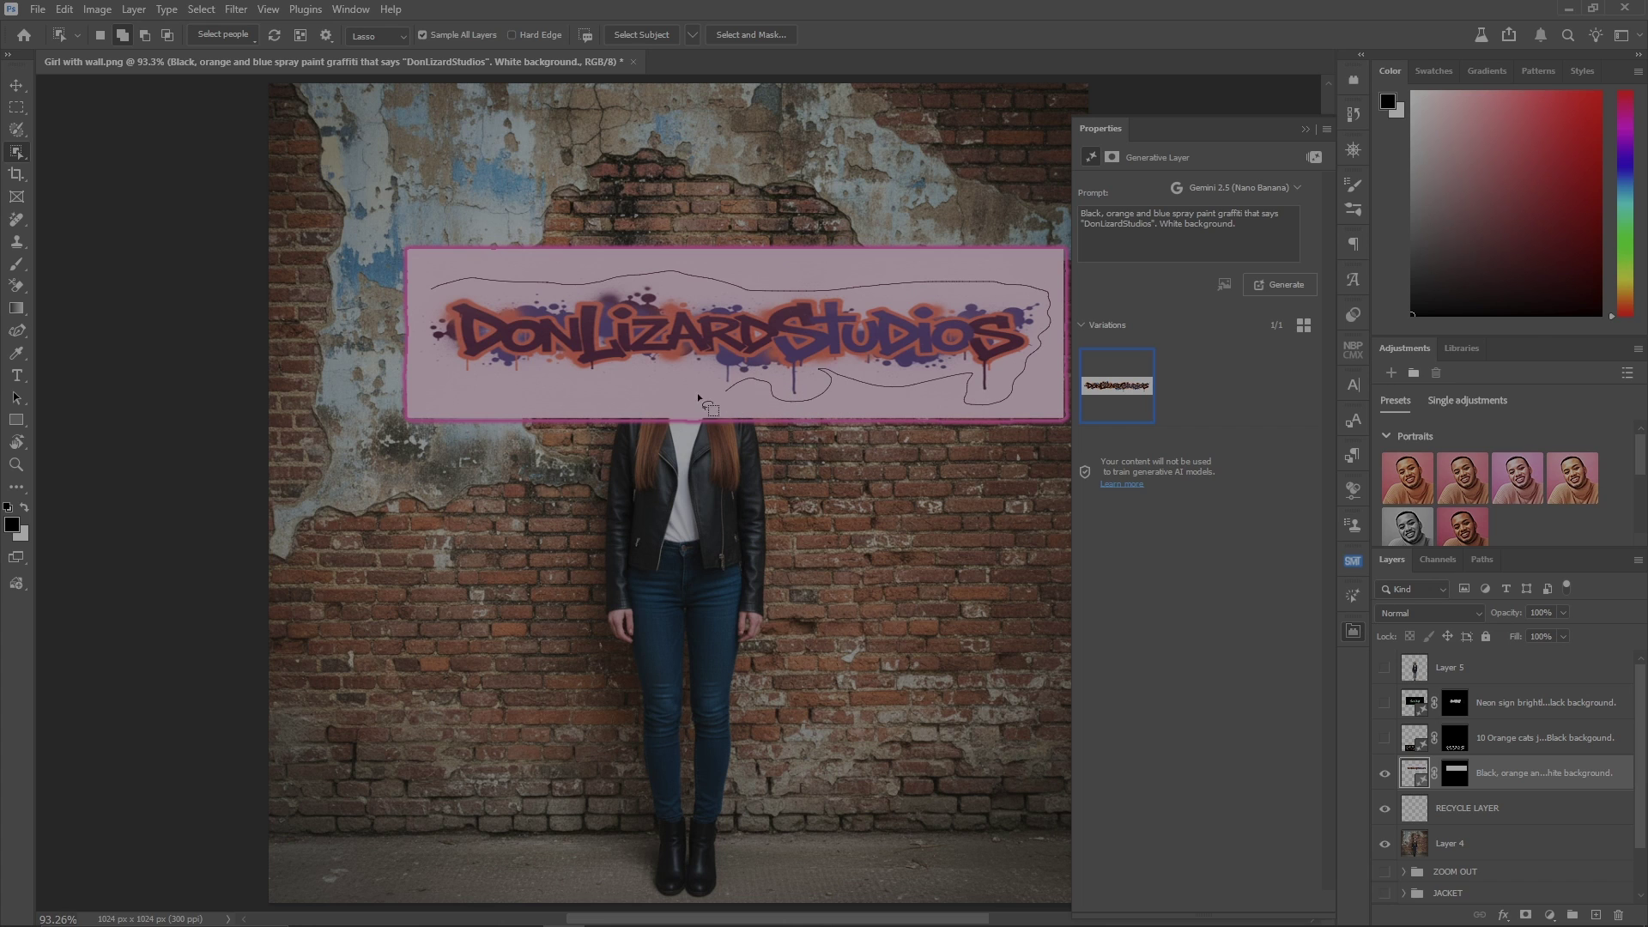
left_click_drag(418, 342, 420, 344)
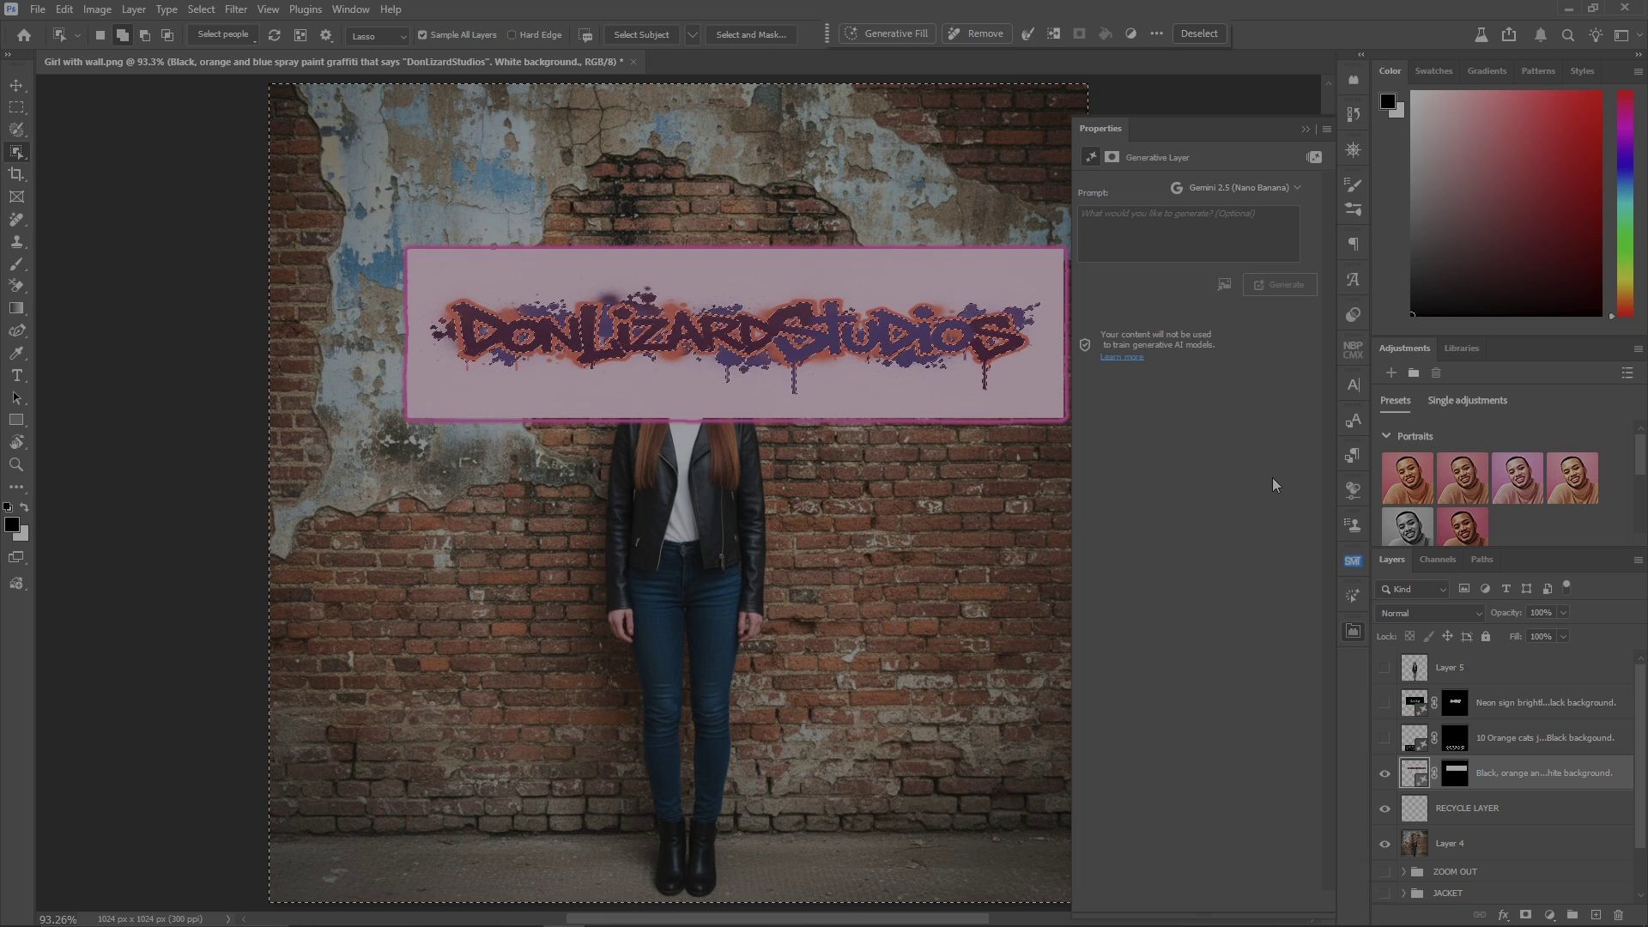
key("ctrl+shift+i")
Paint the graffiti layer's mask black over the white banner, deselect, and show the woman in front
left_click(1453, 775)
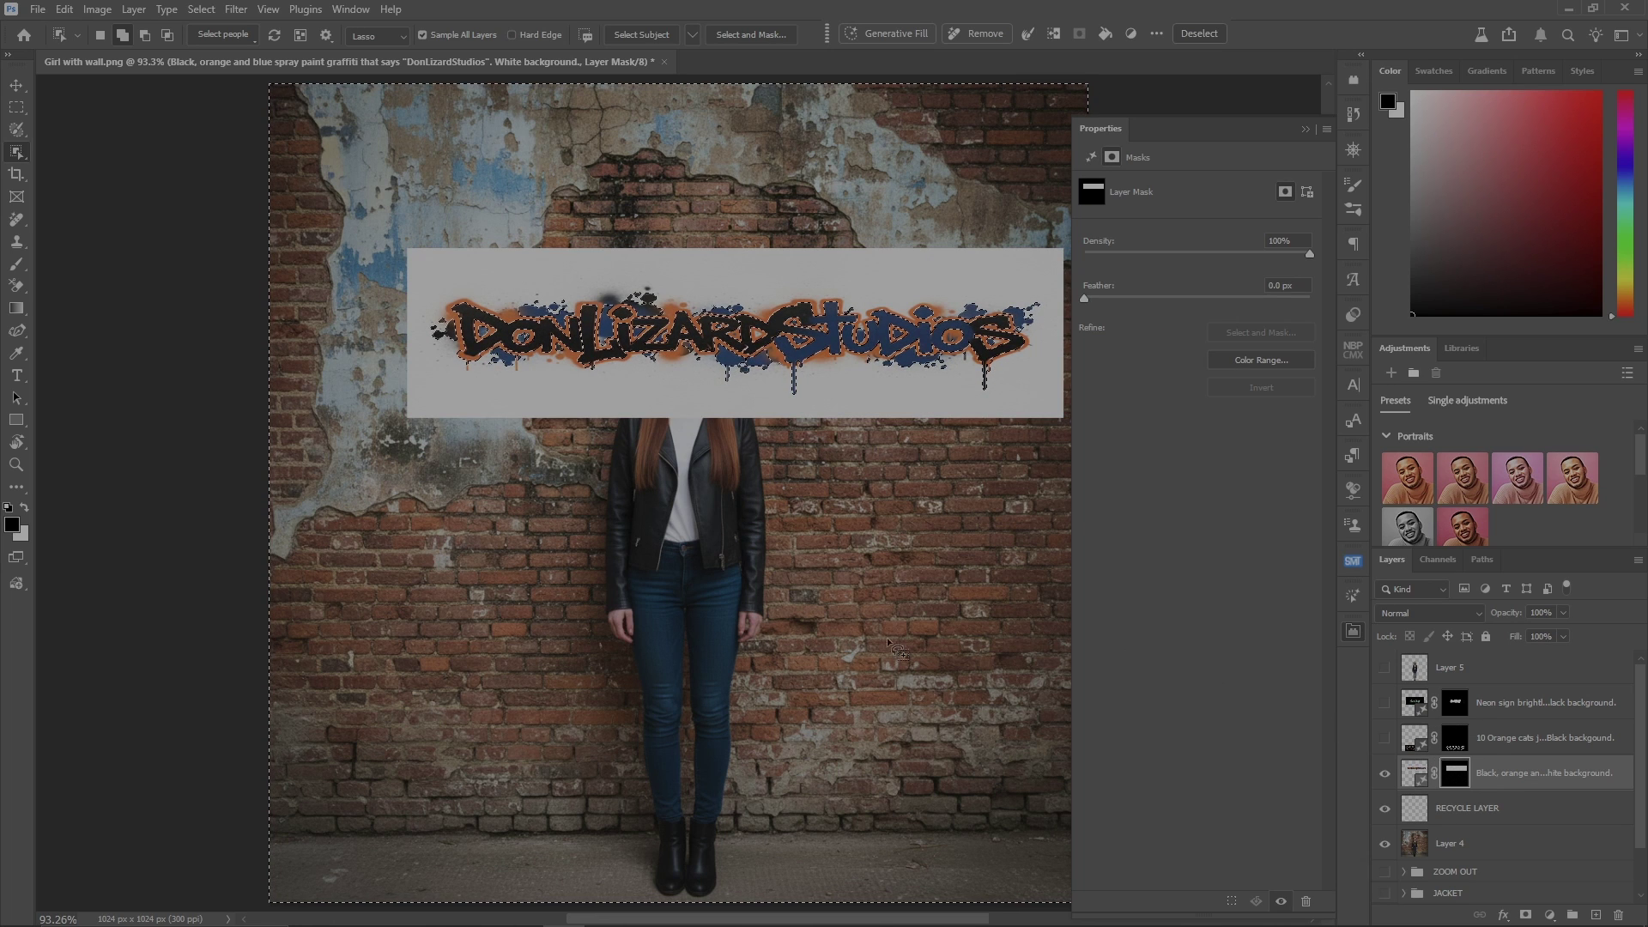
key("b")
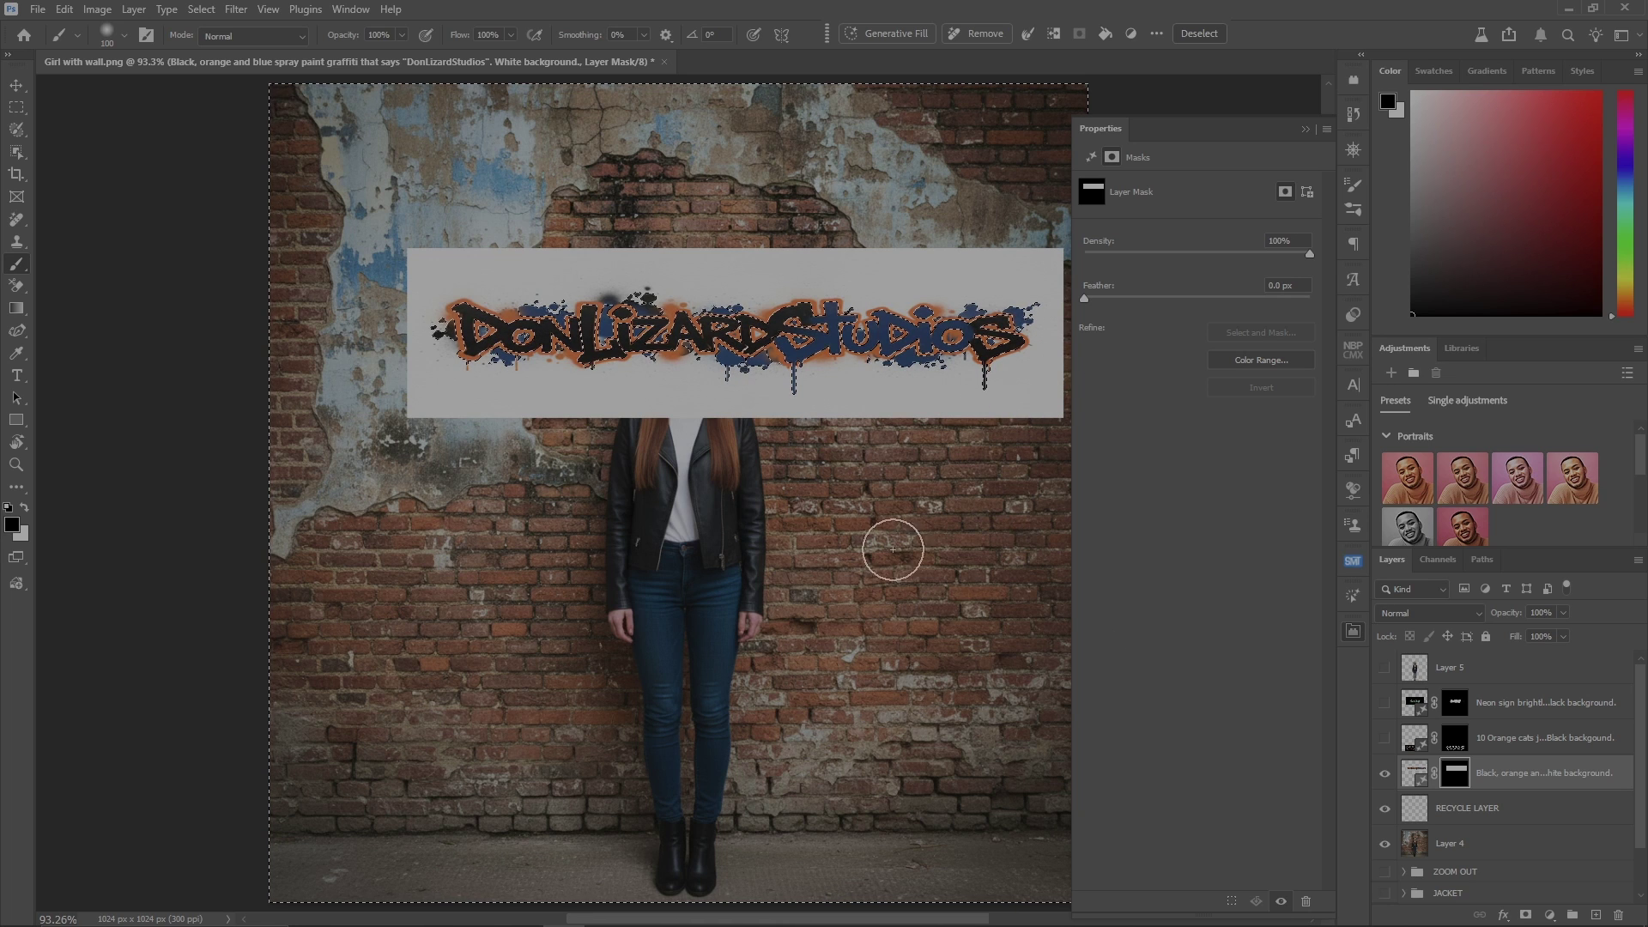
mouse_move(552, 404)
left_mouse_down()
mouse_move(453, 423)
mouse_move(401, 407)
mouse_move(604, 257)
mouse_move(478, 271)
mouse_move(317, 335)
mouse_move(376, 359)
mouse_move(850, 264)
mouse_move(961, 317)
left_mouse_up()
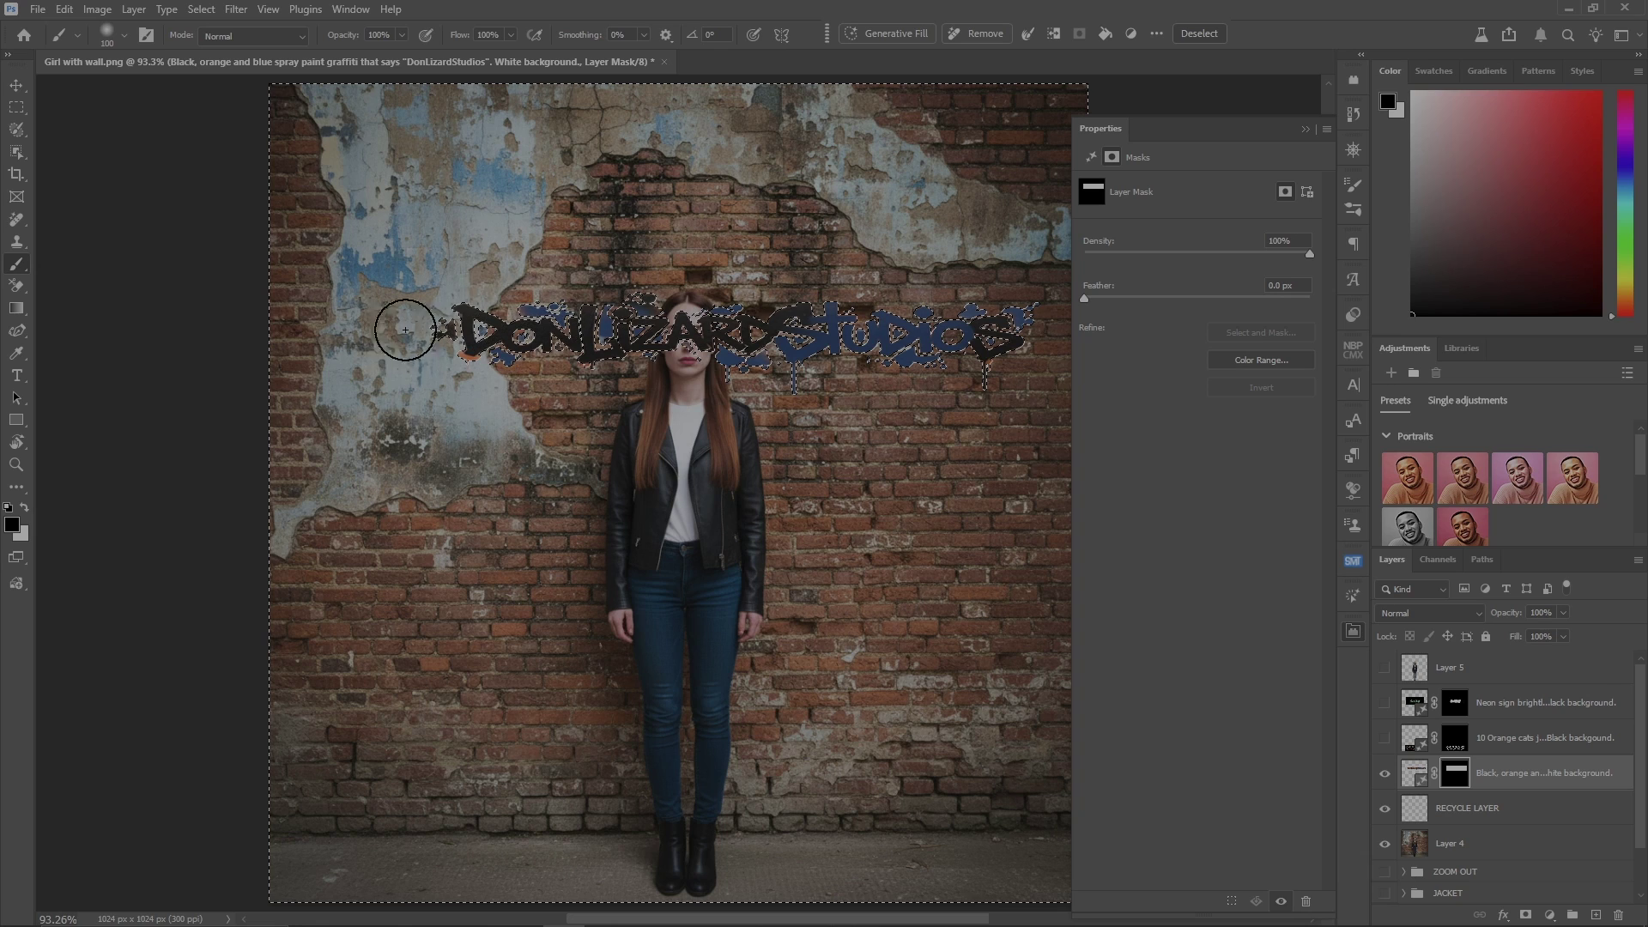
key("ctrl+d")
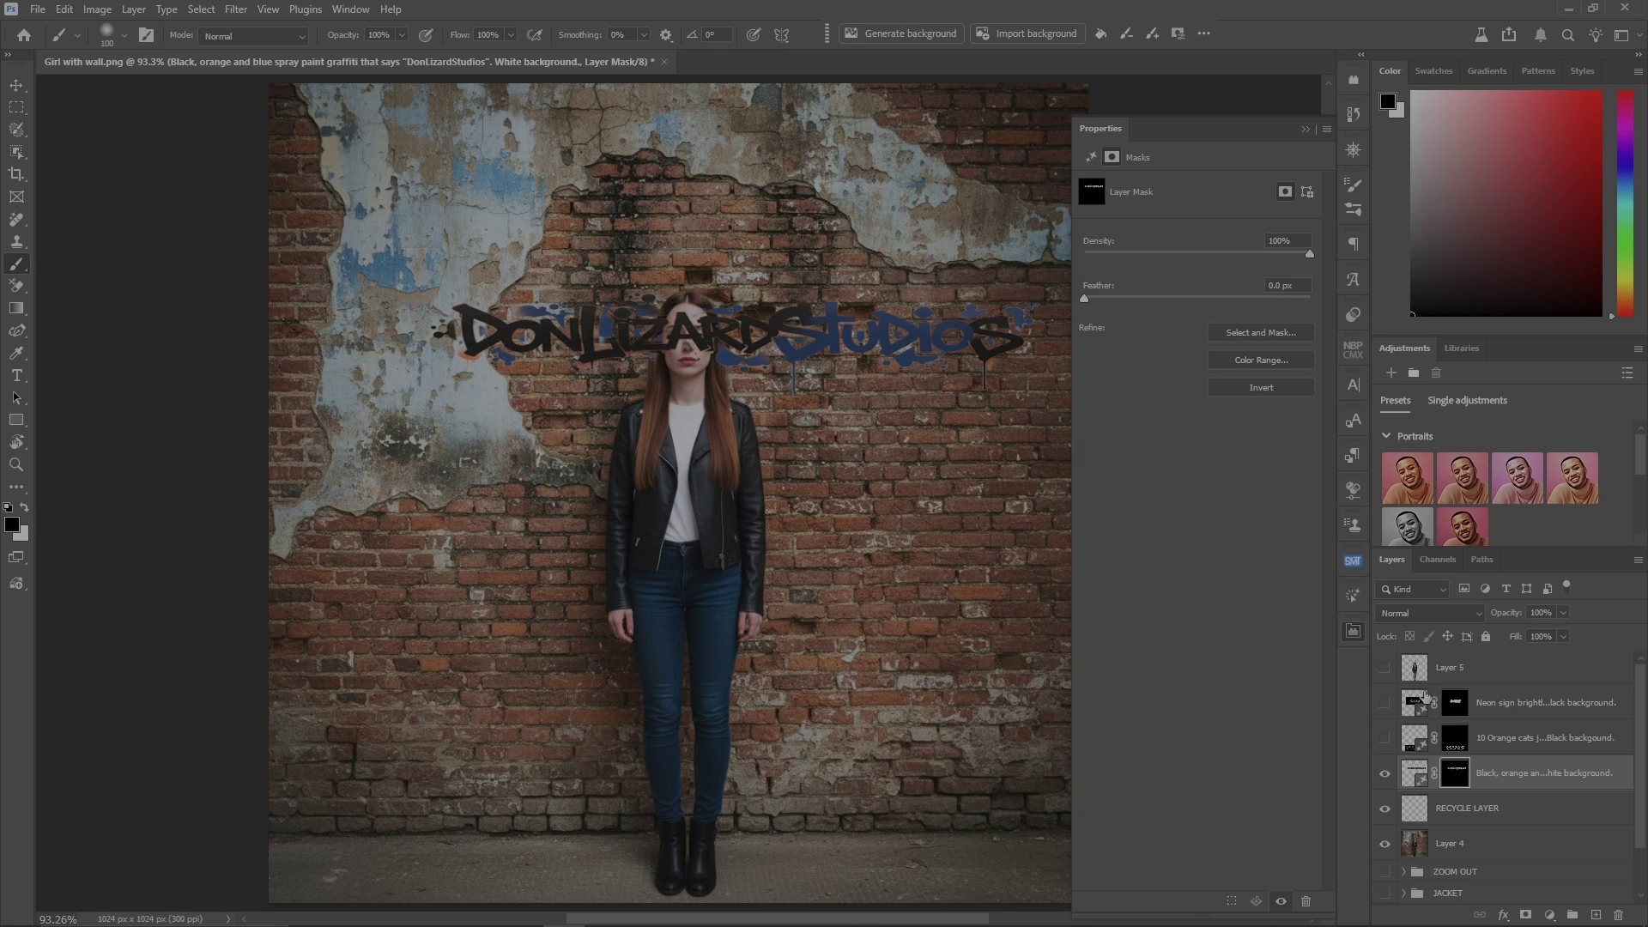
left_click(1384, 668)
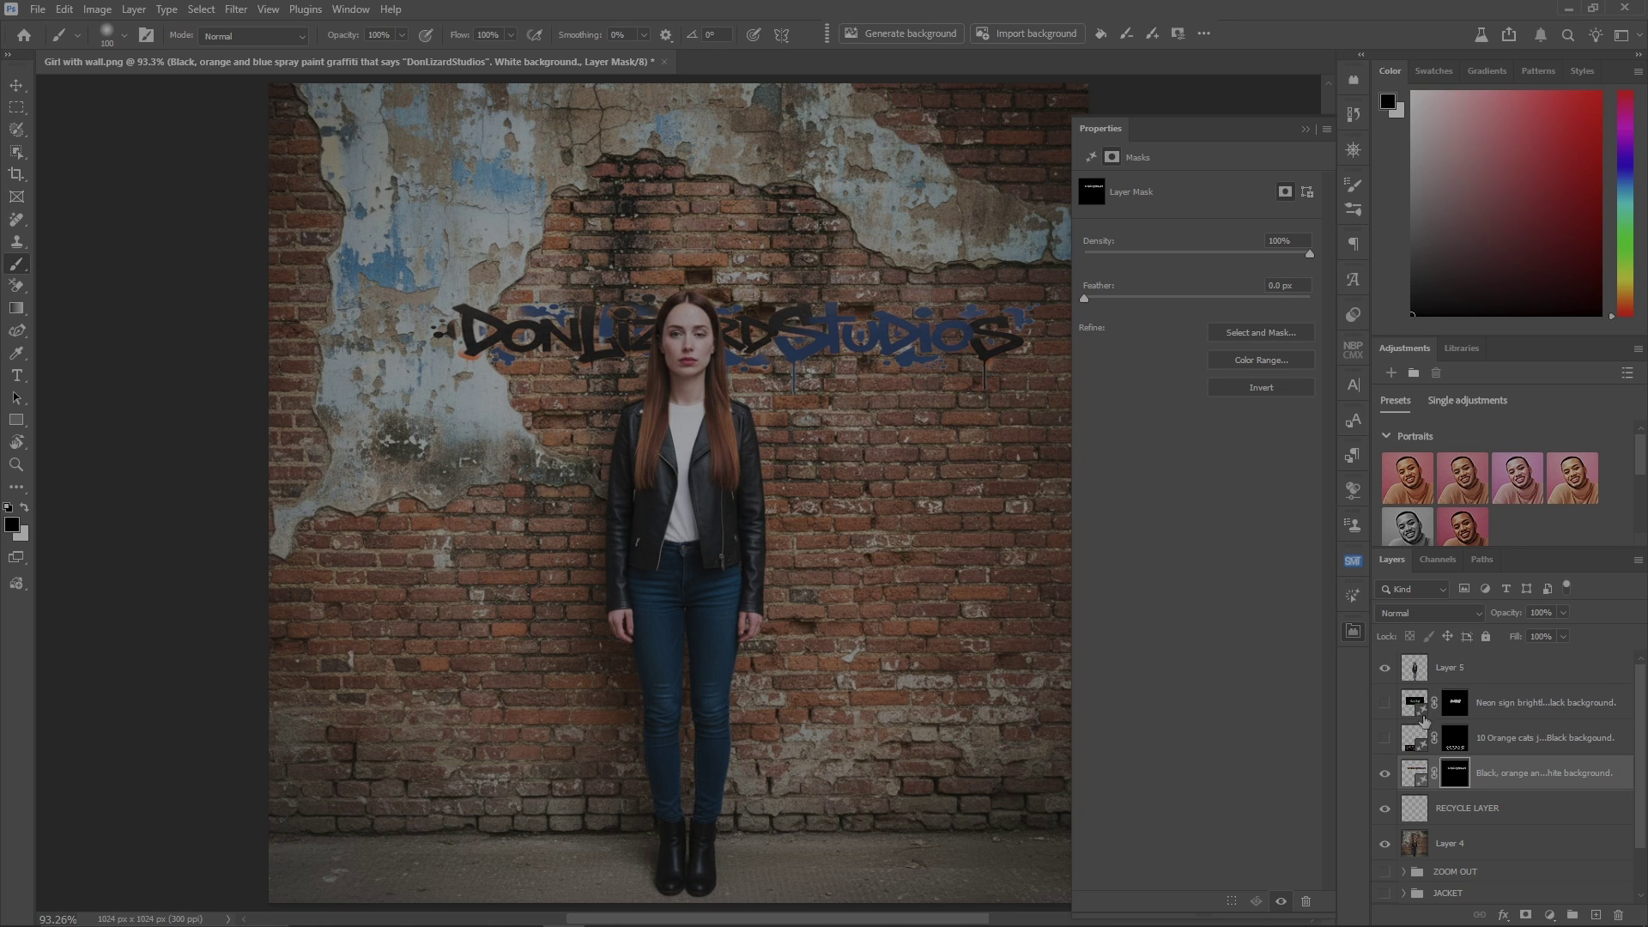
Make the neon sign and cats visible again and move the graffiti up and left
left_click_drag(1384, 703, 1385, 738)
key("v")
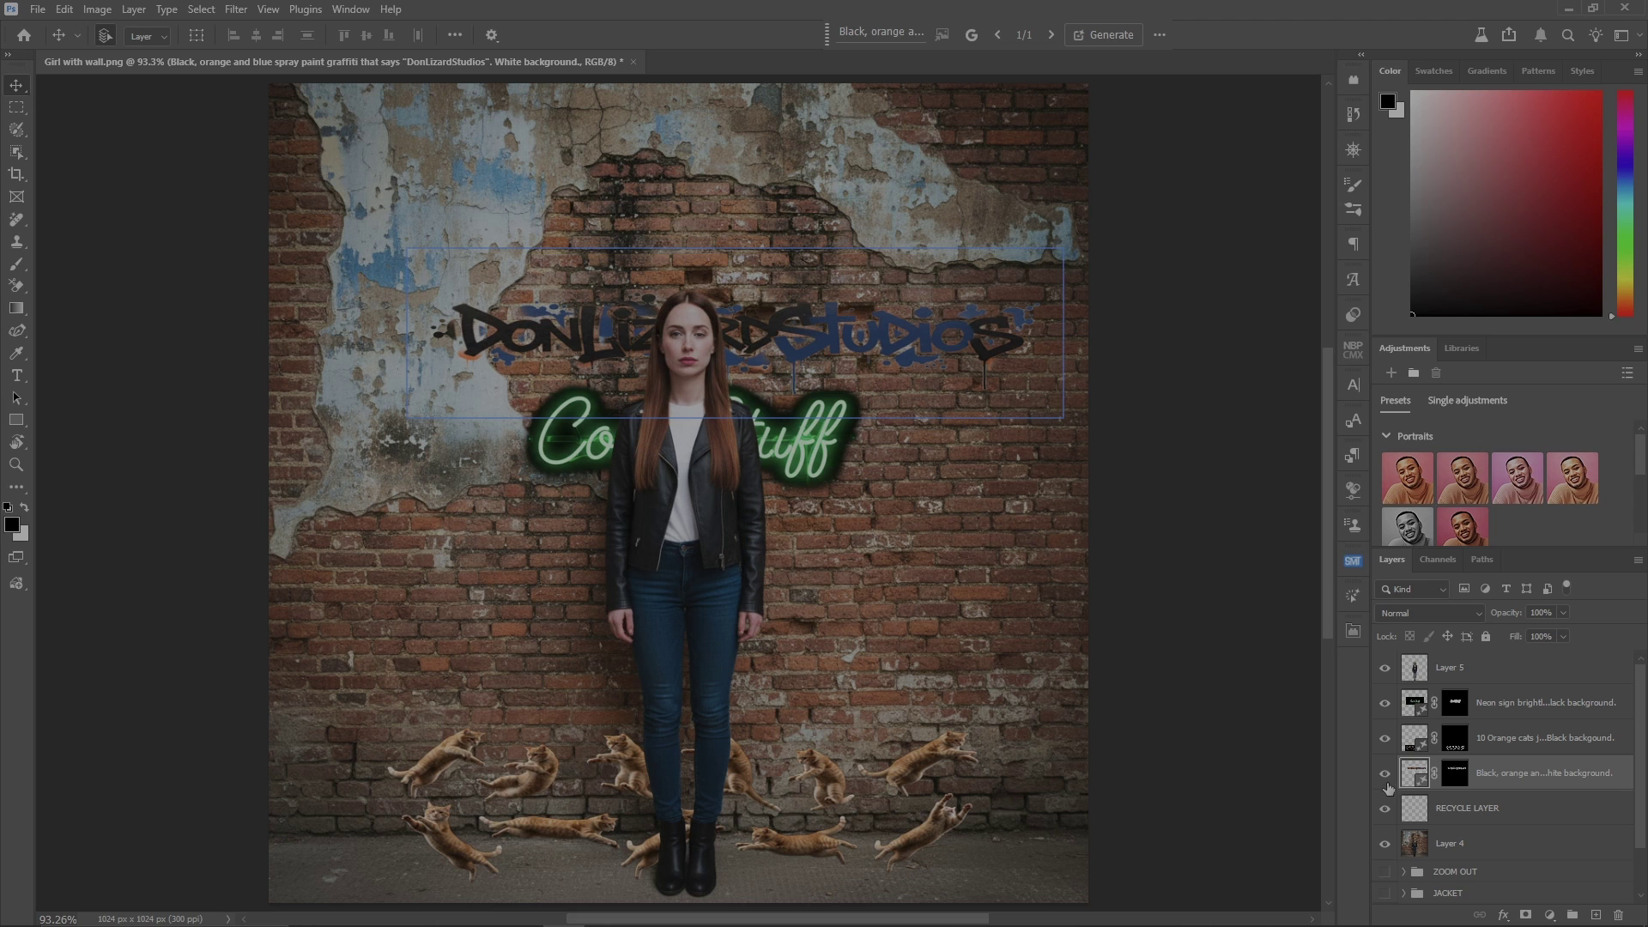
left_click_drag(875, 347, 783, 295)
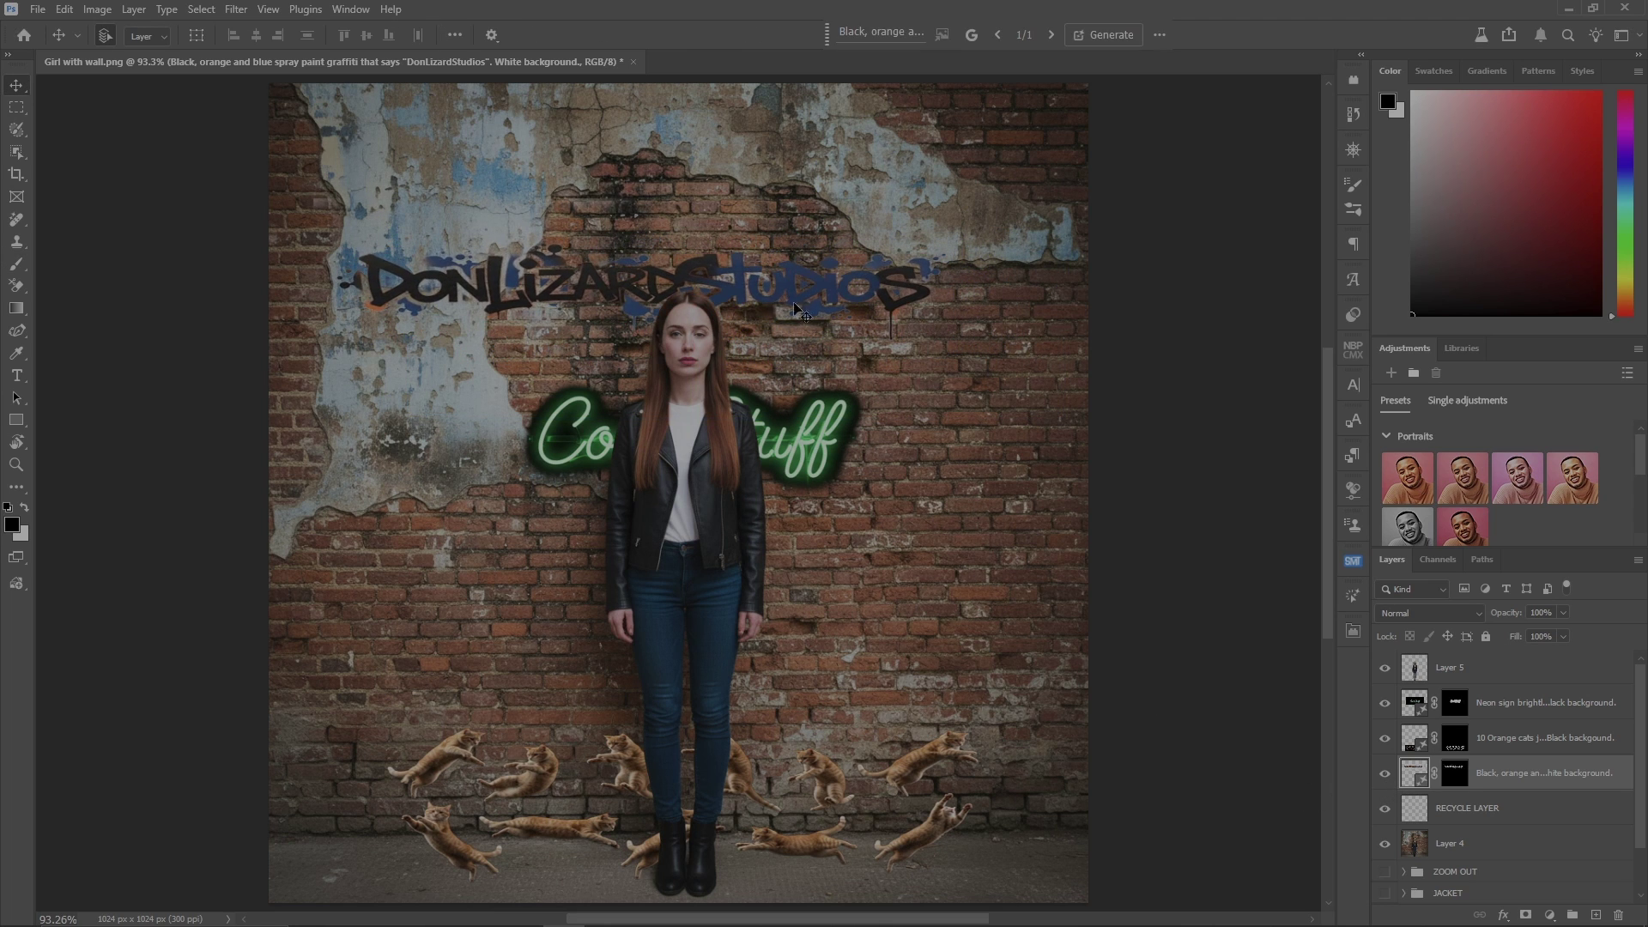
Move the neon sign right and up, raise the cats leftward, and nudge the graffiti right
left_click(1536, 714)
left_click_drag(820, 448, 1011, 395)
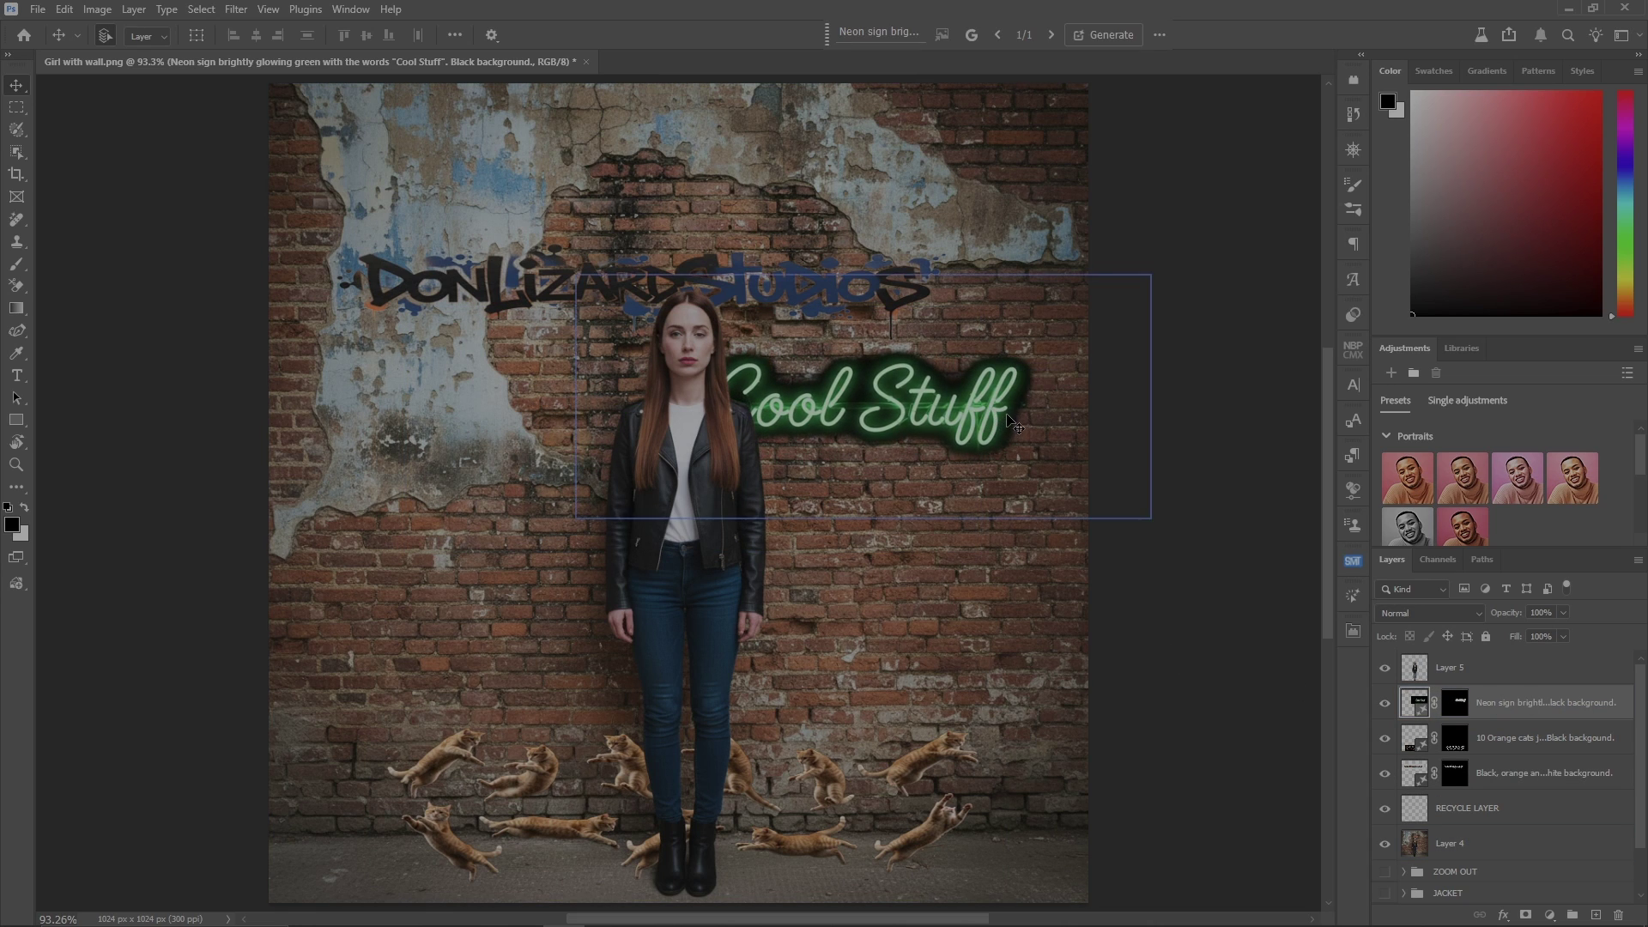
left_click(1514, 740)
left_click_drag(815, 850, 771, 831)
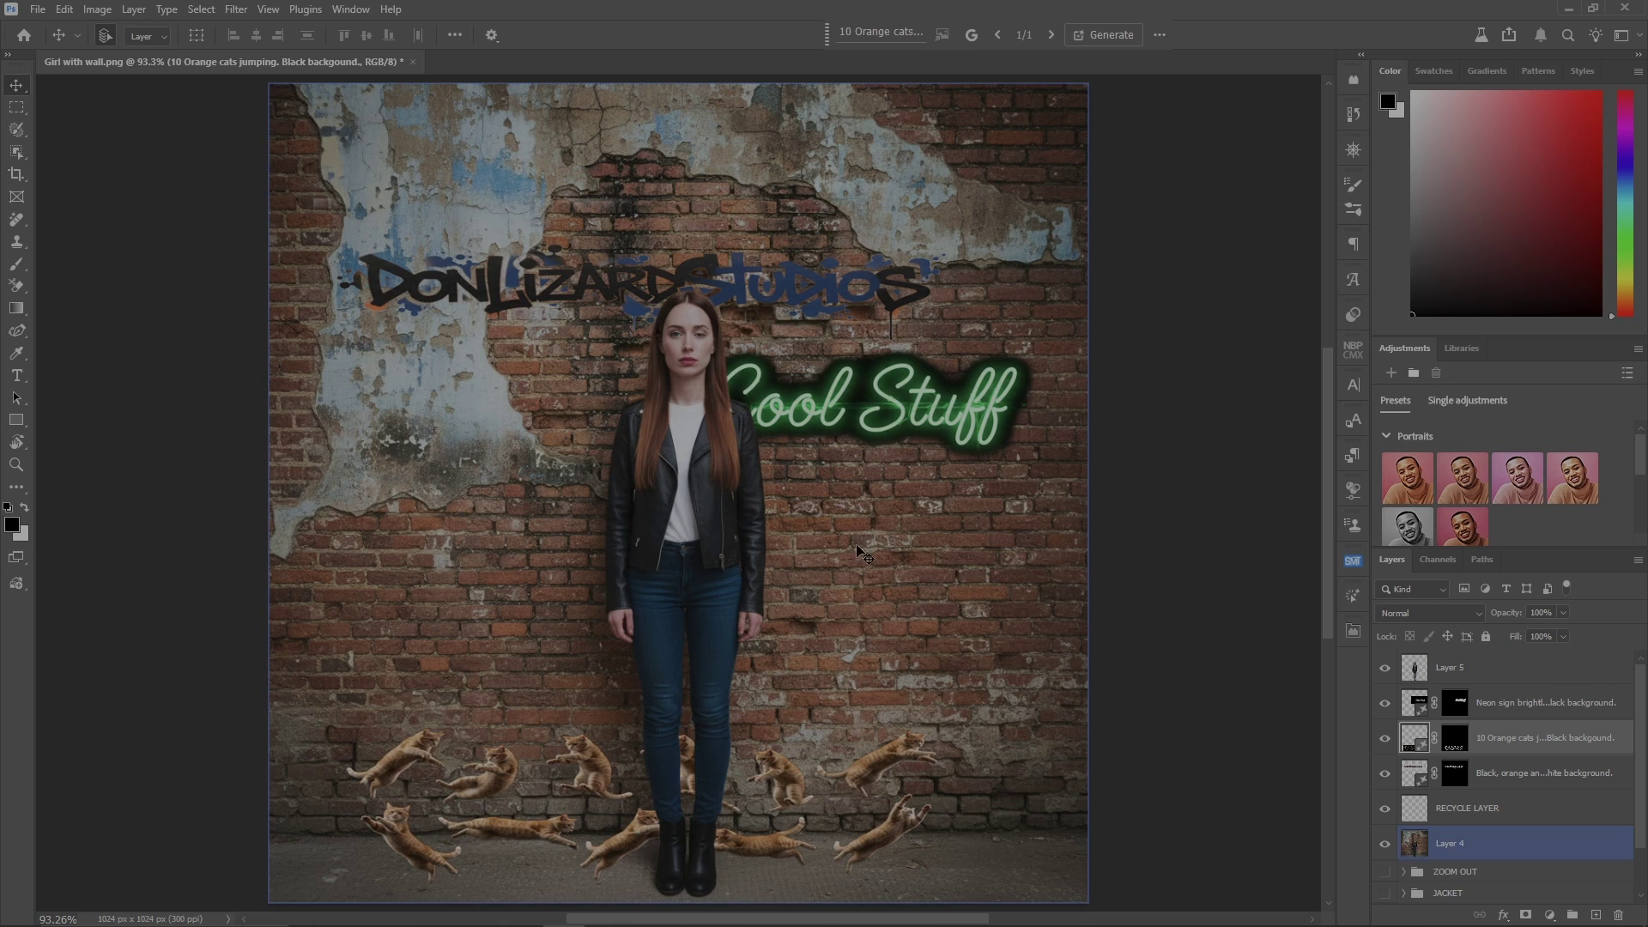
left_click_drag(804, 295, 820, 303)
left_click(887, 829)
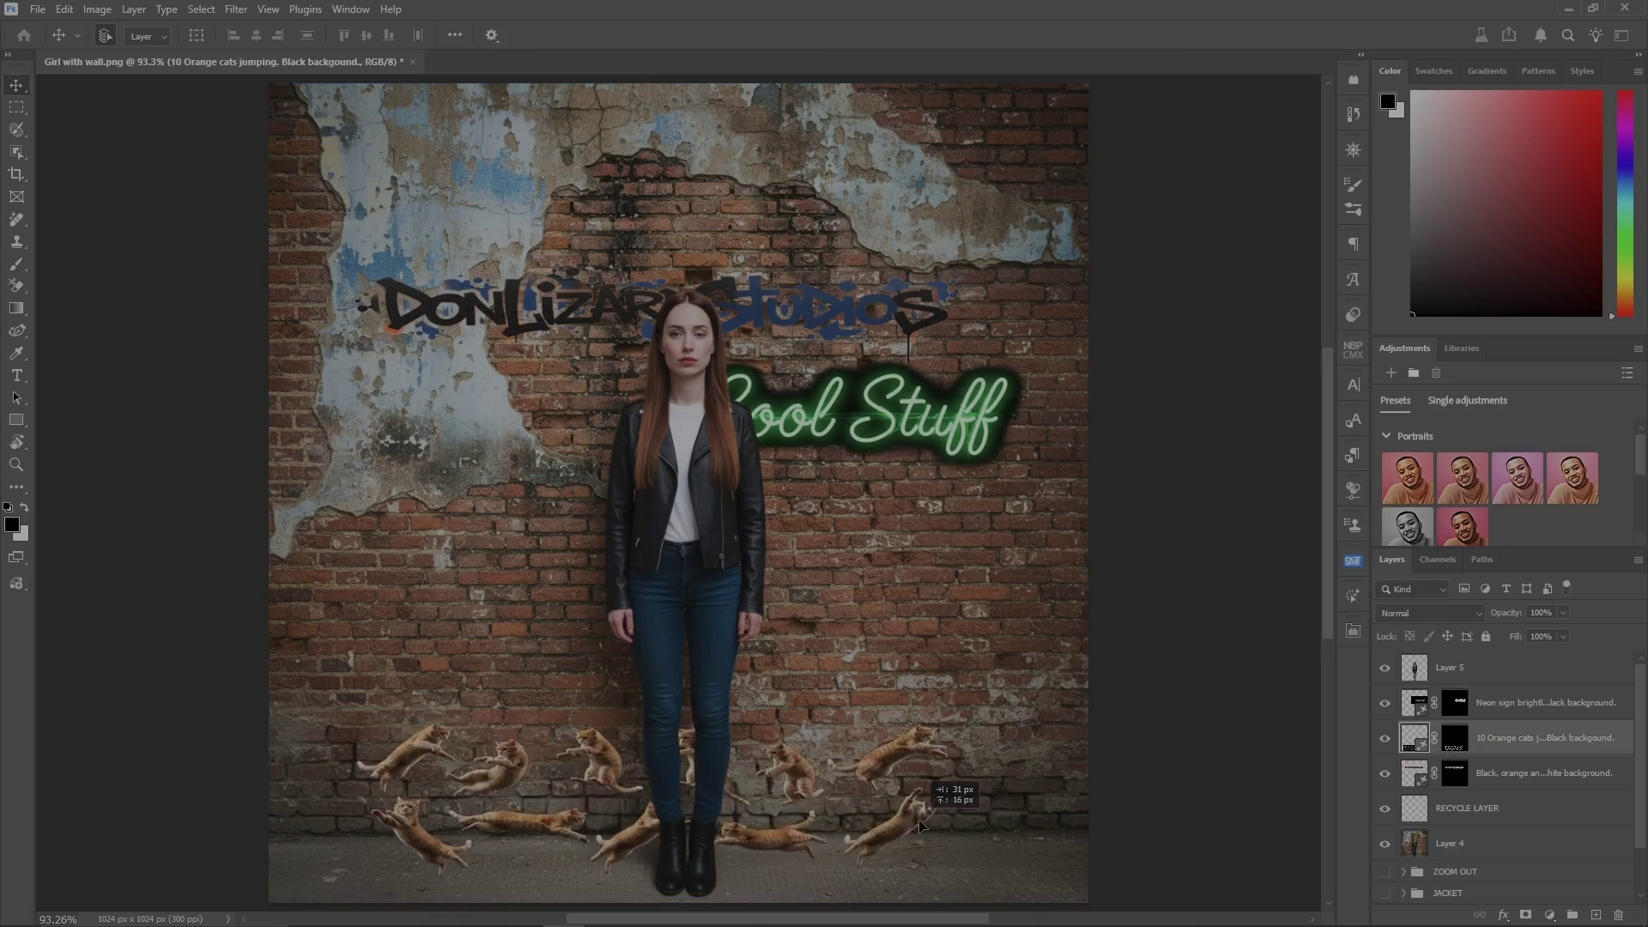